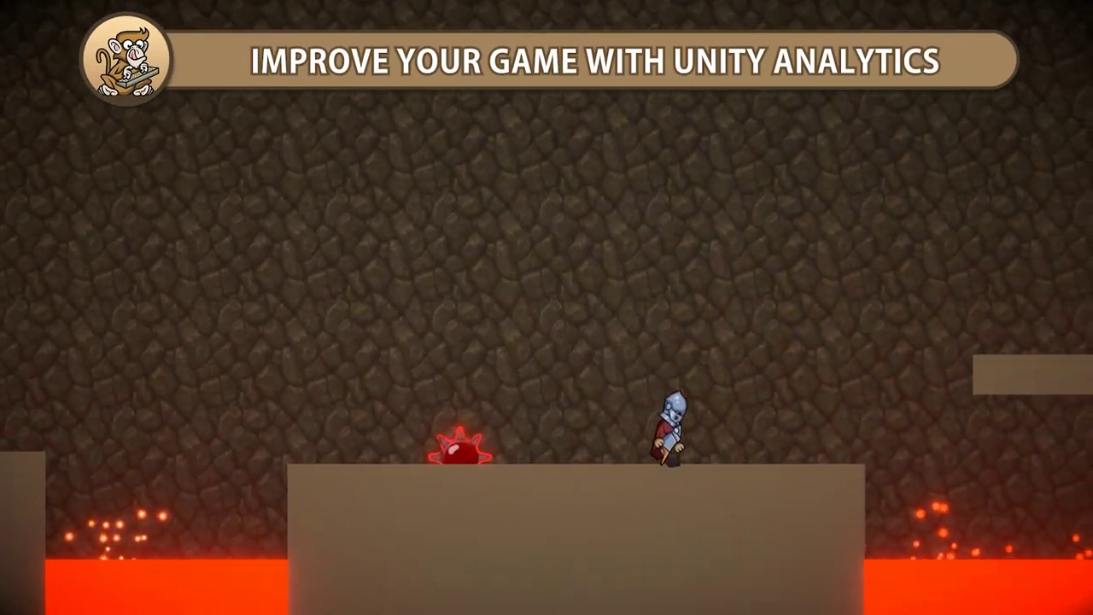
pyautogui.press('space')
pyautogui.press('space')
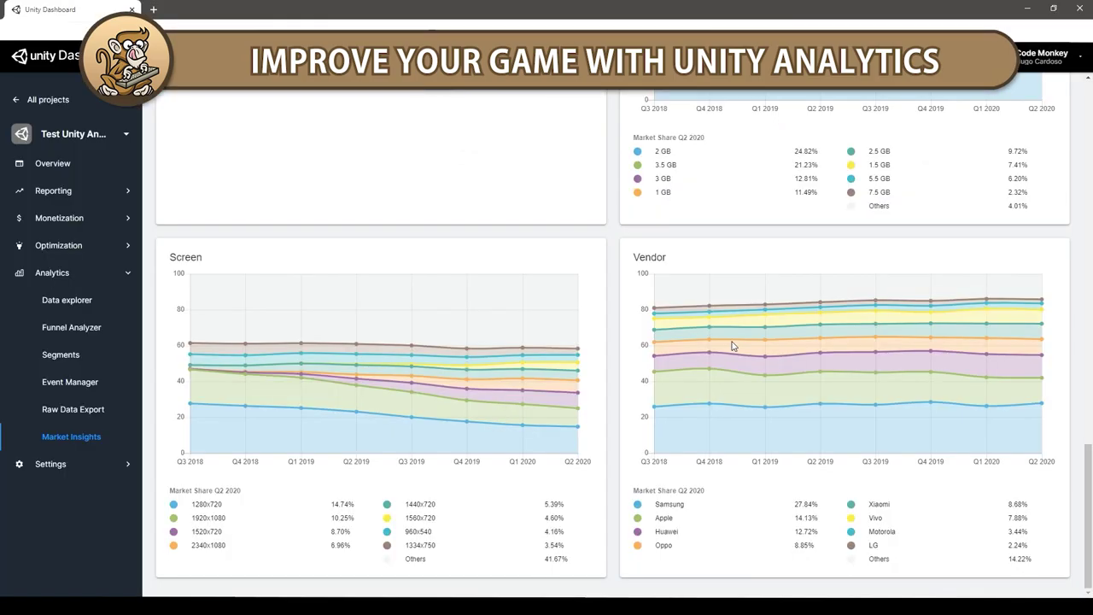
# Play the platformer, die on the spikes, and retry the level
pyautogui.scroll(5, 731, 345)
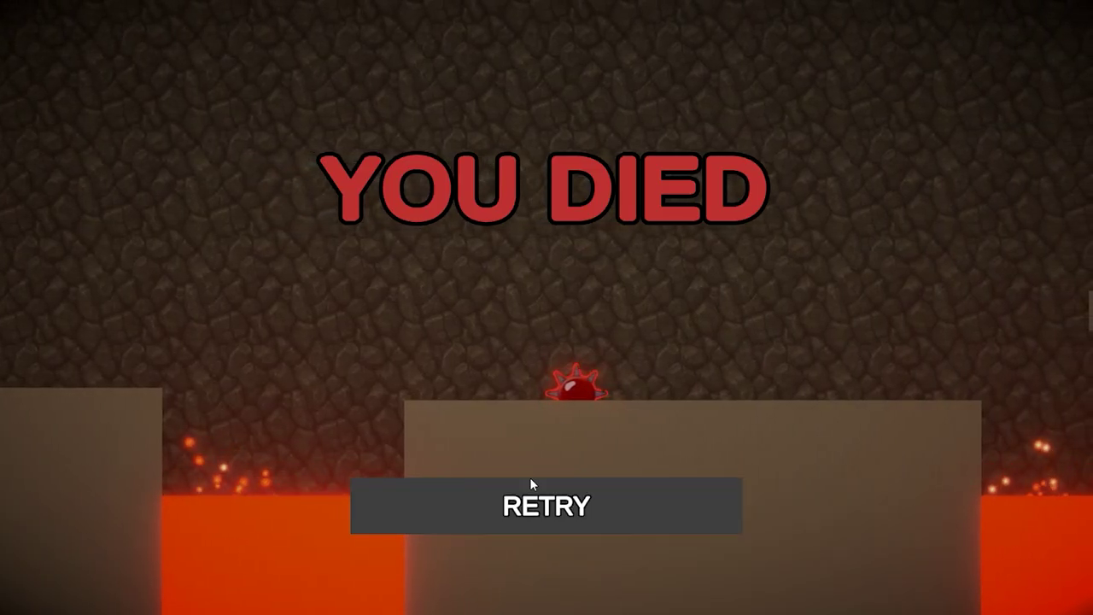
pyautogui.click(524, 505)
# Run and jump over the lava and enemy to the green star, then continue to the next level
pyautogui.press('Right')
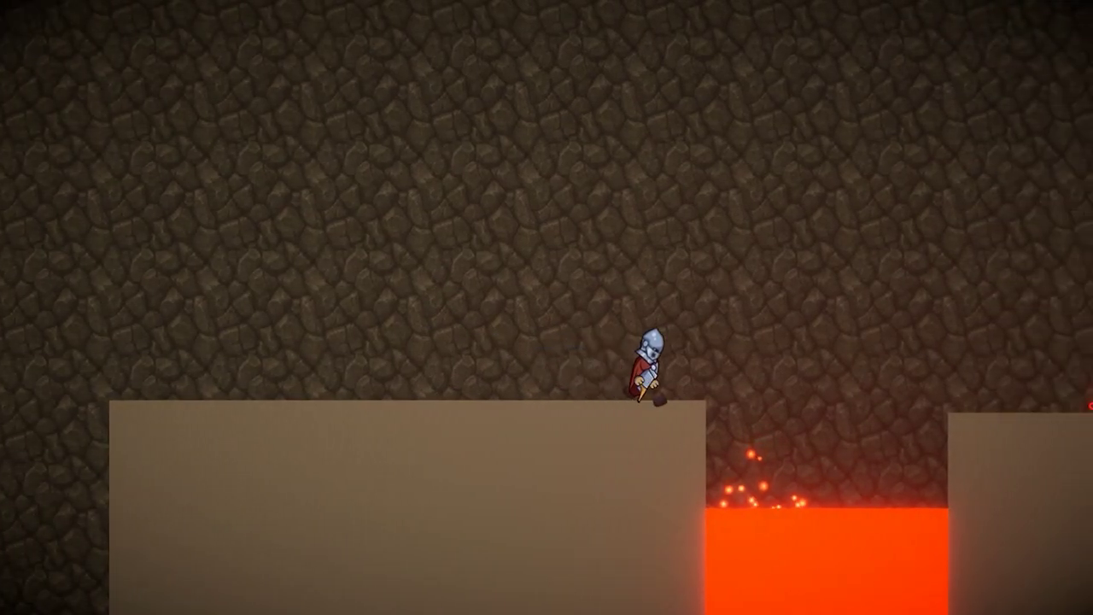
pyautogui.press('space')
pyautogui.press('space')
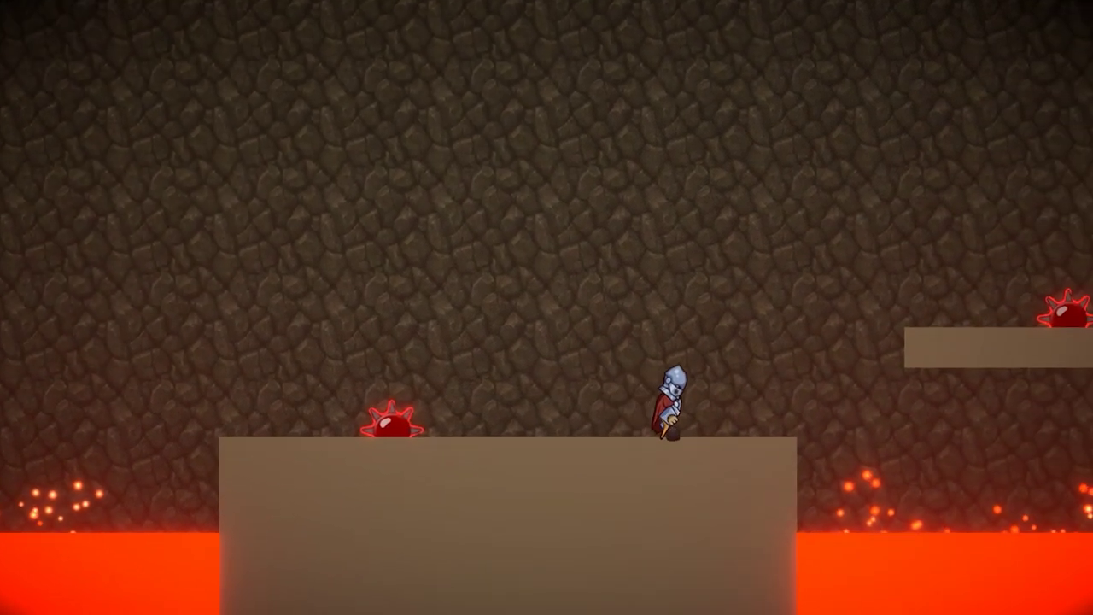
pyautogui.press('space')
pyautogui.press('space')
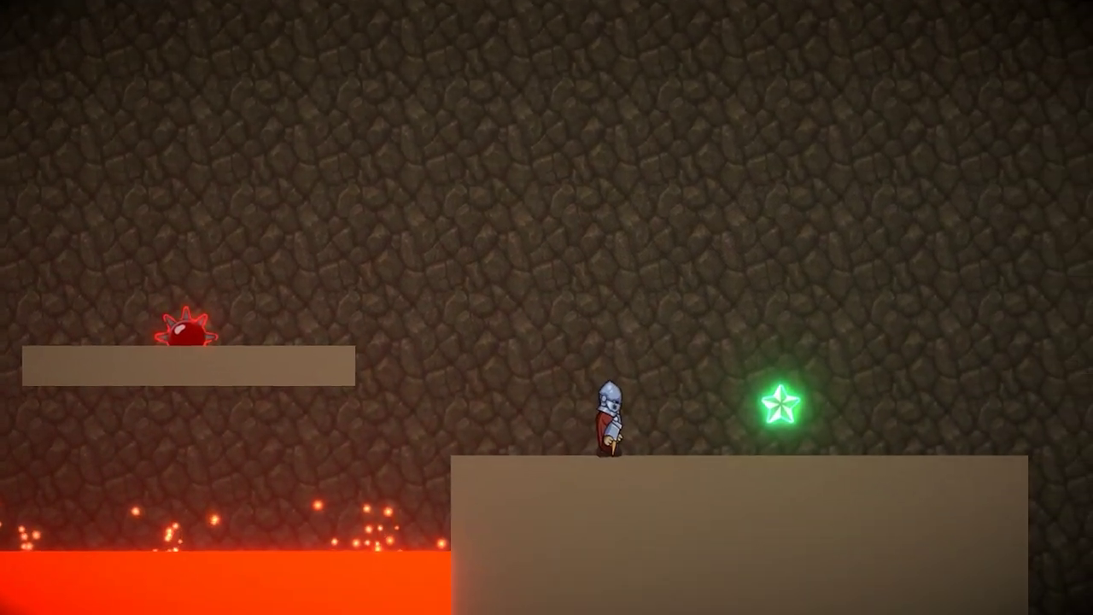
pyautogui.press('Right')
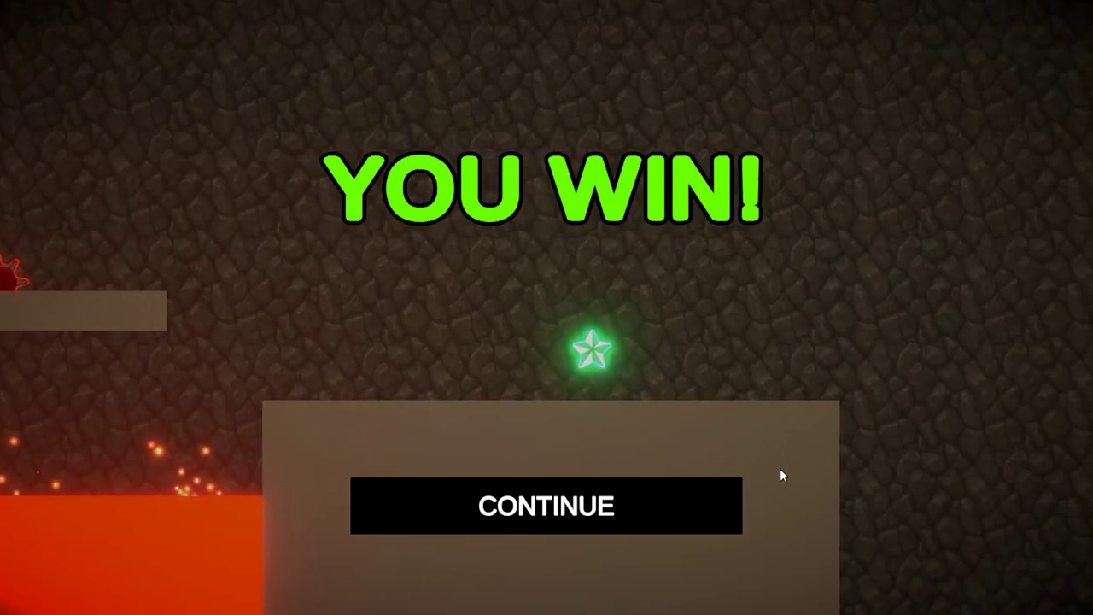
pyautogui.click(546, 505)
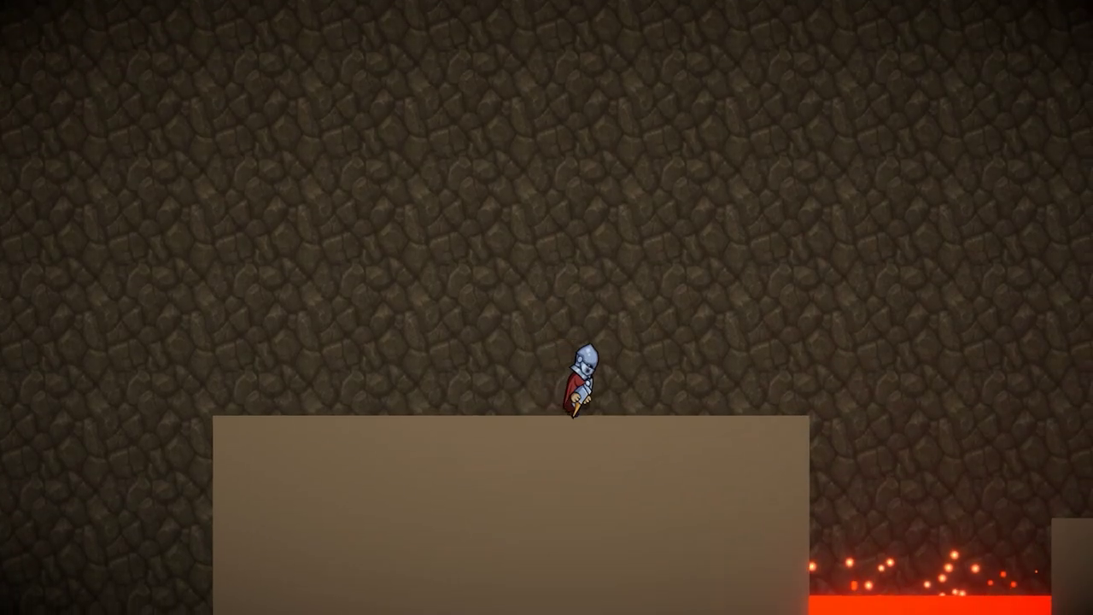
pyautogui.press('Right')
pyautogui.press('space')
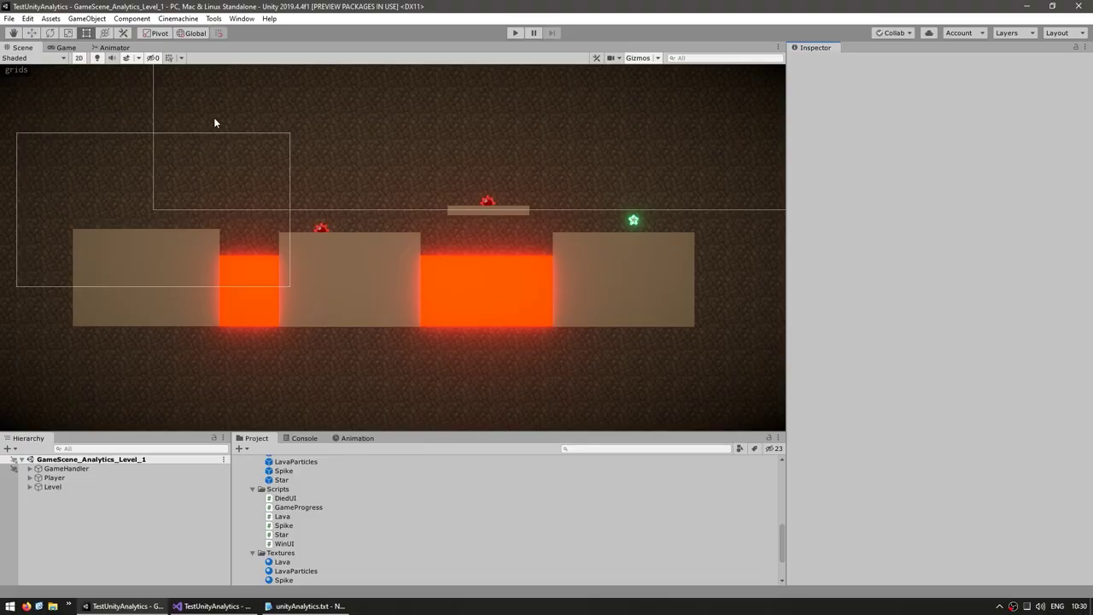
# Open the Services panel from Window > General > Services
pyautogui.click(242, 19)
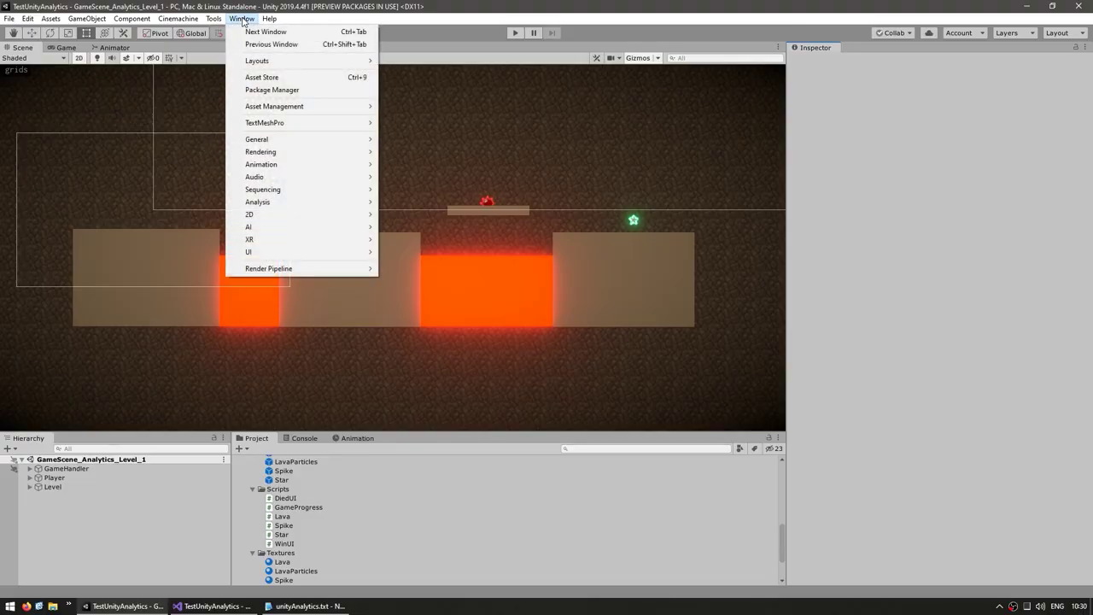
pyautogui.moveTo(261, 139)
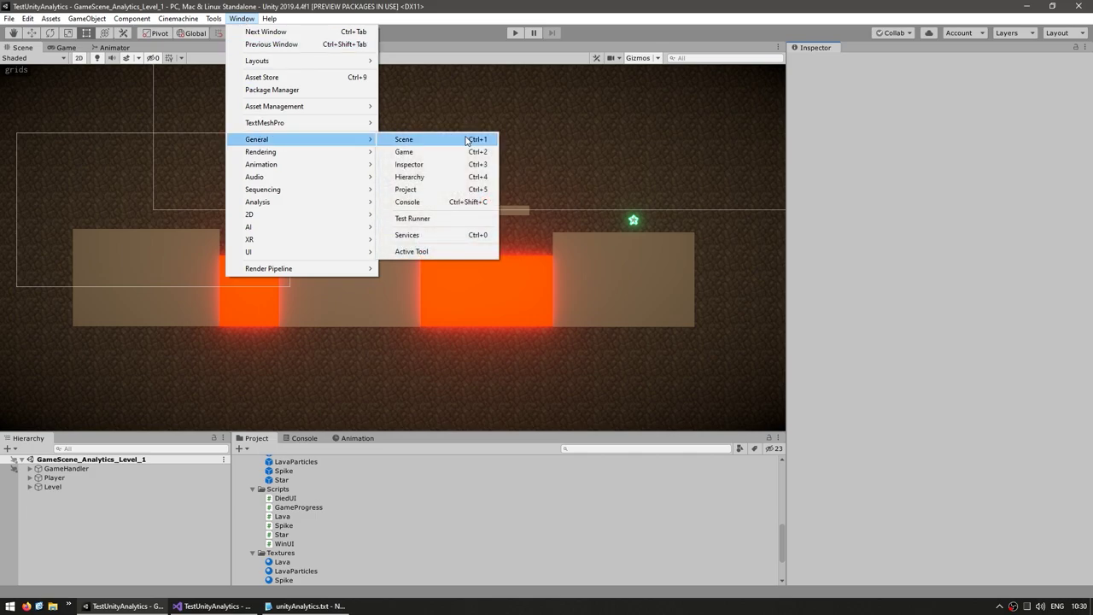
pyautogui.click(430, 240)
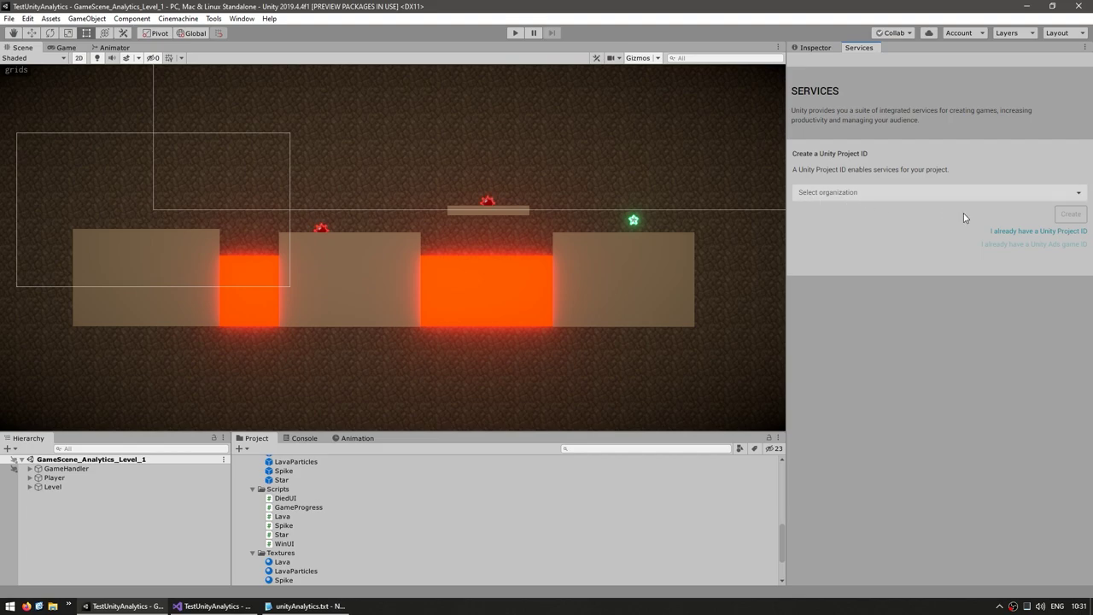
# Link the existing Project ID and enable Analytics, confirming the game is not aimed at children
pyautogui.click(1085, 211)
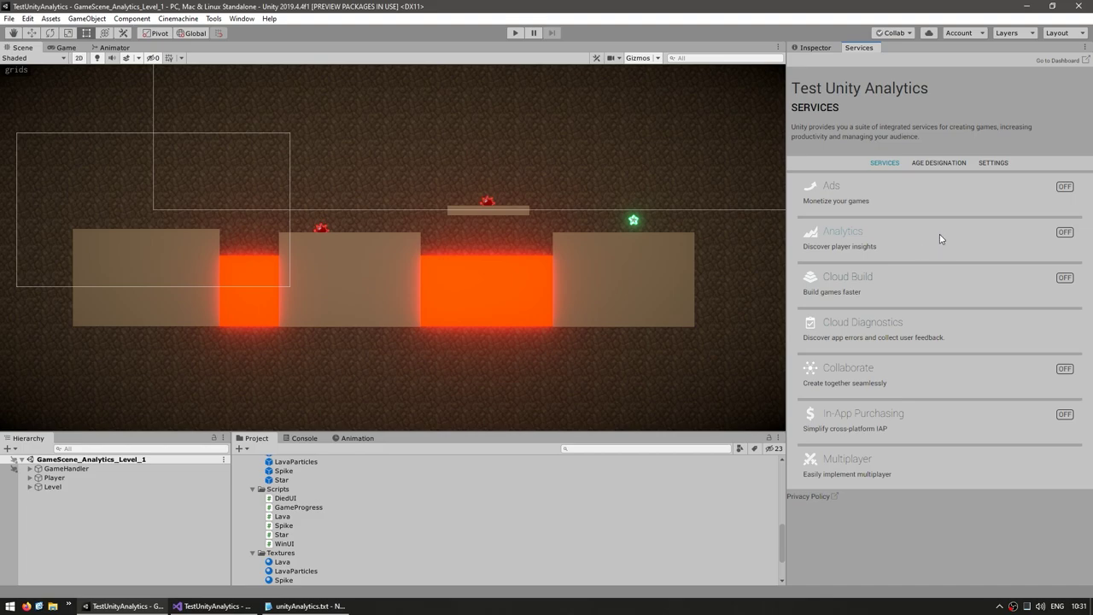
pyautogui.click(849, 232)
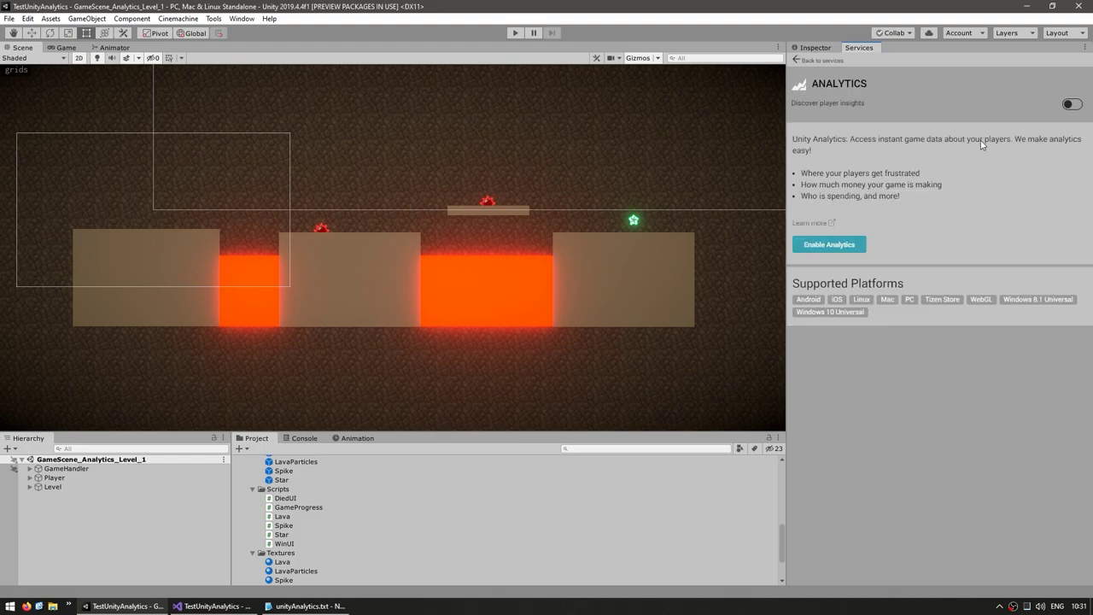
pyautogui.click(824, 247)
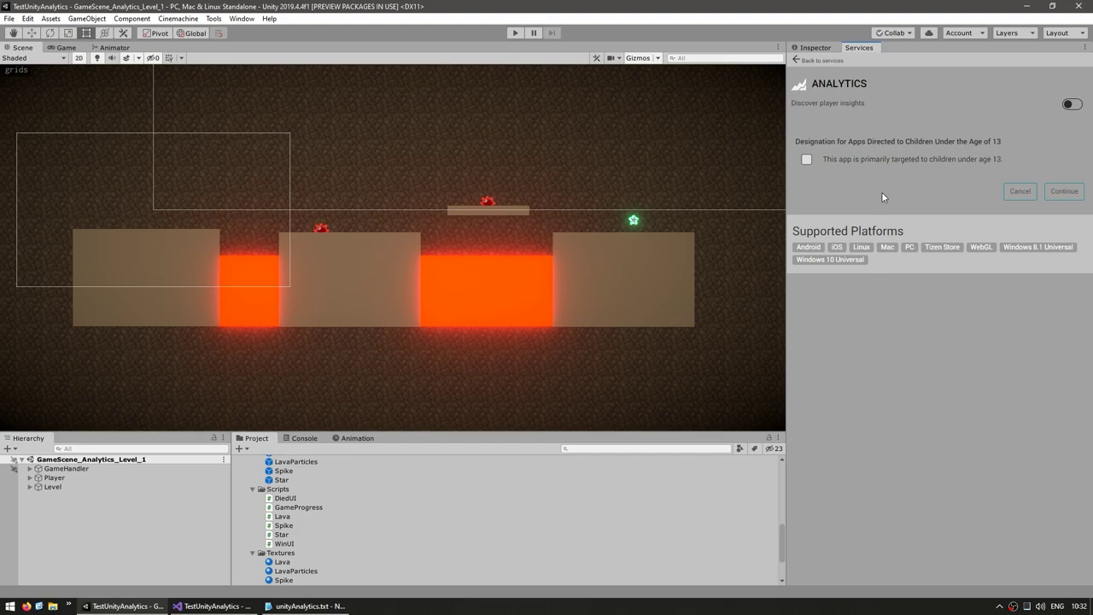
pyautogui.click(1065, 193)
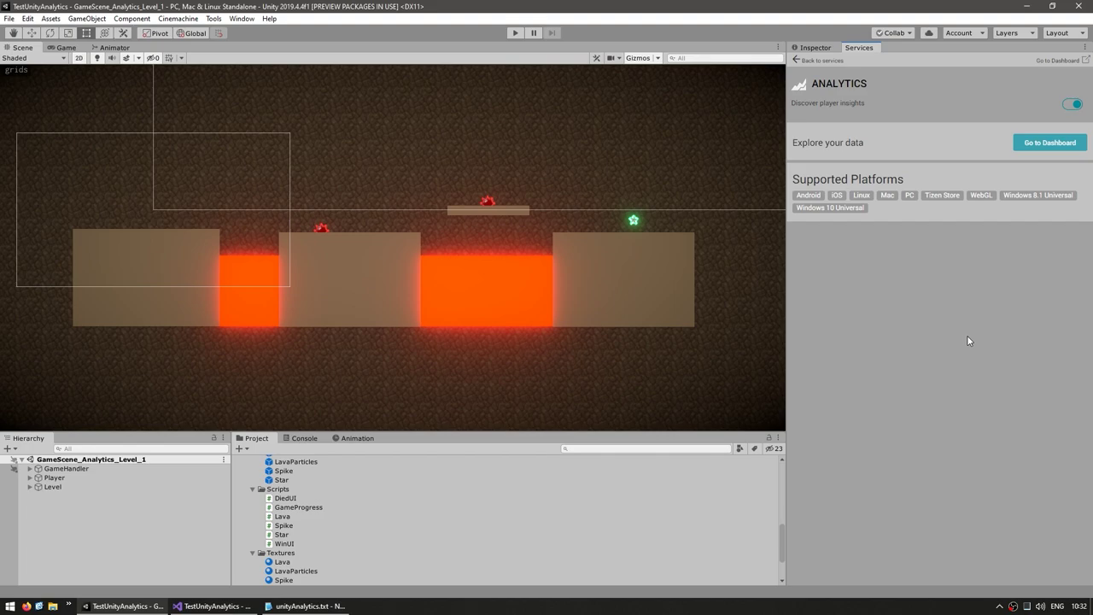
pyautogui.hotkey('ctrl', 'p')
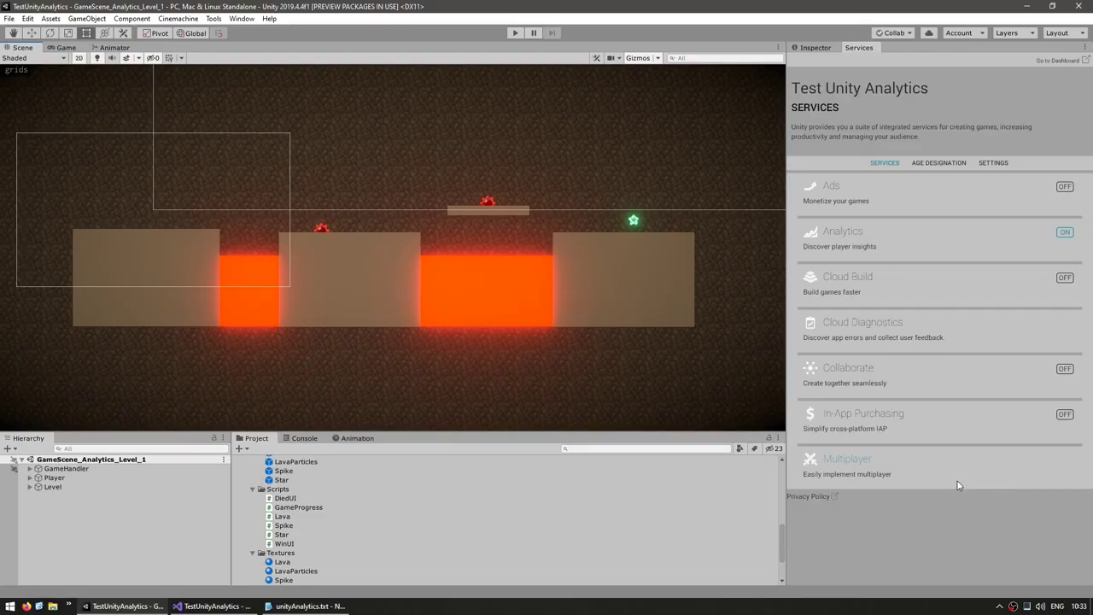
pyautogui.click(836, 238)
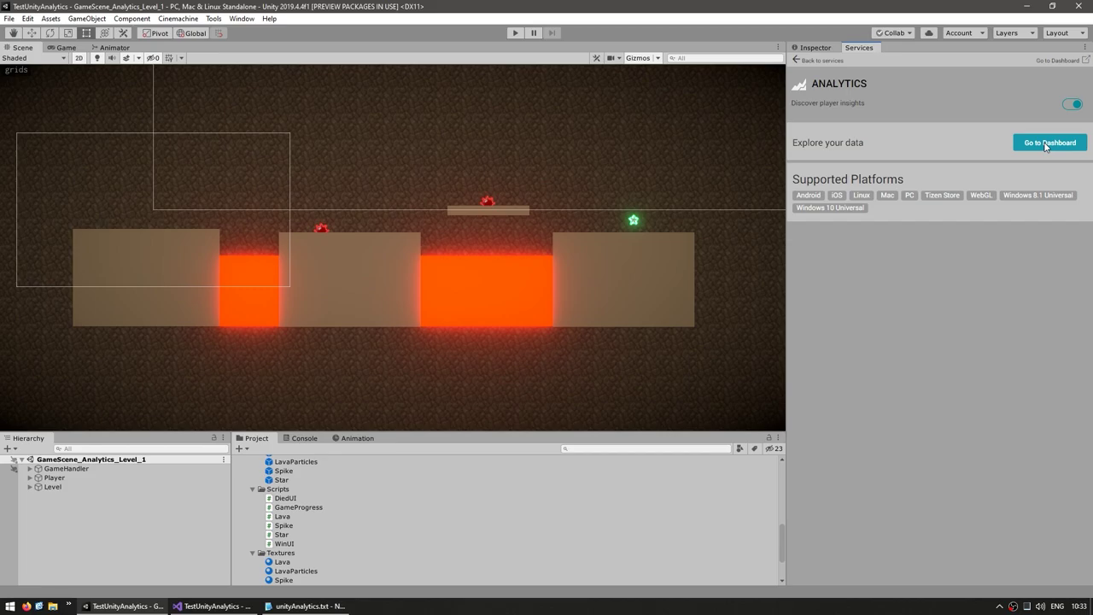
pyautogui.click(1048, 143)
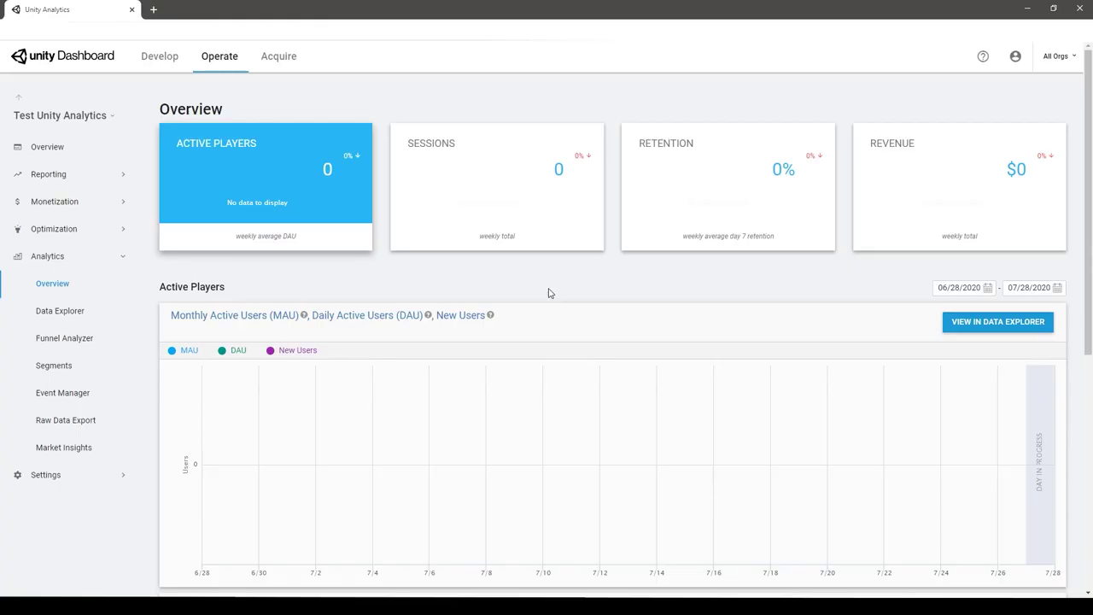
pyautogui.scroll(-4, 645, 282)
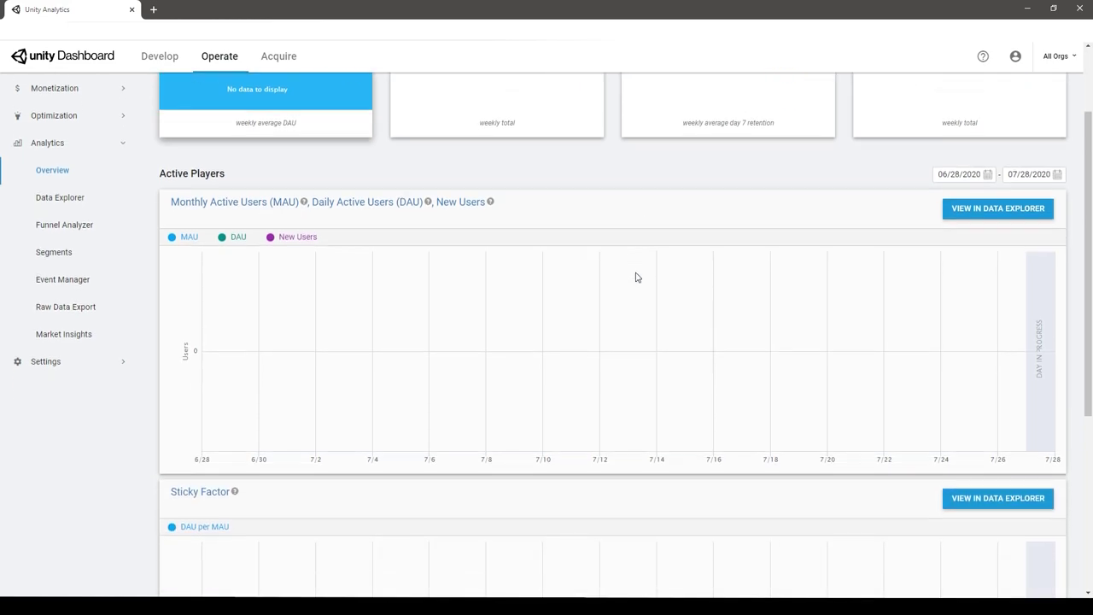
pyautogui.scroll(2, 646, 272)
pyautogui.scroll(-3, 644, 275)
pyautogui.scroll(5, 644, 281)
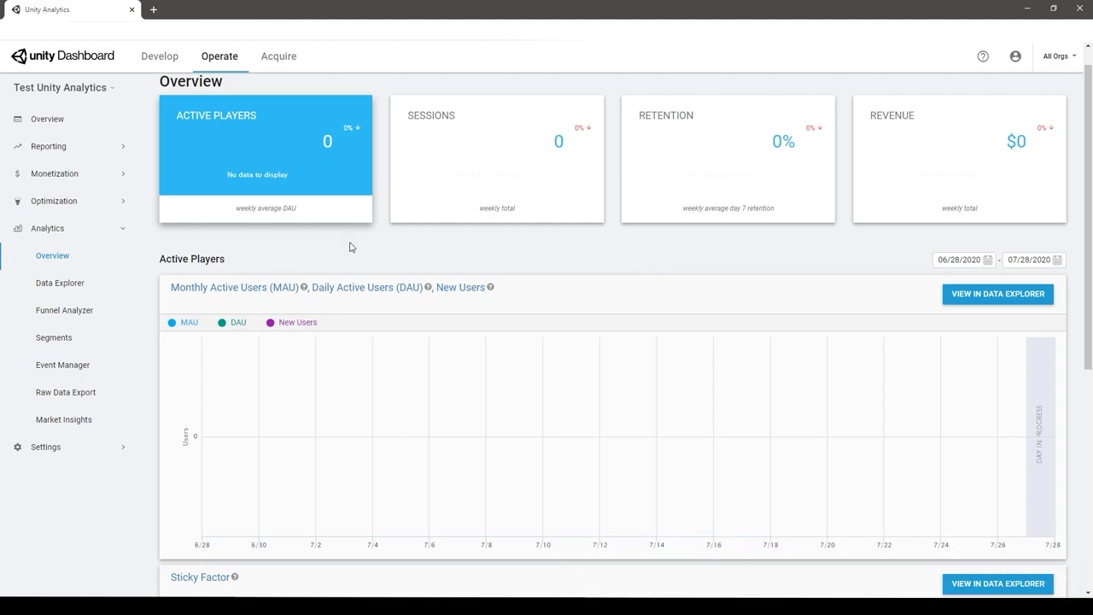
pyautogui.click(109, 89)
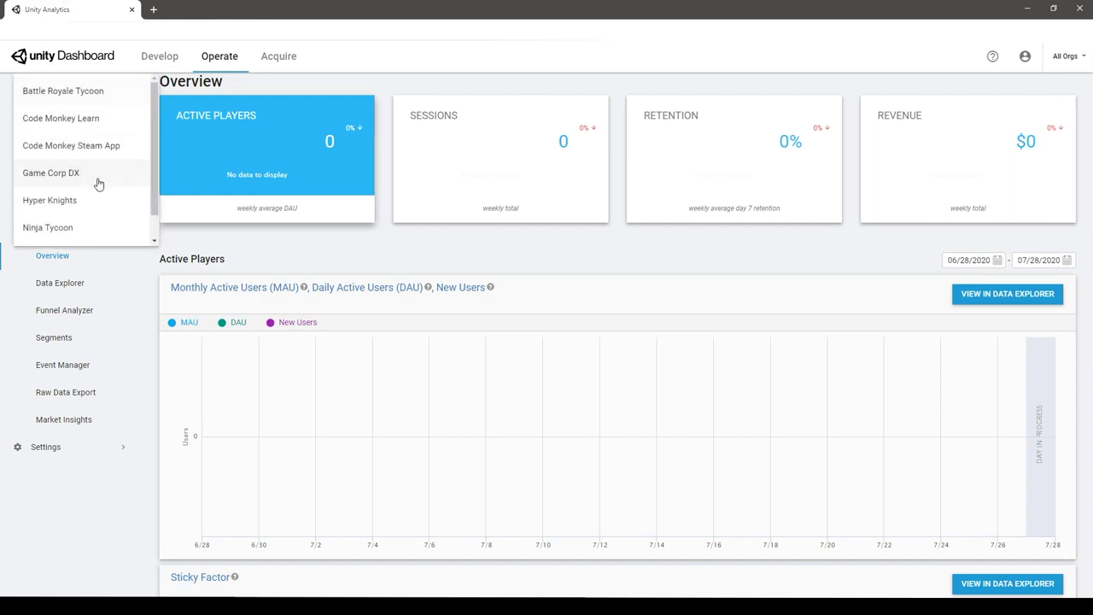
pyautogui.scroll(-1, 92, 205)
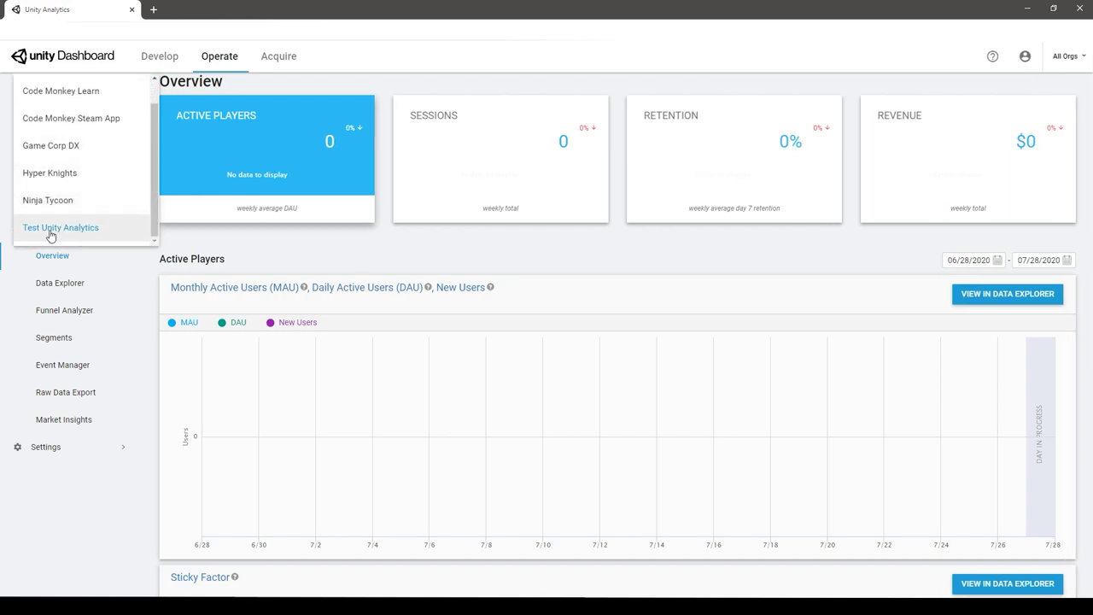
pyautogui.click(197, 242)
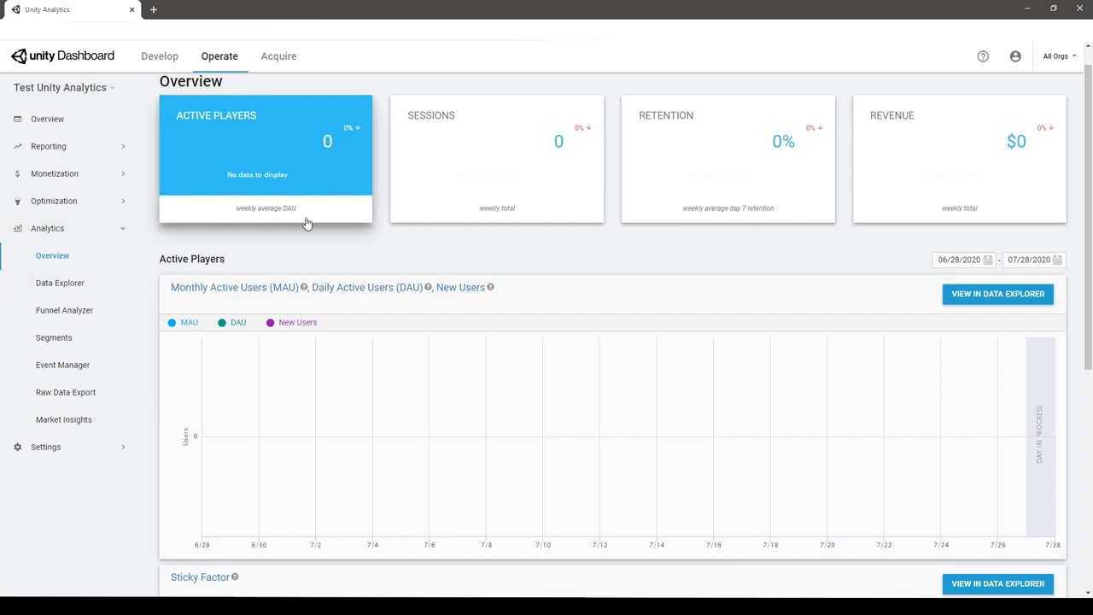
pyautogui.click(49, 290)
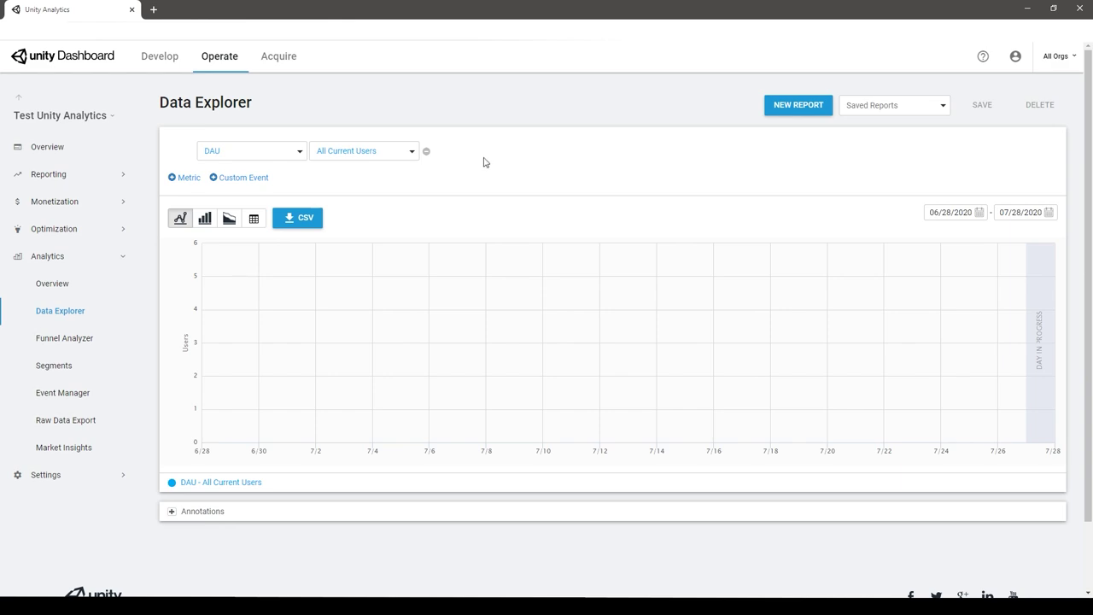
pyautogui.click(301, 155)
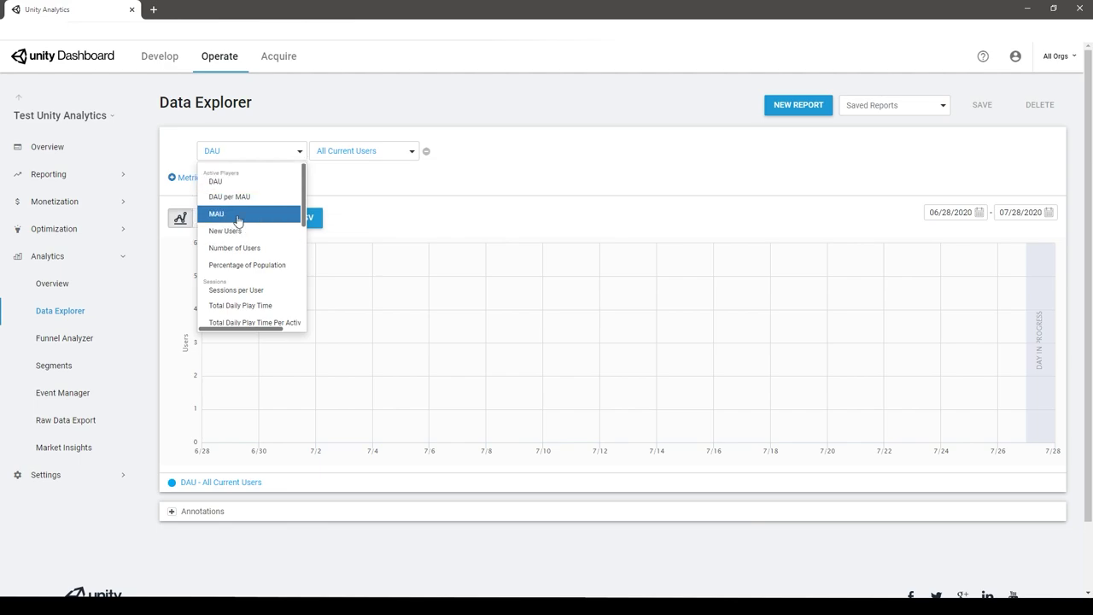
pyautogui.scroll(-1, 237, 220)
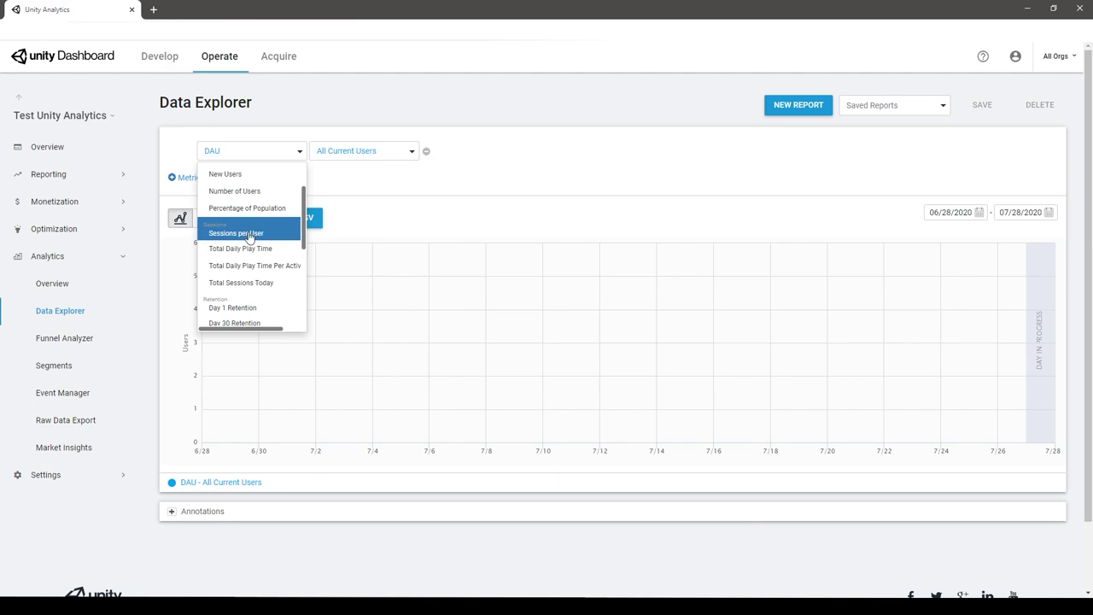
pyautogui.scroll(-3, 248, 237)
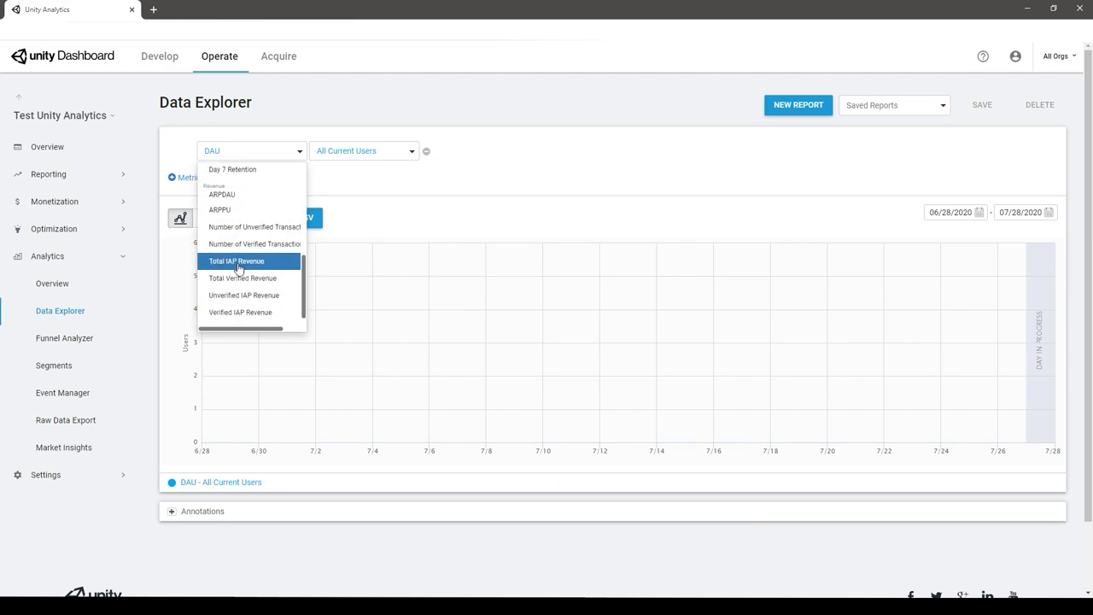
pyautogui.scroll(5, 245, 268)
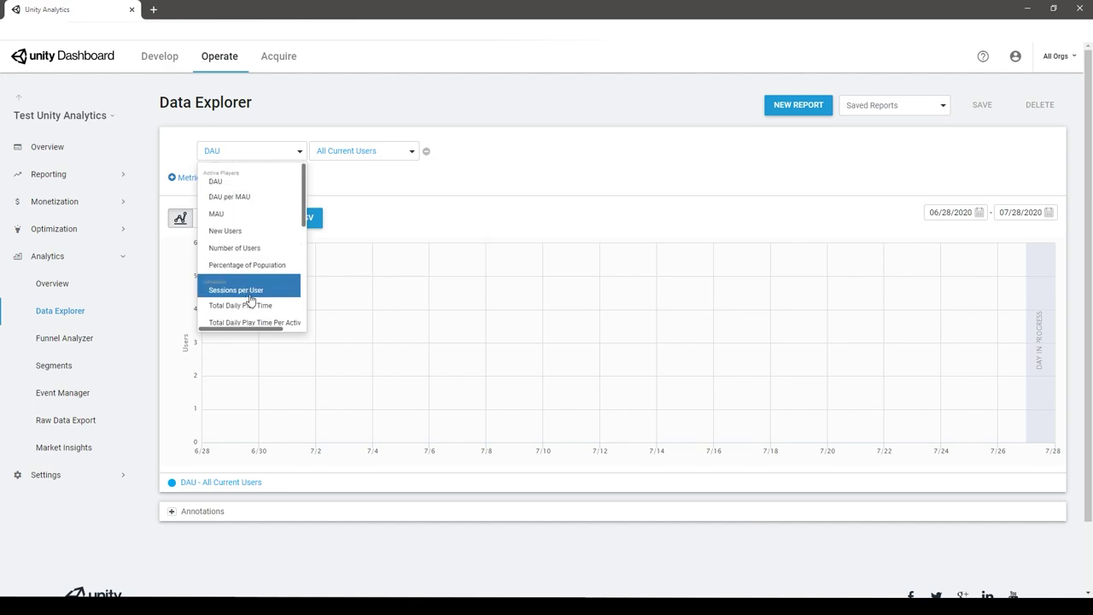
pyautogui.click(380, 116)
pyautogui.click(410, 150)
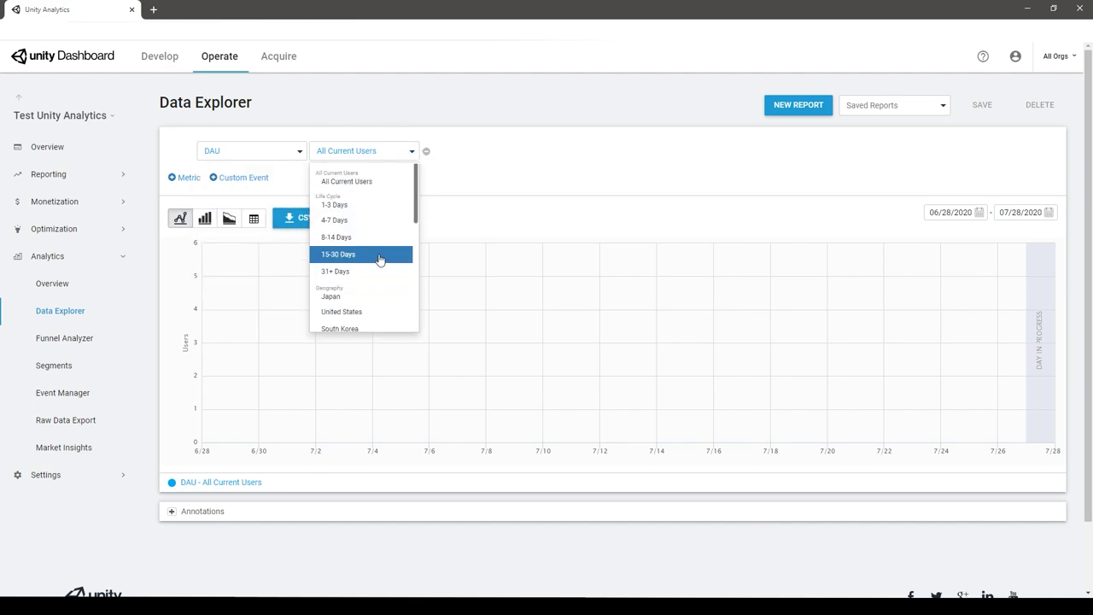
pyautogui.scroll(-5, 388, 237)
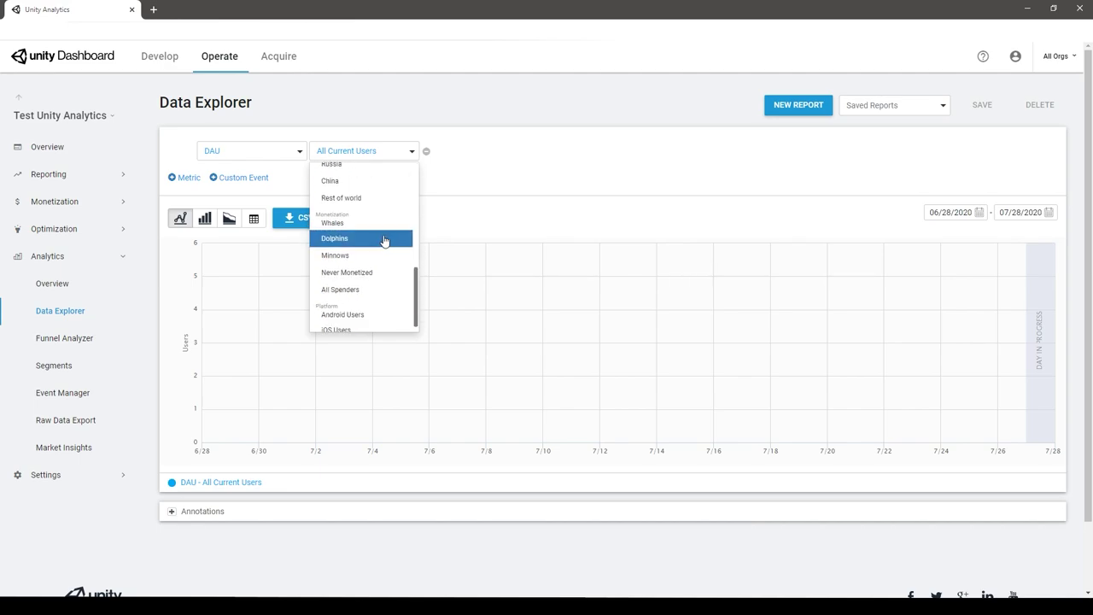
pyautogui.scroll(5, 378, 268)
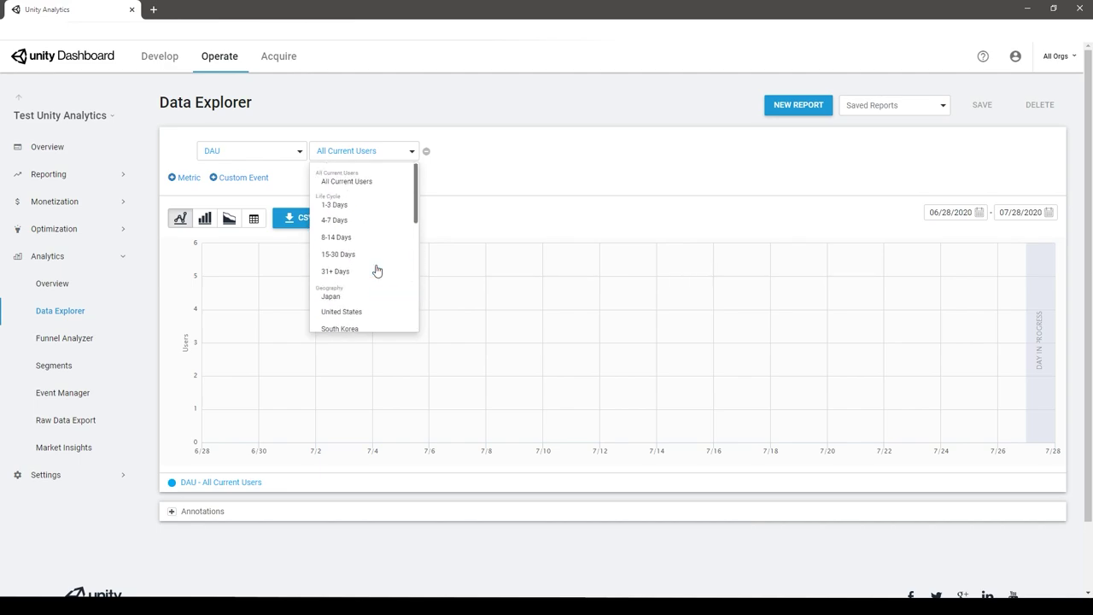
pyautogui.click(252, 150)
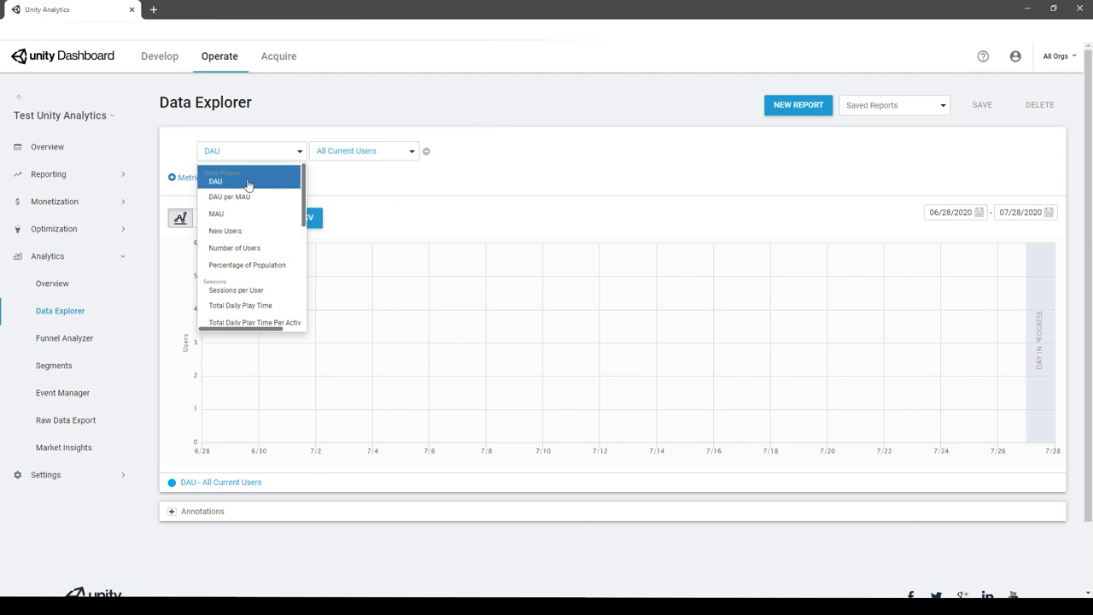
pyautogui.scroll(-3, 248, 184)
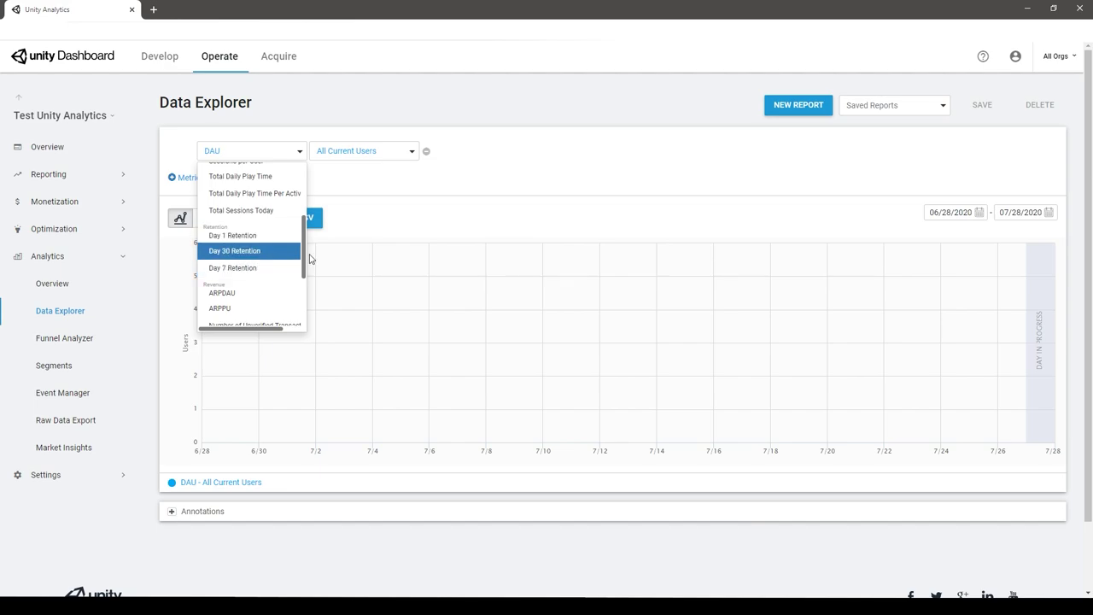
pyautogui.click(406, 156)
pyautogui.scroll(-1, 356, 198)
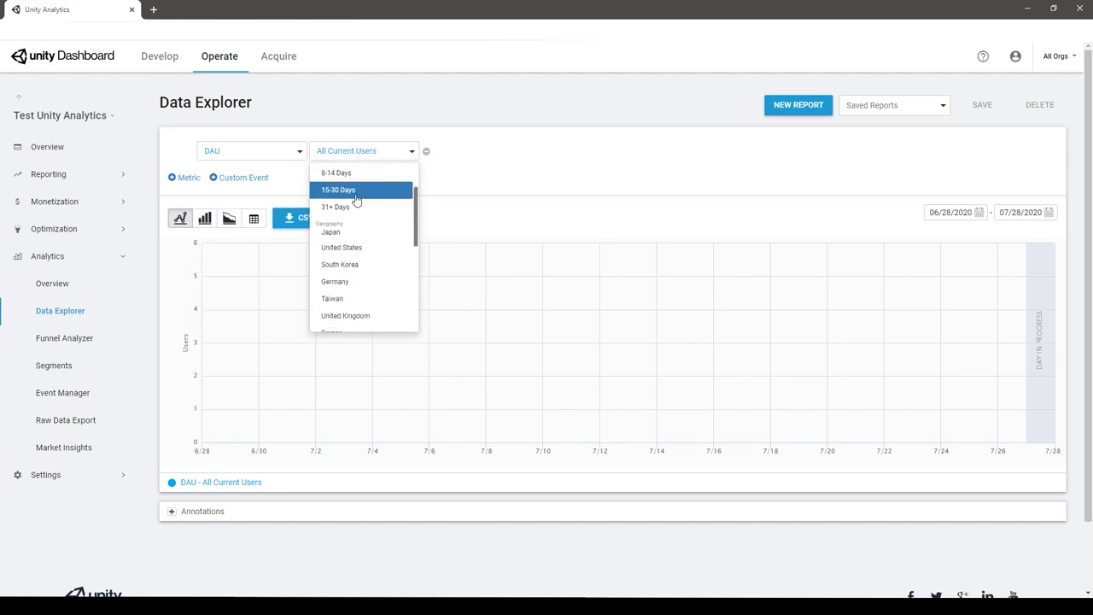
pyautogui.scroll(-2, 346, 256)
pyautogui.scroll(4, 349, 251)
pyautogui.click(439, 170)
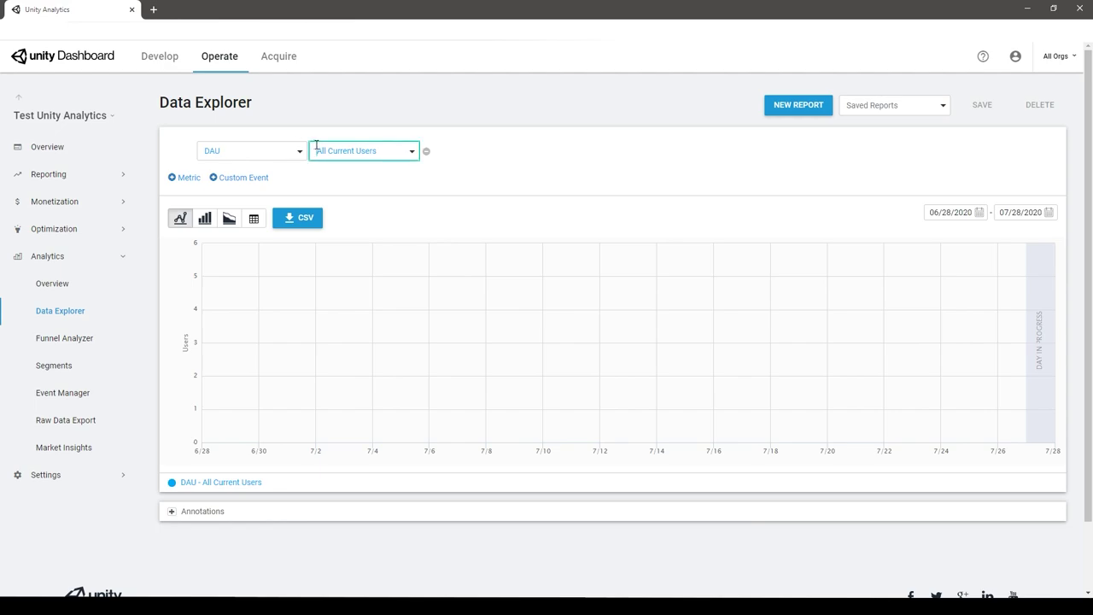
pyautogui.click(252, 151)
pyautogui.click(412, 151)
pyautogui.scroll(-5, 355, 280)
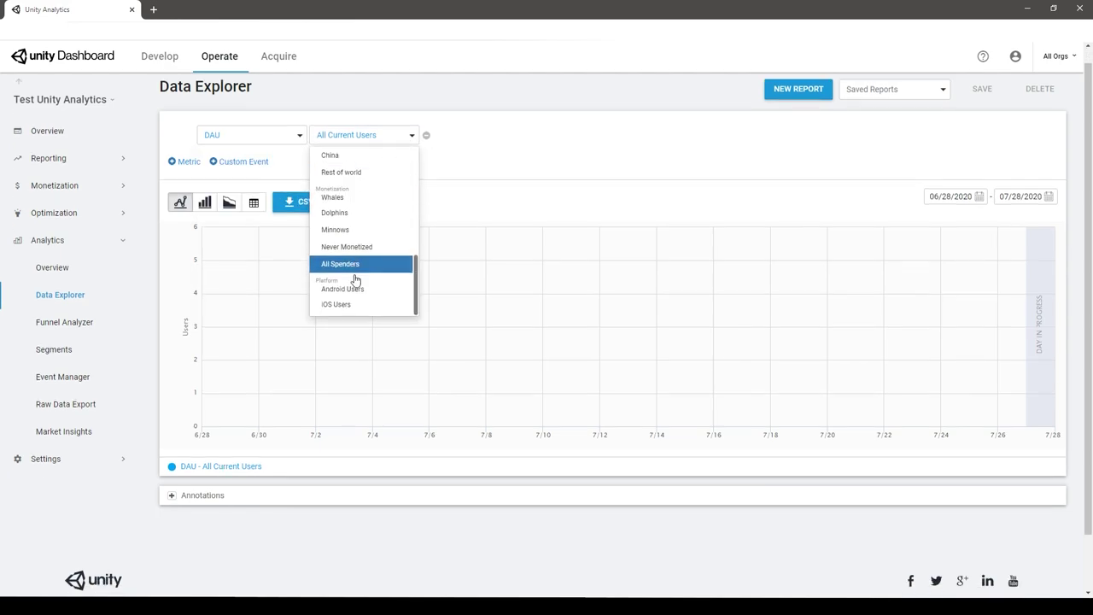
pyautogui.scroll(-2, 355, 280)
pyautogui.scroll(2, 556, 271)
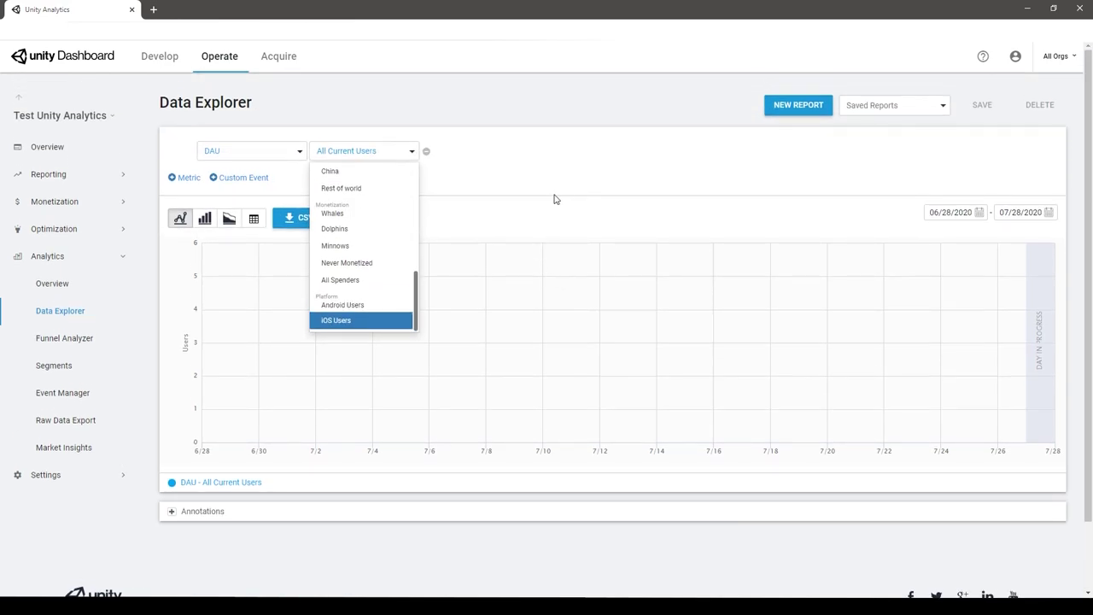
pyautogui.click(568, 151)
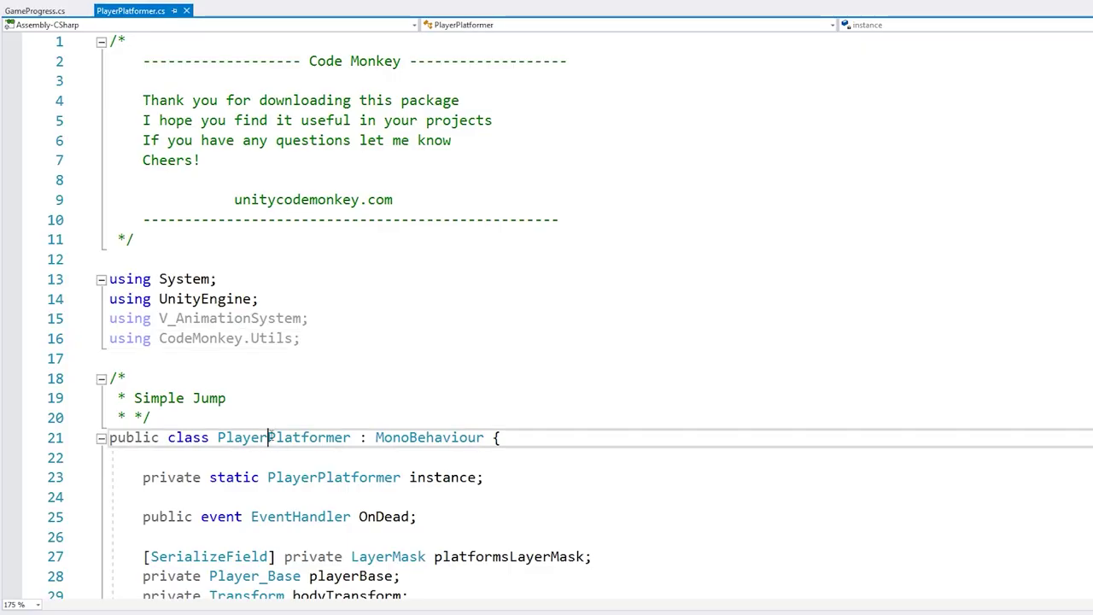
# Scroll PlayerPlatformer.cs to OnTriggerEnter2D and highlight the star collision check and Level Win comment
pyautogui.doubleClick(254, 437)
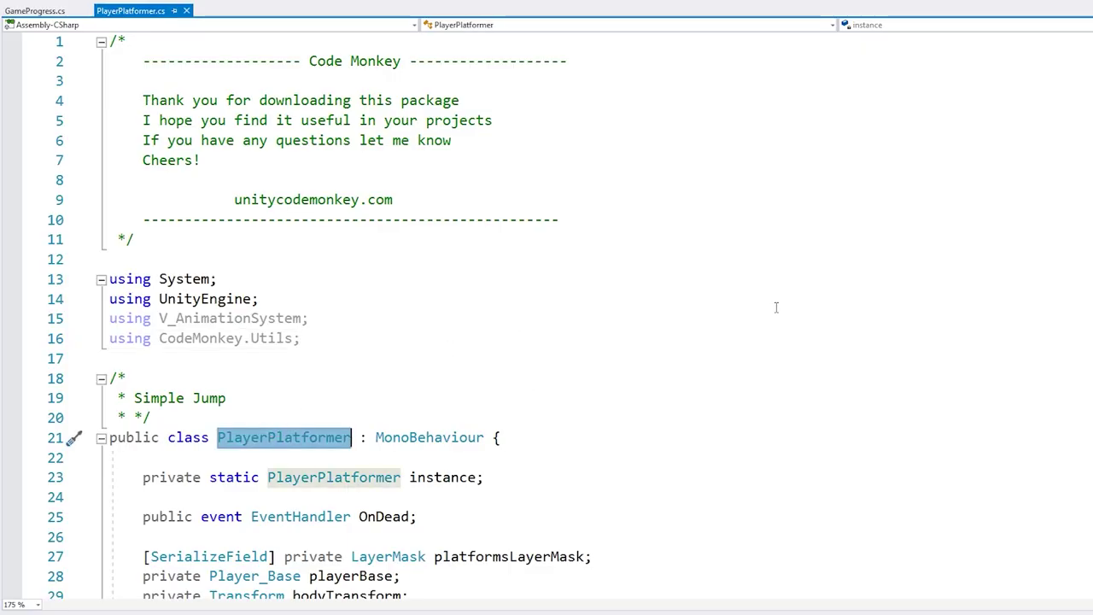
pyautogui.scroll(-13, 776, 305)
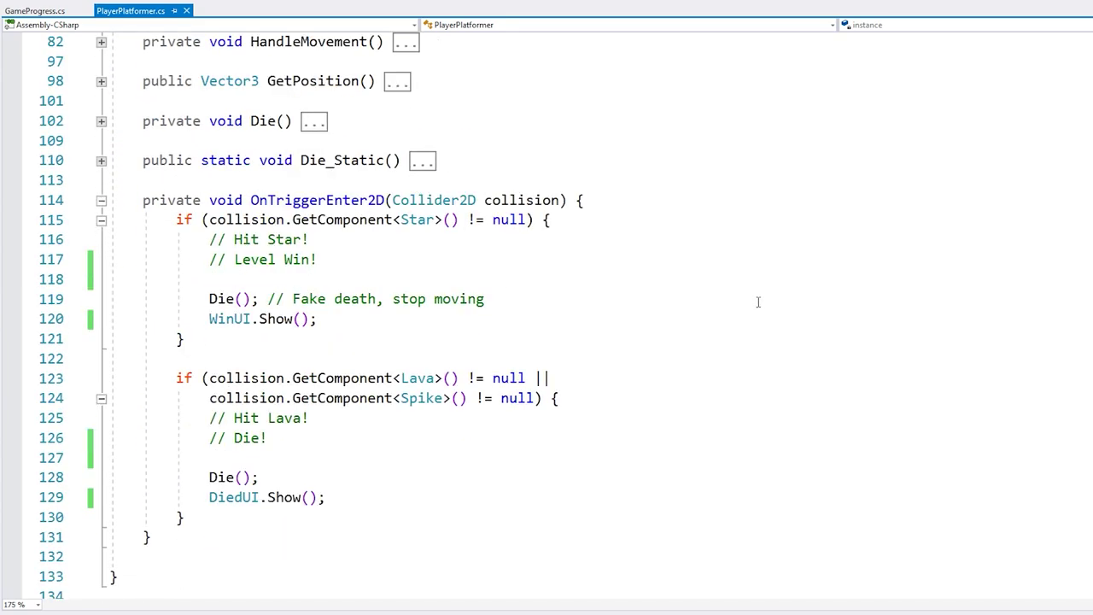
pyautogui.click(403, 236)
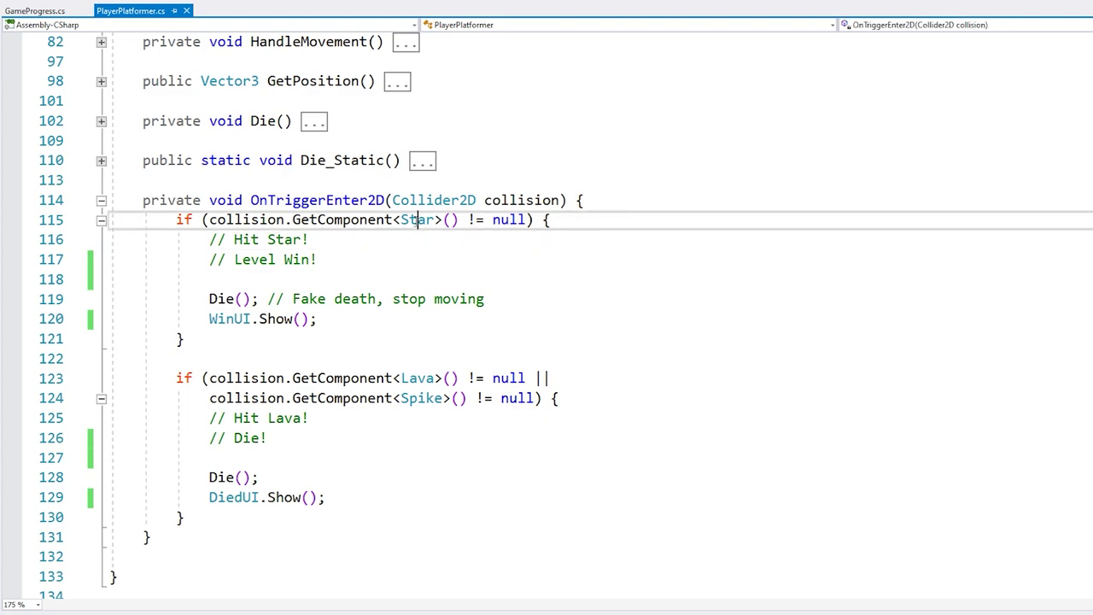
pyautogui.doubleClick(415, 221)
pyautogui.moveTo(209, 219); pyautogui.dragTo(525, 219)
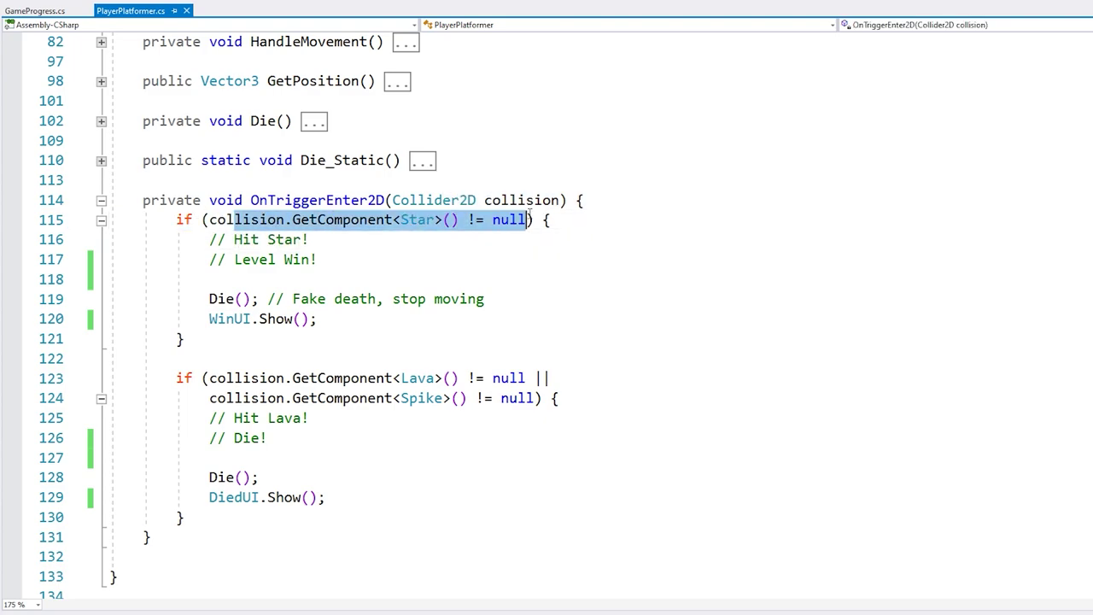
pyautogui.moveTo(275, 200); pyautogui.dragTo(568, 200)
pyautogui.moveTo(355, 241); pyautogui.dragTo(371, 267)
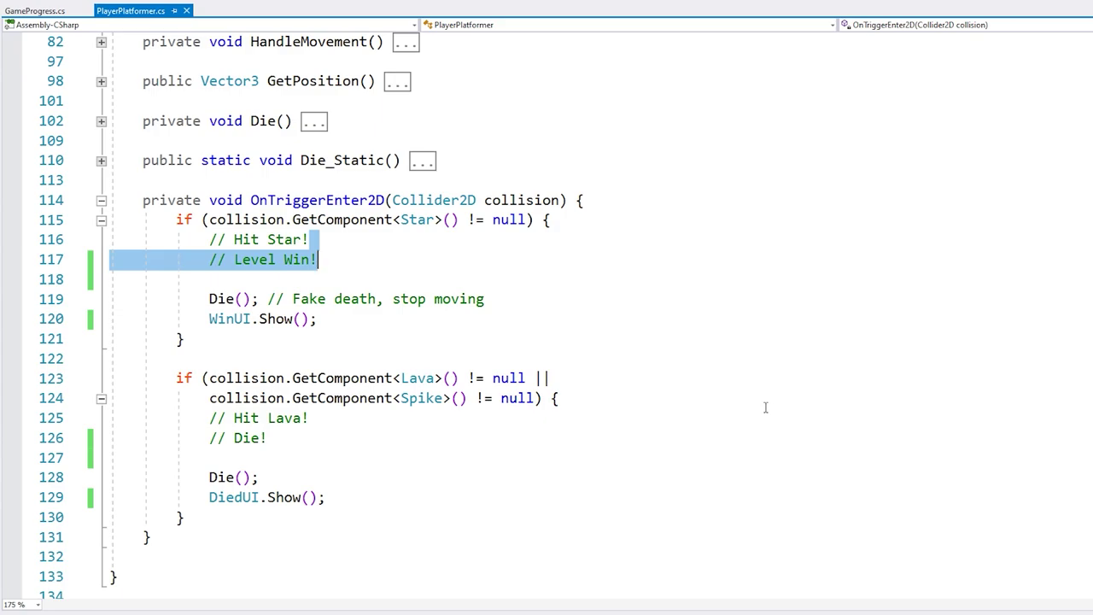
# Add 'using UnityEngine.Analytics;' below the UnityEngine import at the top of PlayerPlatformer.cs
pyautogui.hotkey('ctrl', 'Home')
pyautogui.click(373, 344)
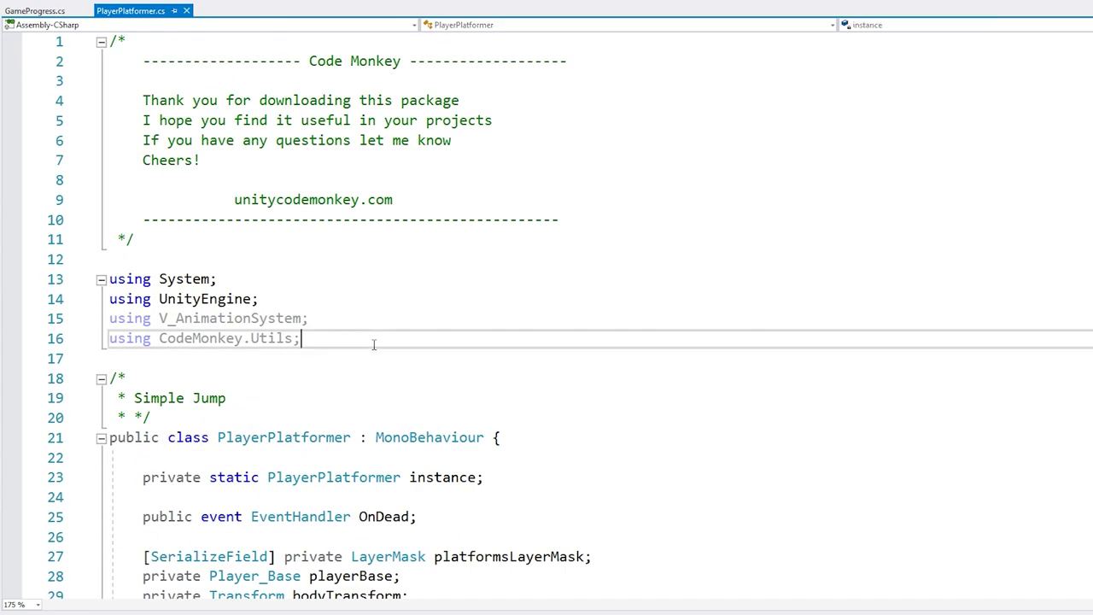
pyautogui.click(359, 299)
pyautogui.press('Return')
pyautogui.write('using UnityE')
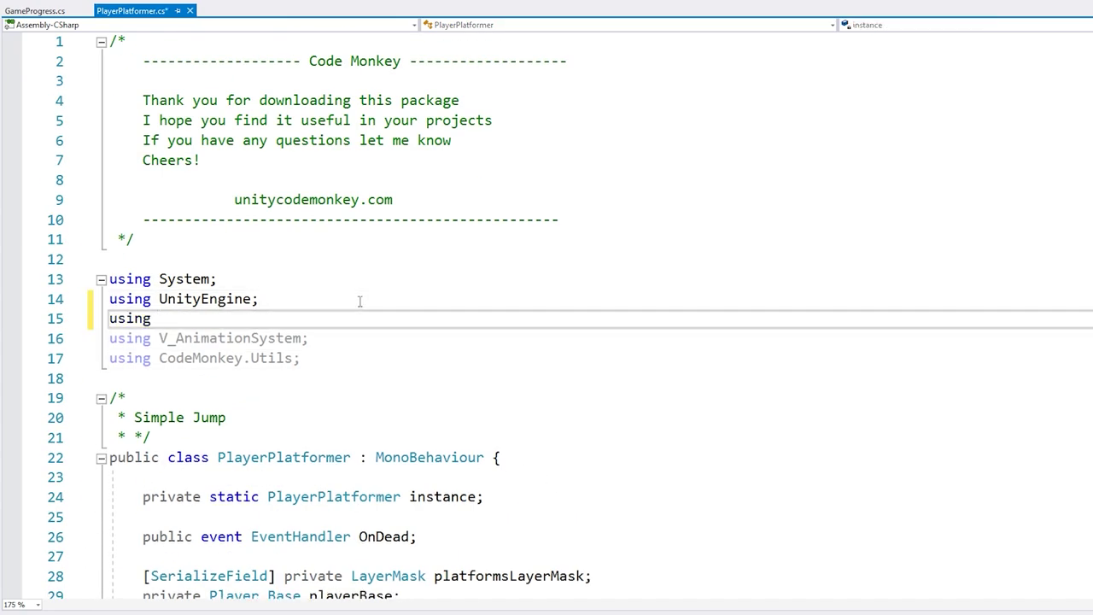
pyautogui.write('ngine.Analytics;')
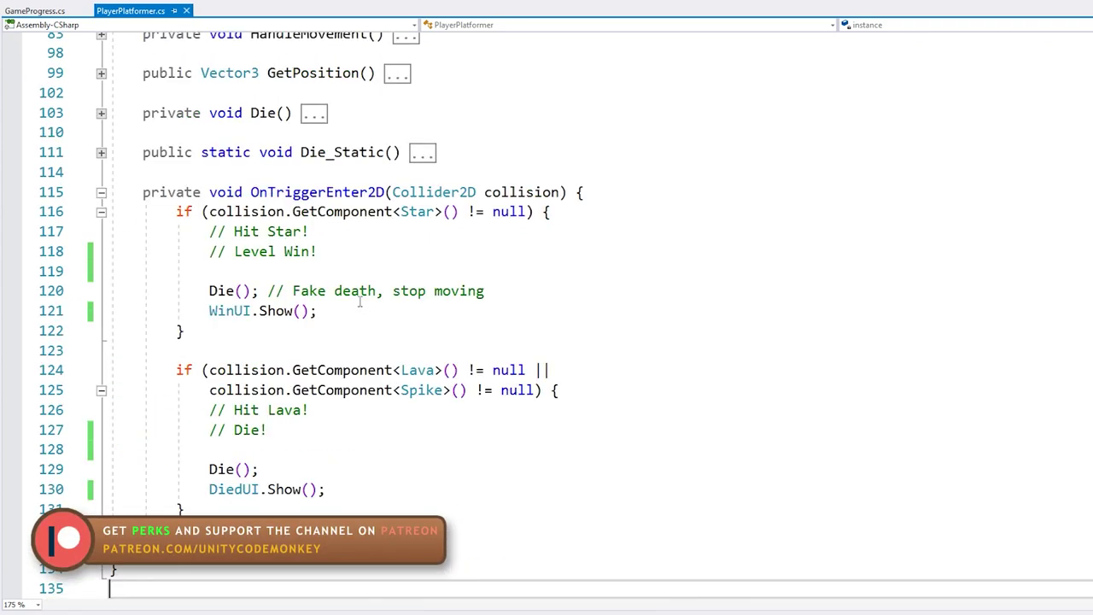
# Under the Level Win comment, start an Analytics.CustomEvent("LevelWin" + call
pyautogui.click(350, 264)
pyautogui.press('Up')
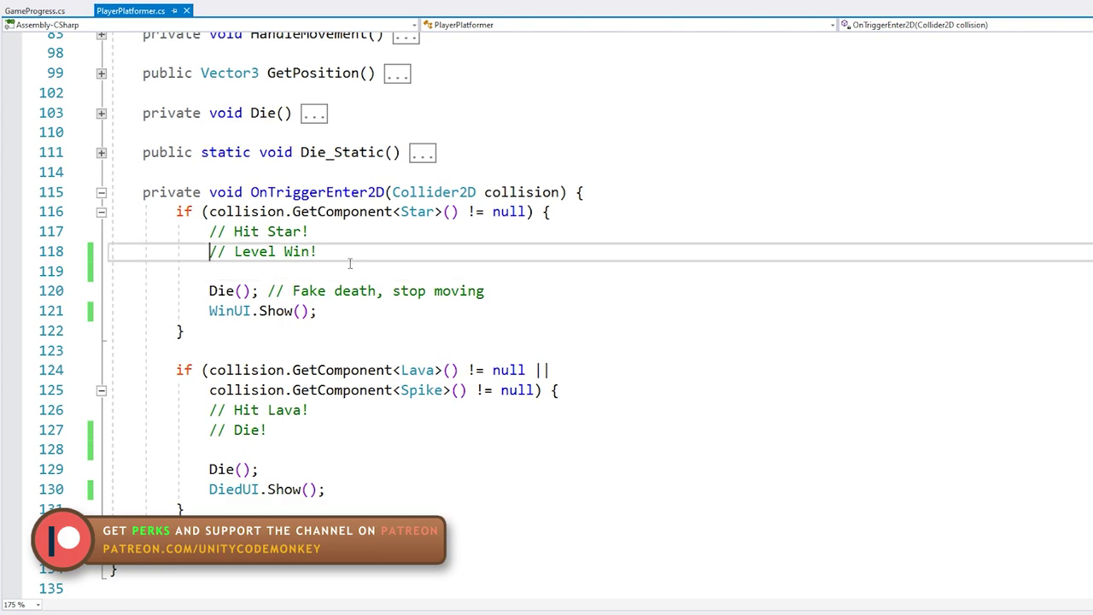
pyautogui.press('End')
pyautogui.press('Return')
pyautogui.write('Analytics.')
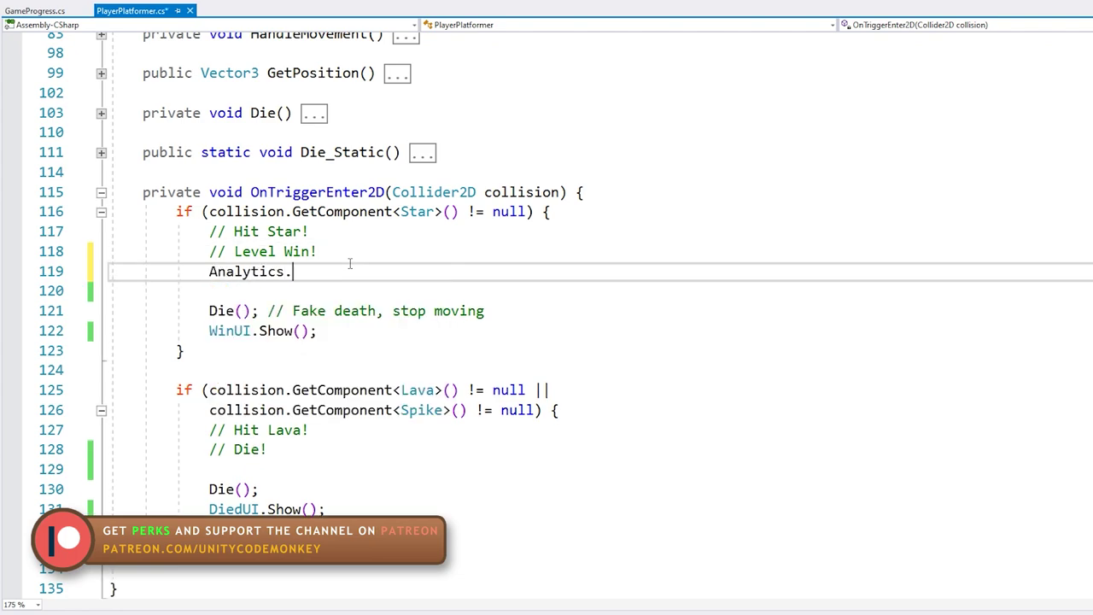
pyautogui.write('Custo')
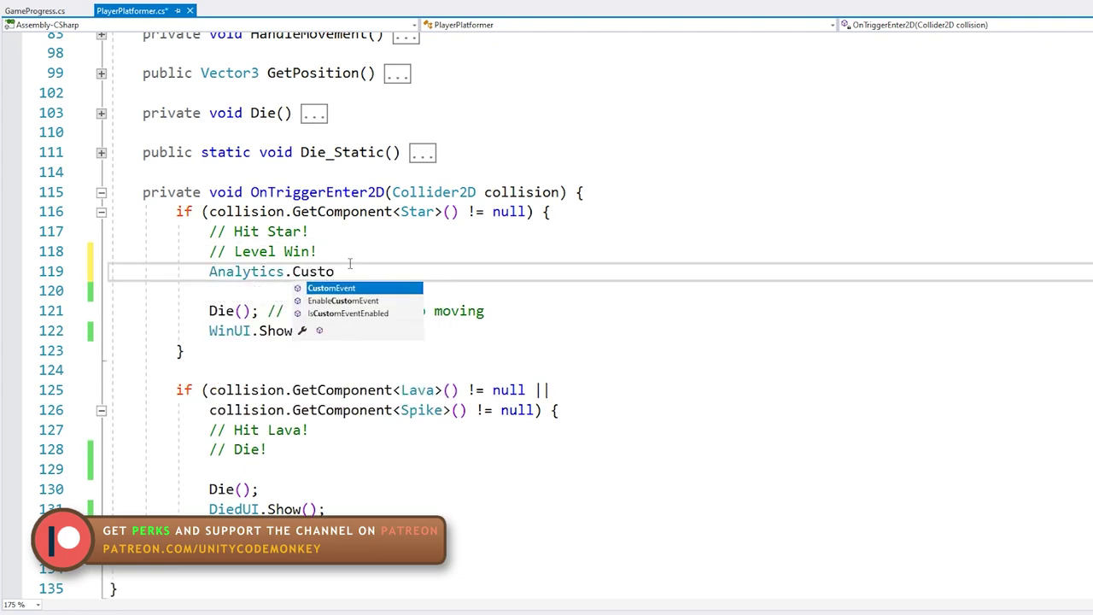
pyautogui.press('Tab')
pyautogui.write('(')
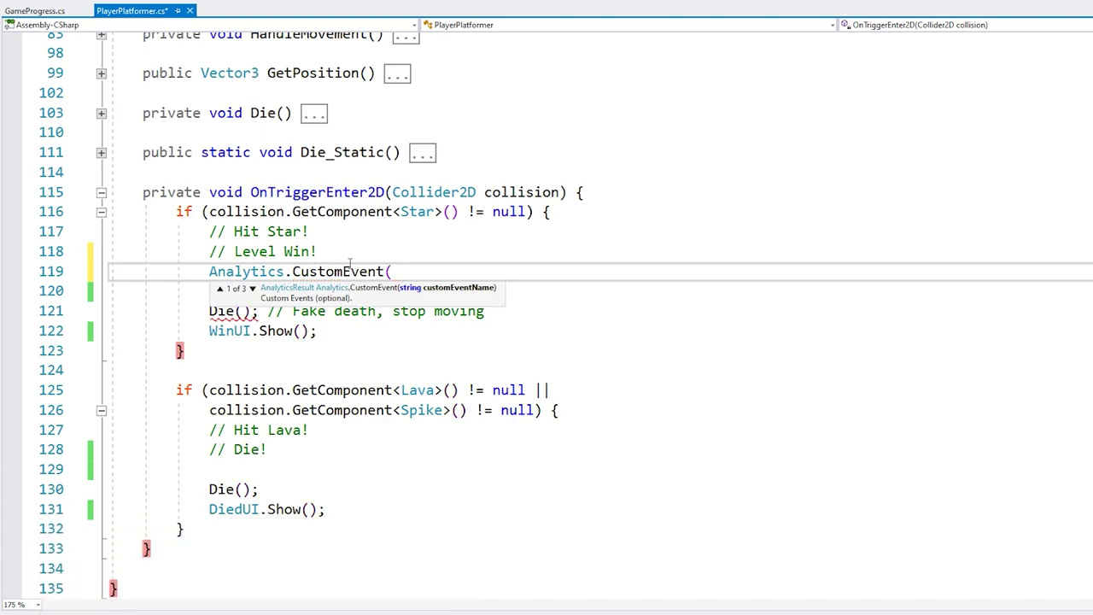
pyautogui.write('"Level')
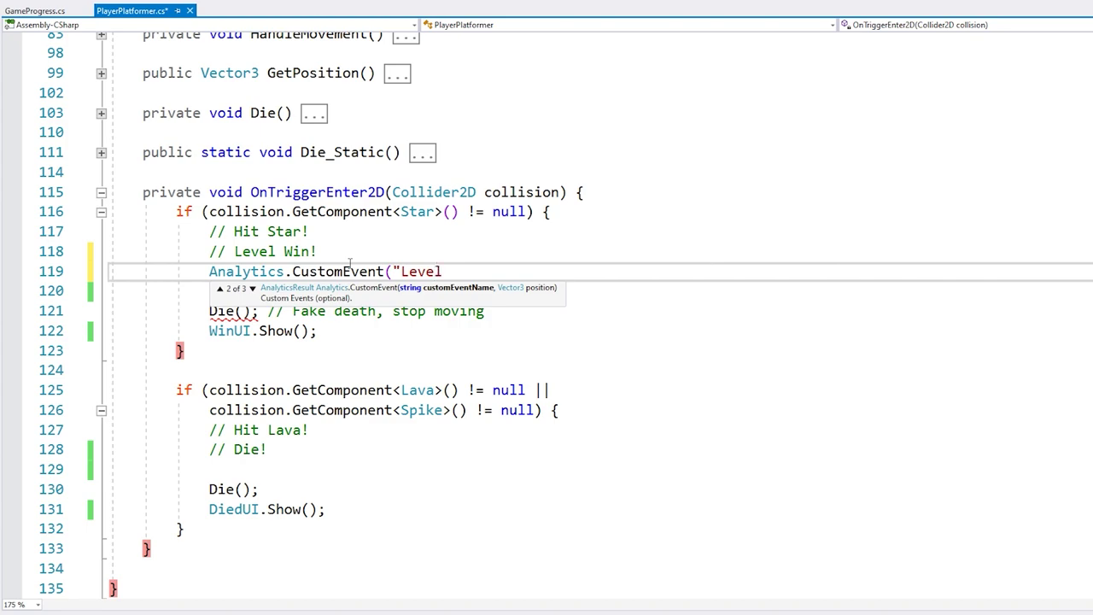
pyautogui.write('Win" +')
# Check GetLevel() in GameProgress.cs, then finish the call with GameProgress.GetLevel()
pyautogui.click(34, 11)
pyautogui.scroll(4, 428, 378)
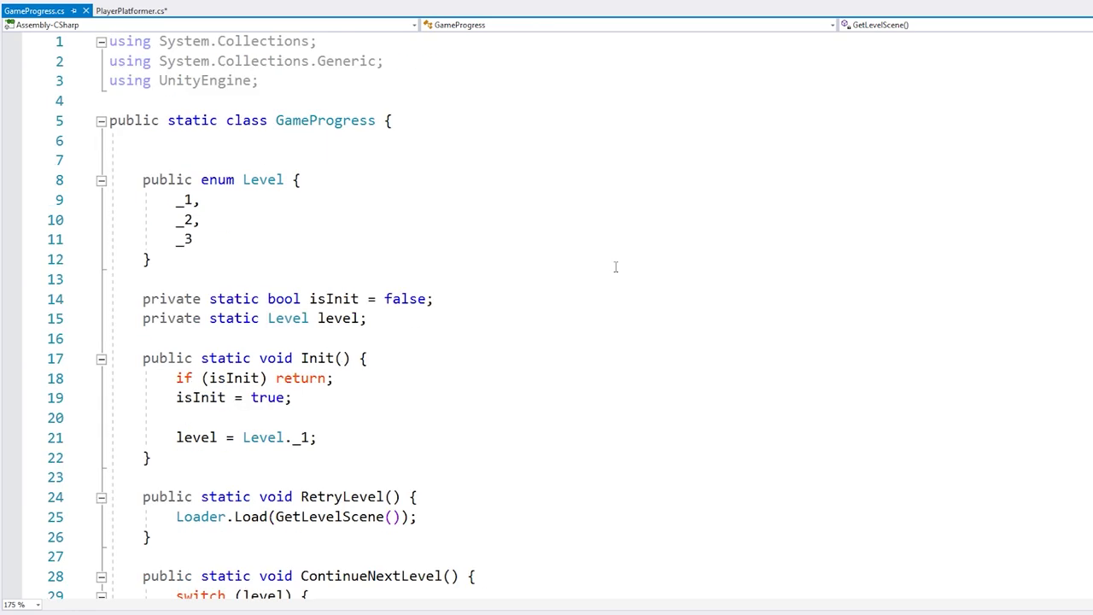
pyautogui.moveTo(263, 162); pyautogui.dragTo(258, 264)
pyautogui.click(346, 318)
pyautogui.scroll(-6, 436, 444)
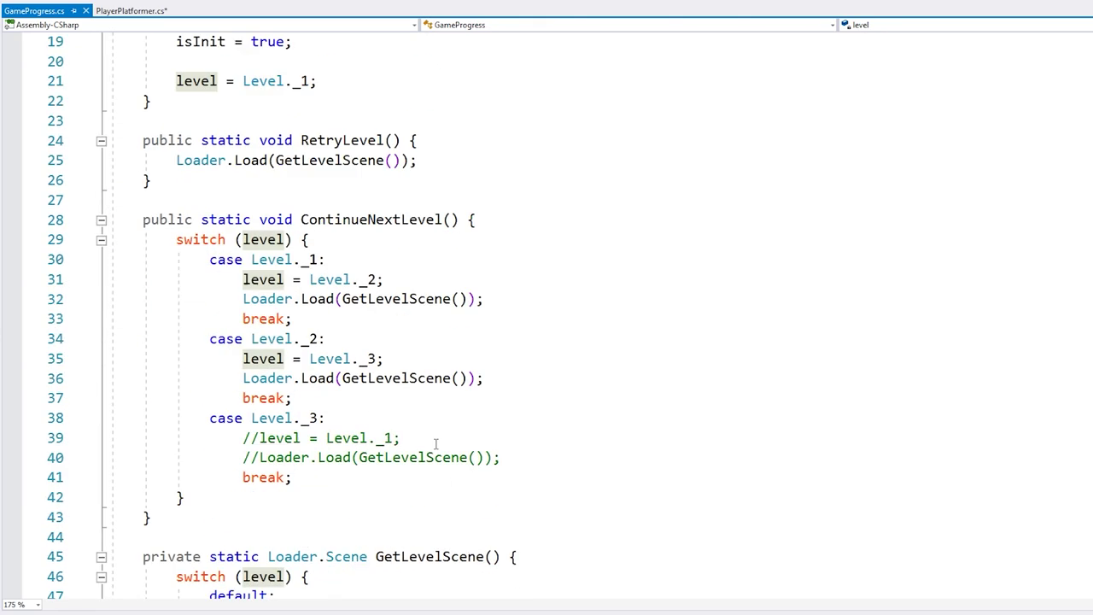
pyautogui.scroll(-6, 435, 444)
pyautogui.moveTo(147, 359); pyautogui.dragTo(208, 432)
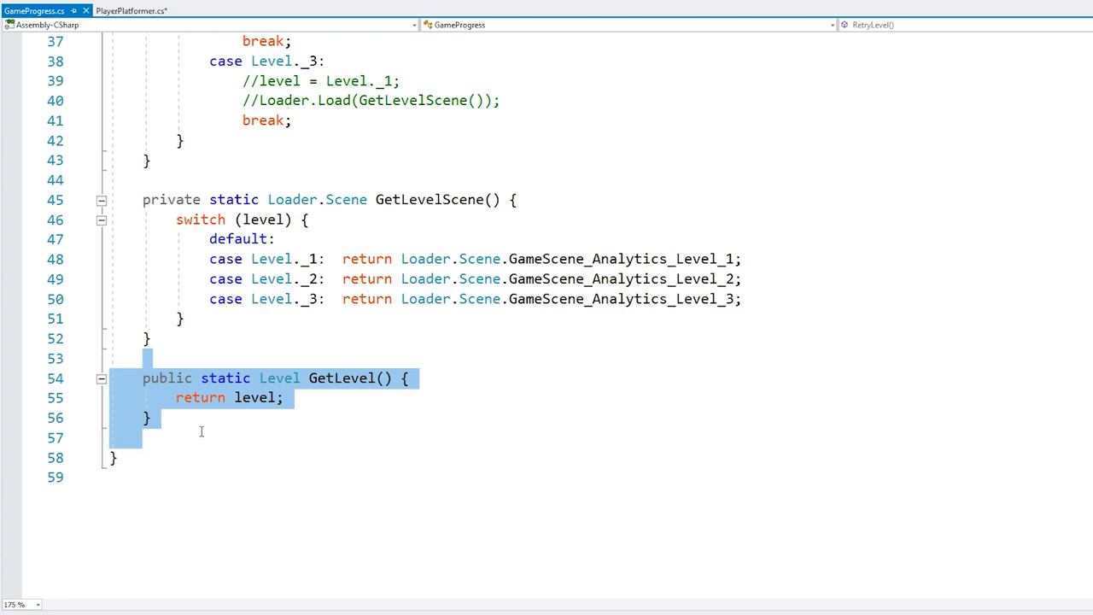
pyautogui.hotkey('ctrl', 'Tab')
pyautogui.write('G')
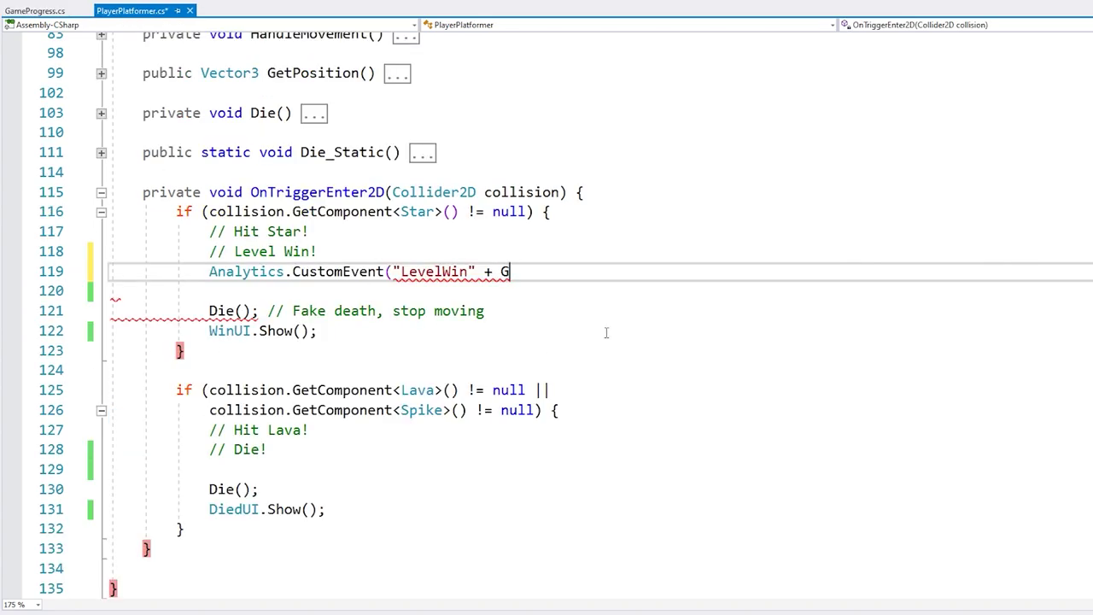
pyautogui.write('ameProgress.getle());')
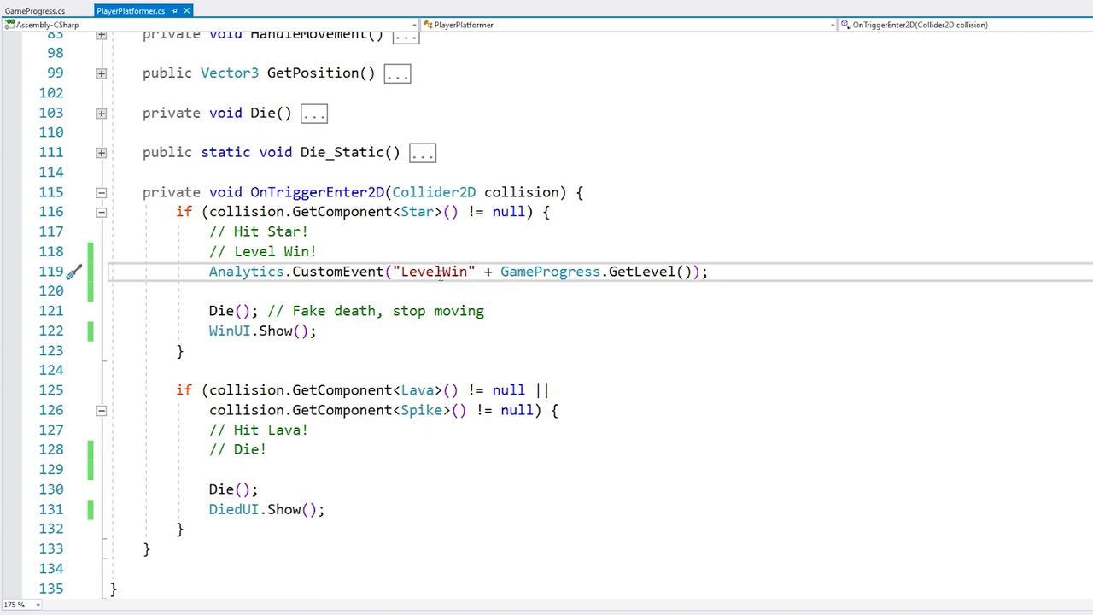
pyautogui.moveTo(342, 272)
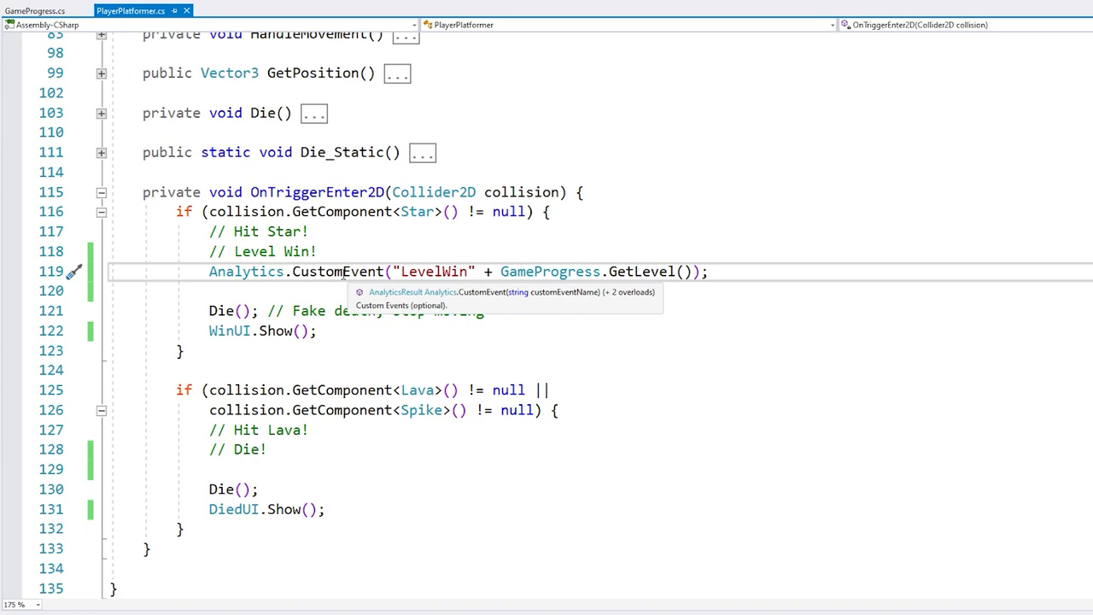
# Inspect the AnalyticsResult type definition, noting its Ok = 0 value
pyautogui.click(388, 292)
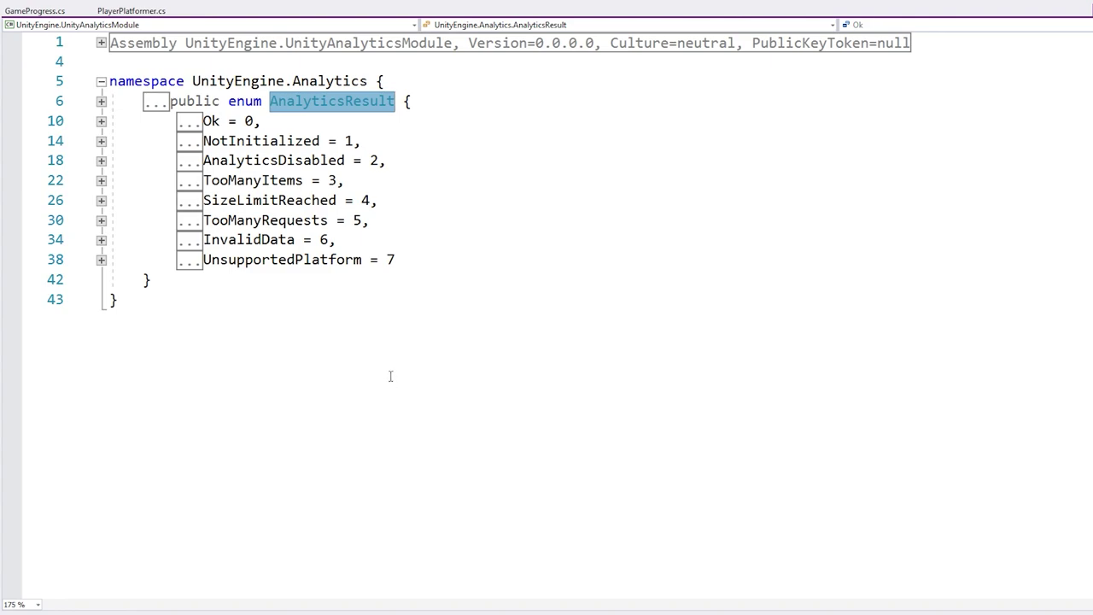
pyautogui.moveTo(416, 104); pyautogui.dragTo(447, 97)
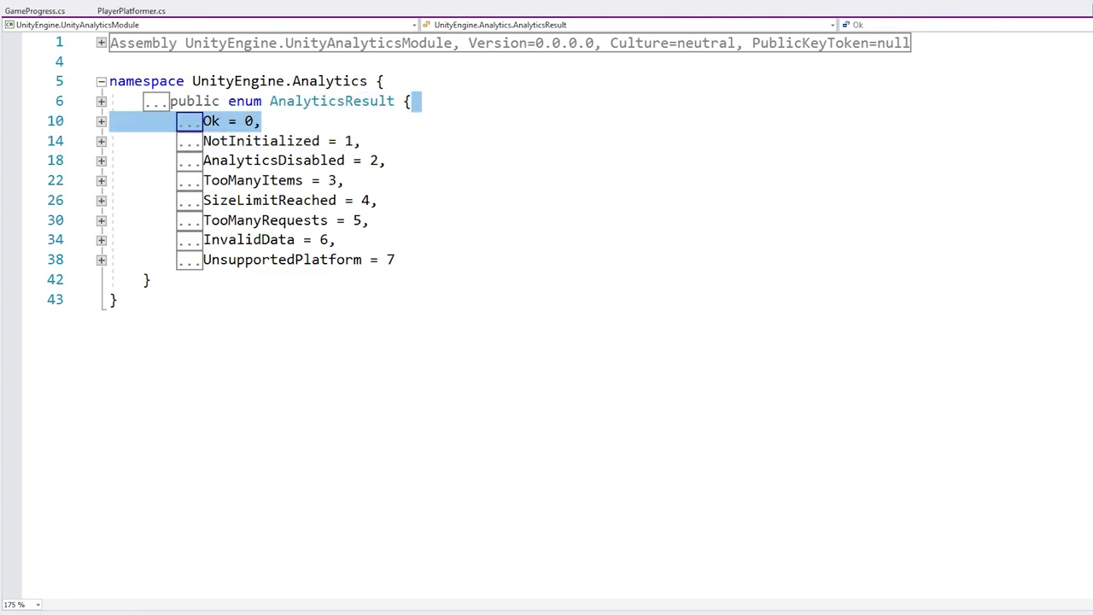
pyautogui.hotkey('ctrl', '-')
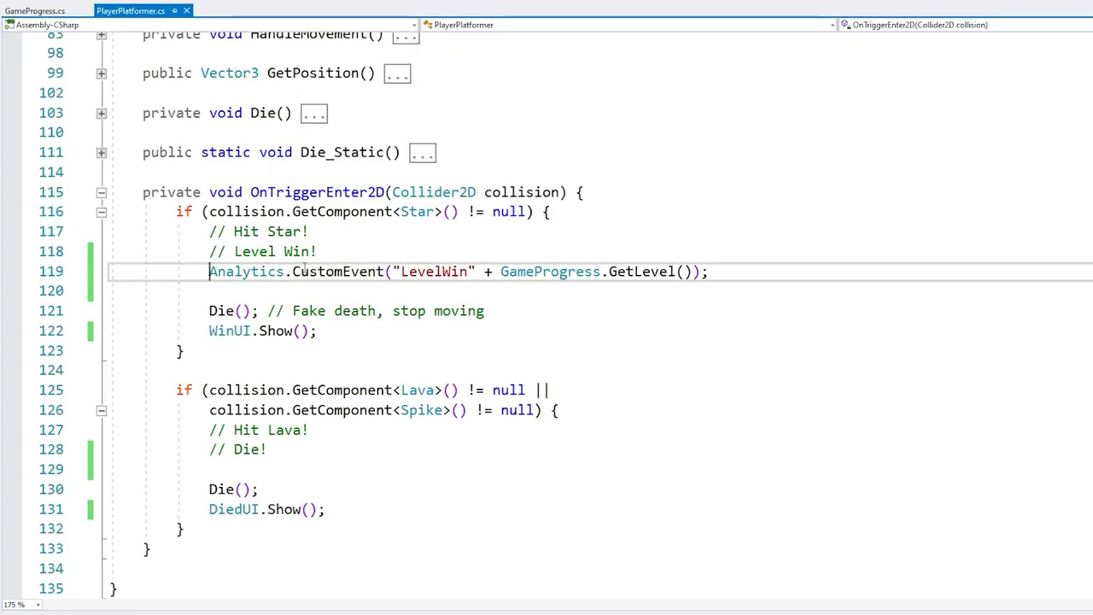
# Assign the call to AnalyticsResult analyticsResult and add Debug.Log("analyticsResult: " + analyticsResult)
pyautogui.write('AnalyticsResult ')
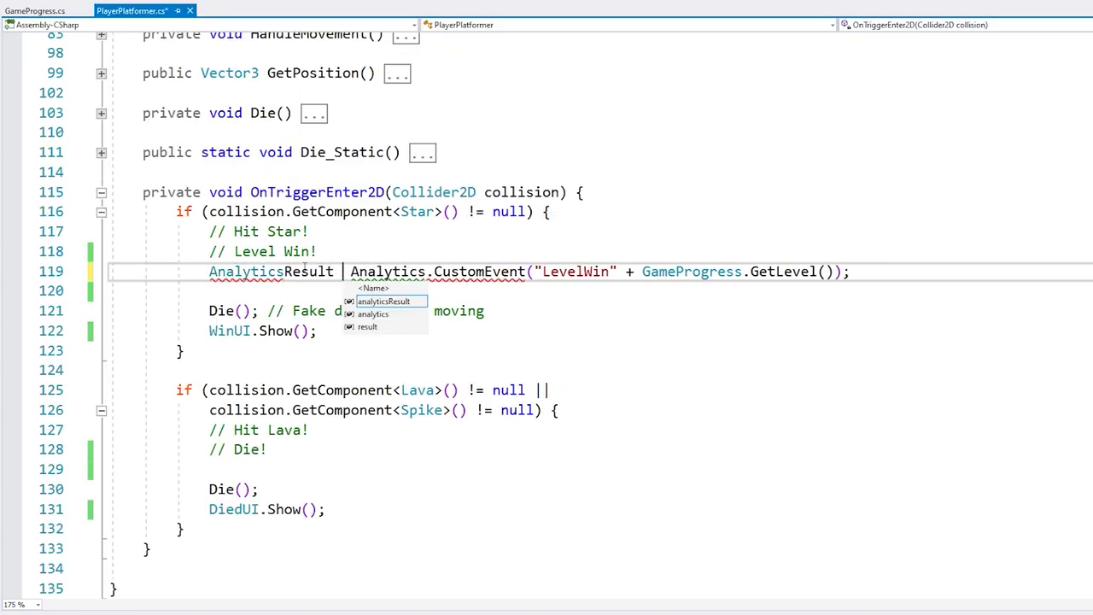
pyautogui.write('analyticsResult =')
pyautogui.press('End')
pyautogui.press('Return')
pyautogui.write('Debug.Log("analyticsResult: " + analyticsResult);')
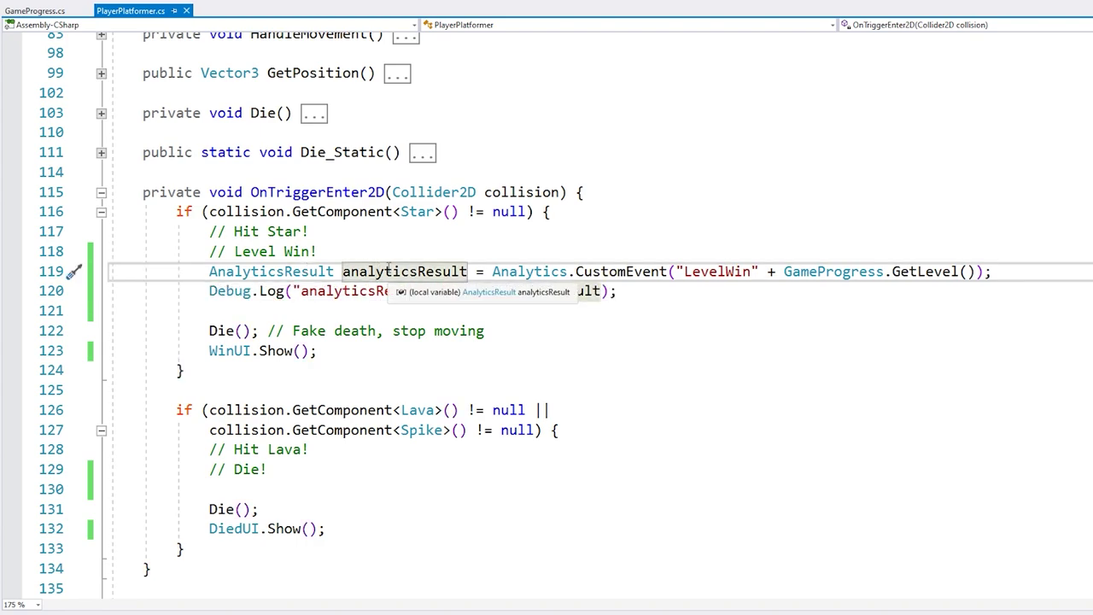
pyautogui.click(359, 290)
pyautogui.click(517, 291)
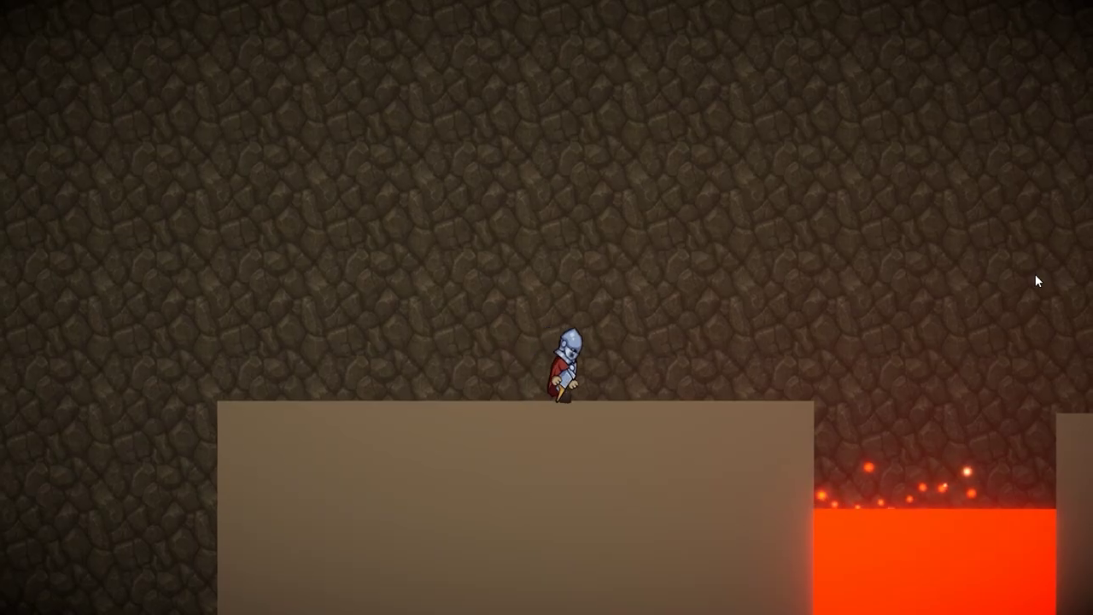
# Play the lava level, jumping across the platforms onto the green star to win
pyautogui.press('Right')
pyautogui.press('space')
pyautogui.press('space')
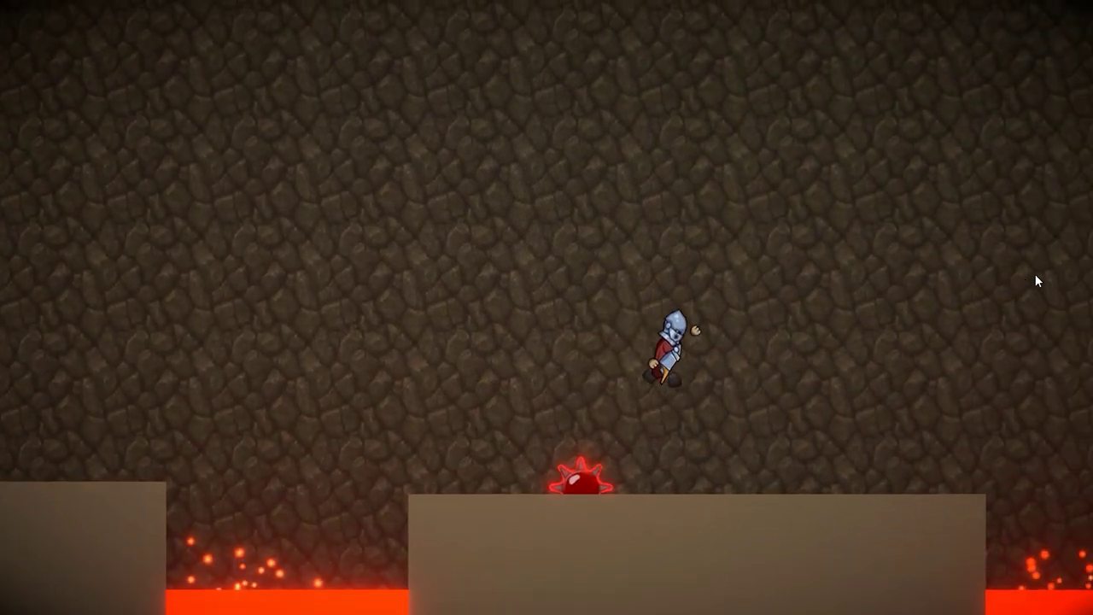
pyautogui.press('space')
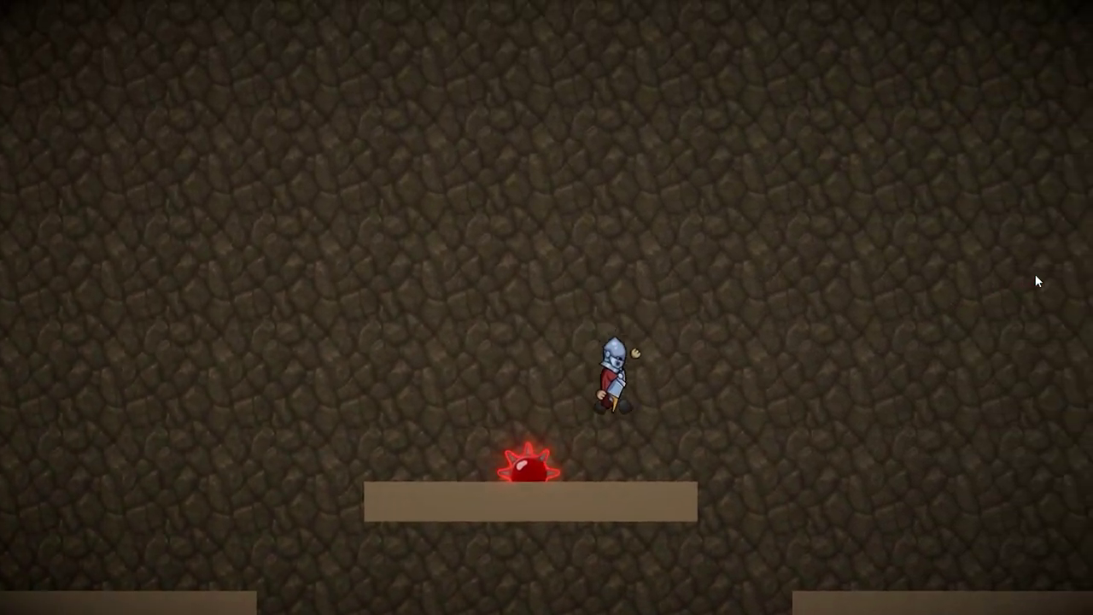
pyautogui.press('space')
pyautogui.press('Right')
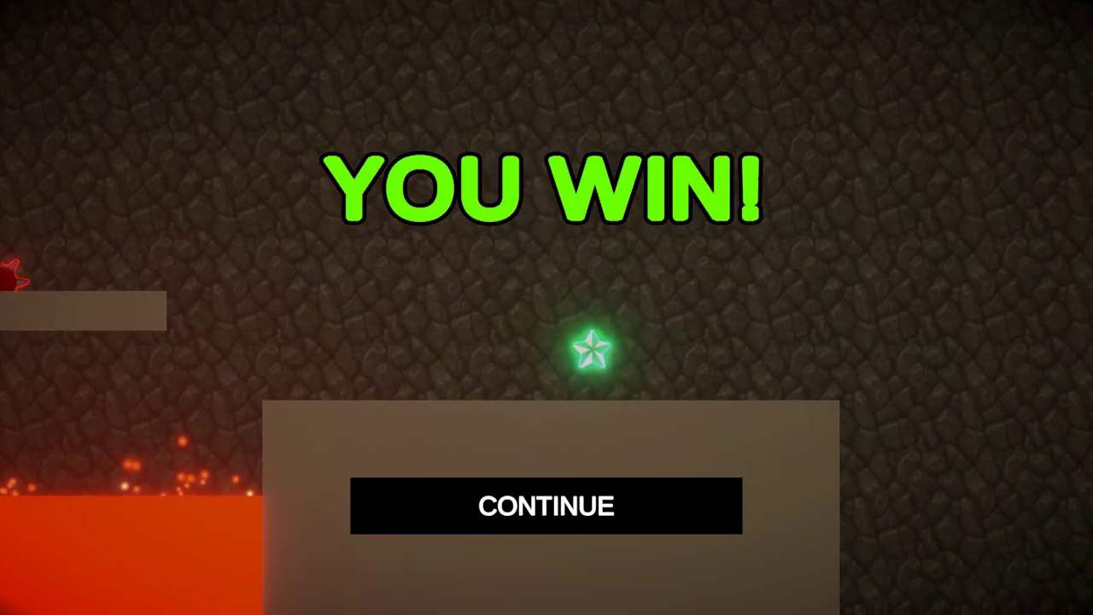
# Open the Console and select the 'analyticsResult: Ok' log entry
pyautogui.hotkey('ctrl', 'shift', 'c')
pyautogui.moveTo(399, 381); pyautogui.dragTo(424, 276)
pyautogui.click(291, 301)
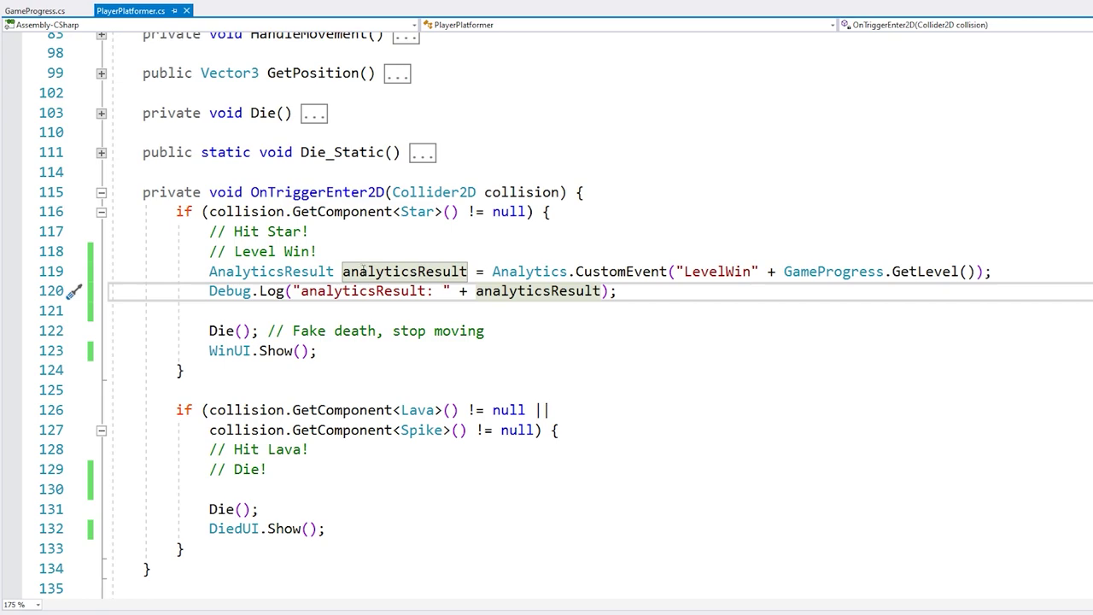
pyautogui.moveTo(516, 271); pyautogui.dragTo(967, 272)
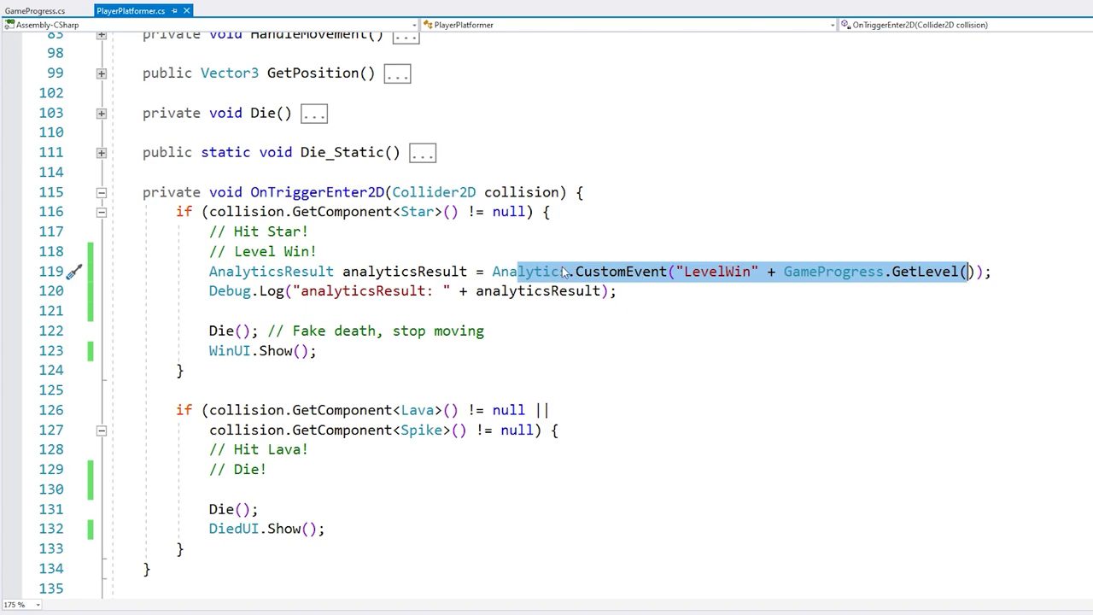
# Switch CustomEvent to its event-data overload, replacing the concatenation with a new Dictionary<string,object>
pyautogui.click(617, 271)
pyautogui.click(677, 272)
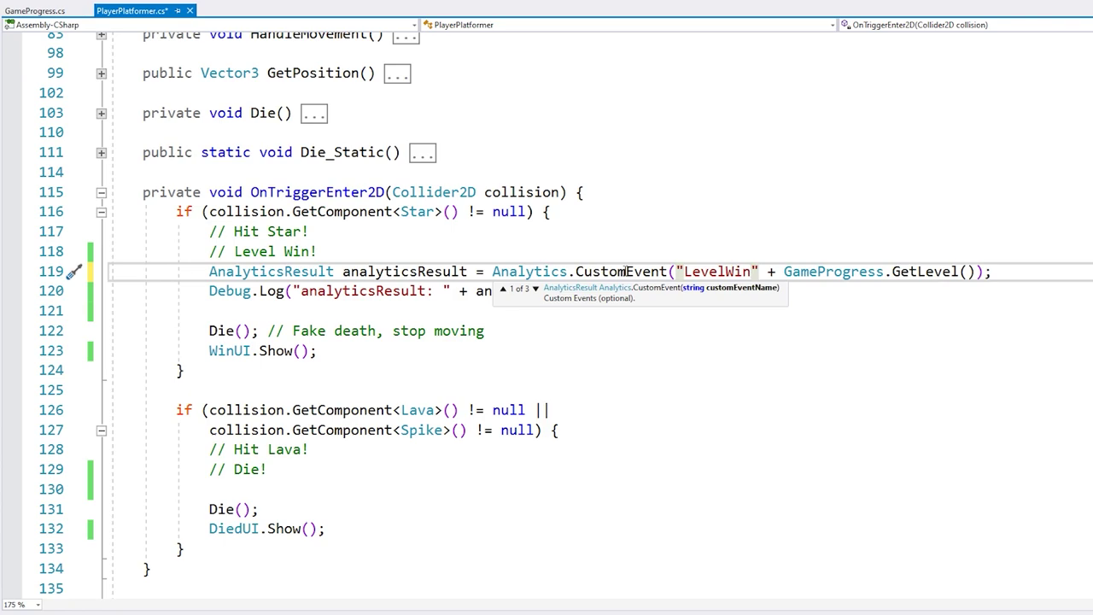
pyautogui.press('Down')
pyautogui.press('Down')
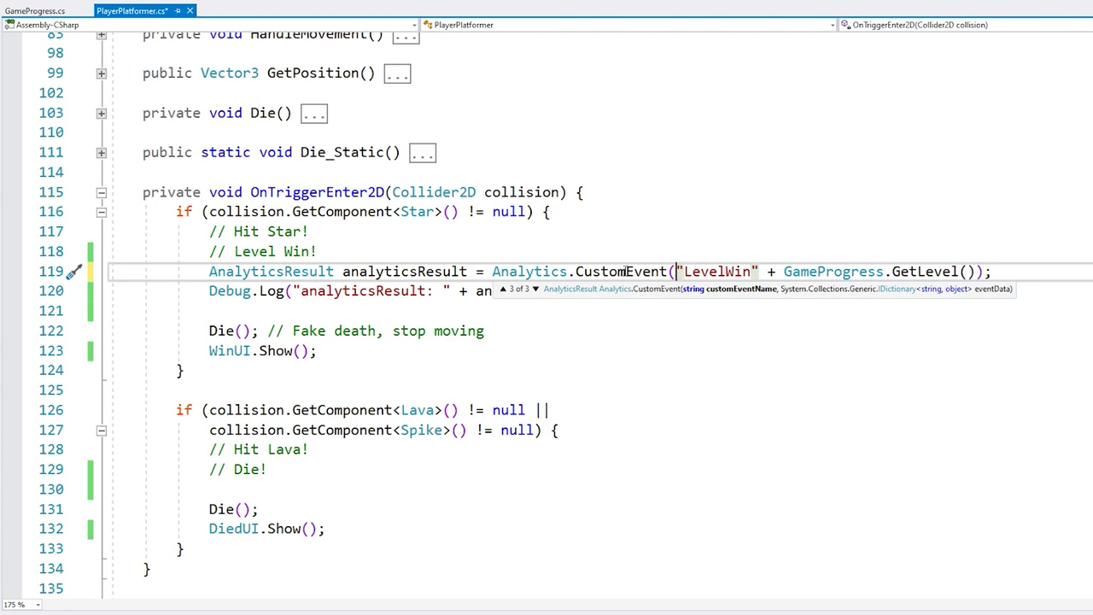
pyautogui.click(676, 272)
pyautogui.click(760, 272)
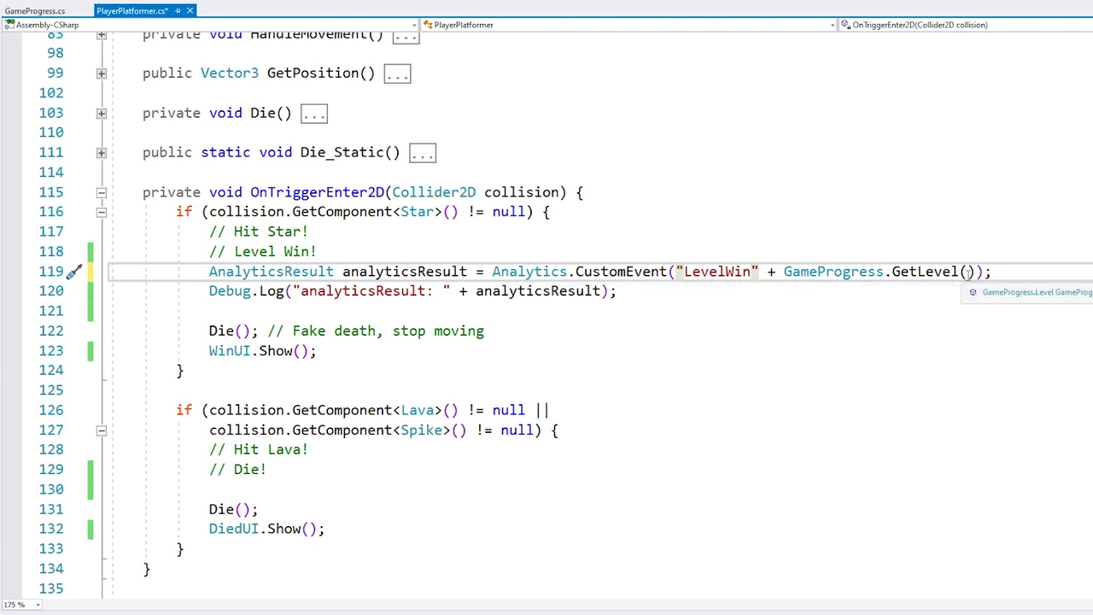
pyautogui.press('Delete')
pyautogui.press('Delete')
pyautogui.write(',')
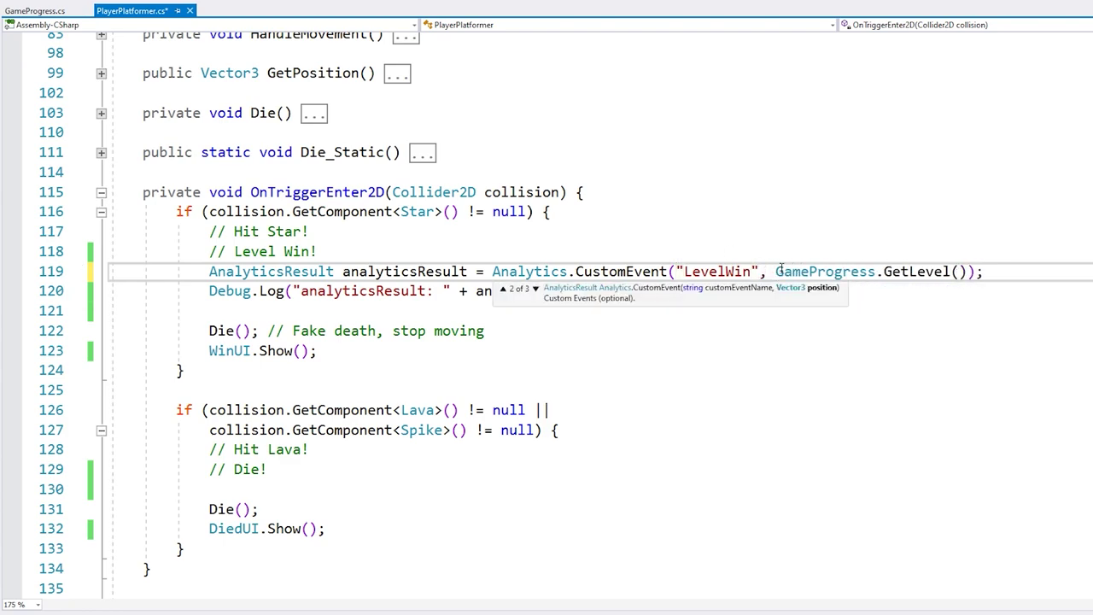
pyautogui.write('(')
pyautogui.write('new Dic')
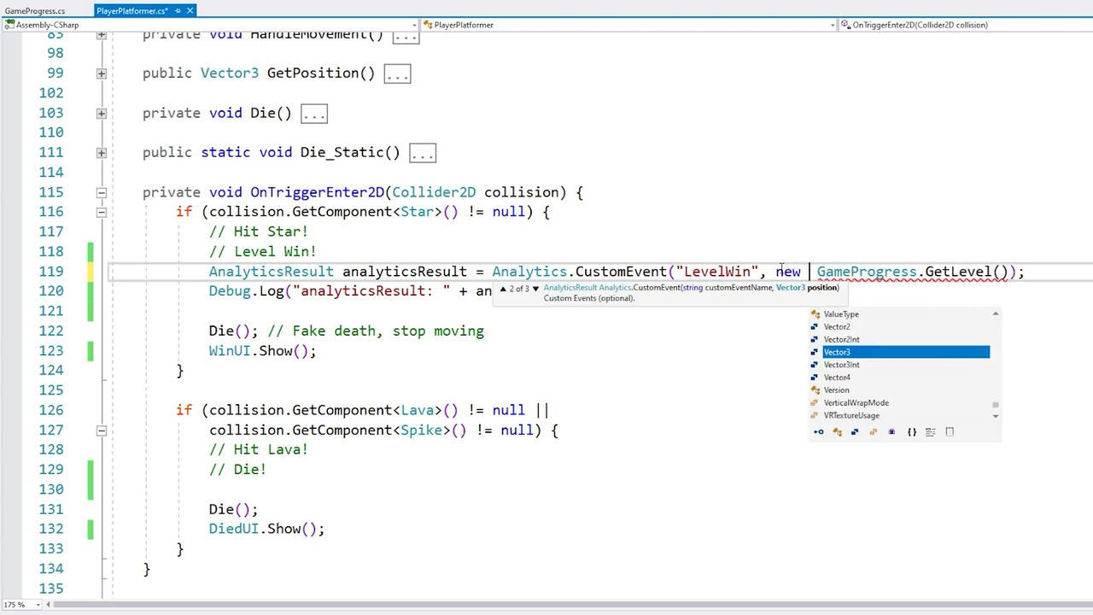
pyautogui.write('tionary<string,')
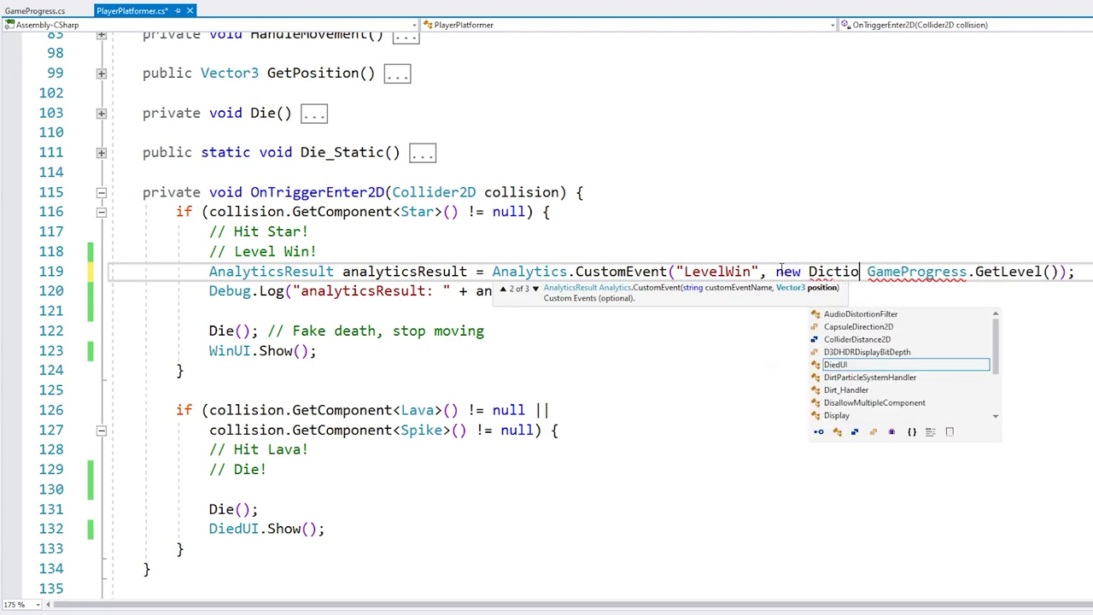
pyautogui.write('object> {')
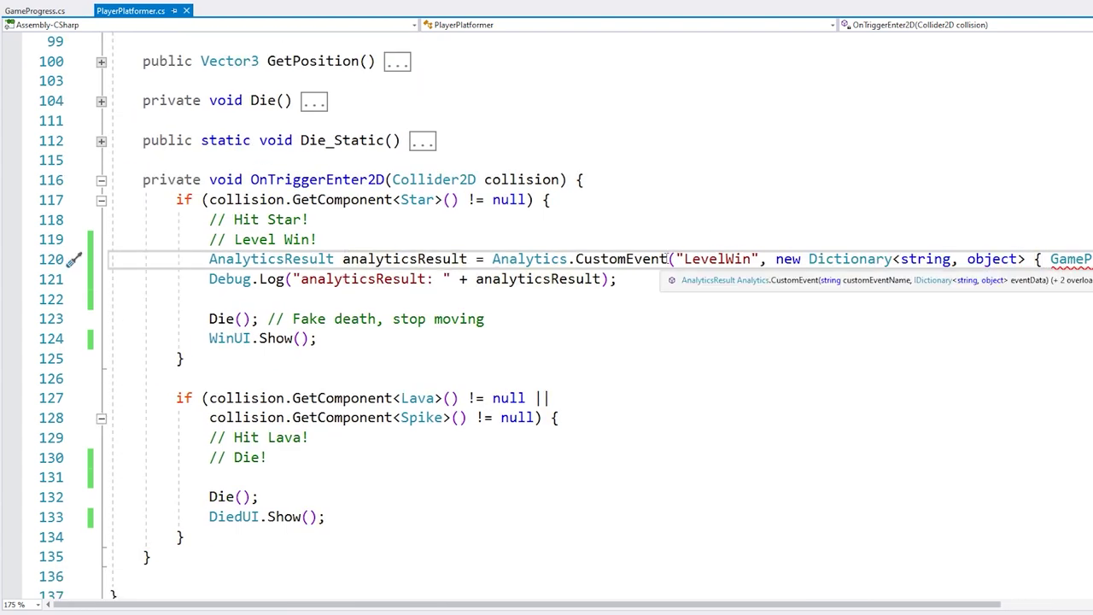
# Split the CustomEvent call and its dictionary initializer across several lines
pyautogui.click(667, 259)
pyautogui.press('Return')
pyautogui.press('Return')
pyautogui.press('Return')
pyautogui.press('Return')
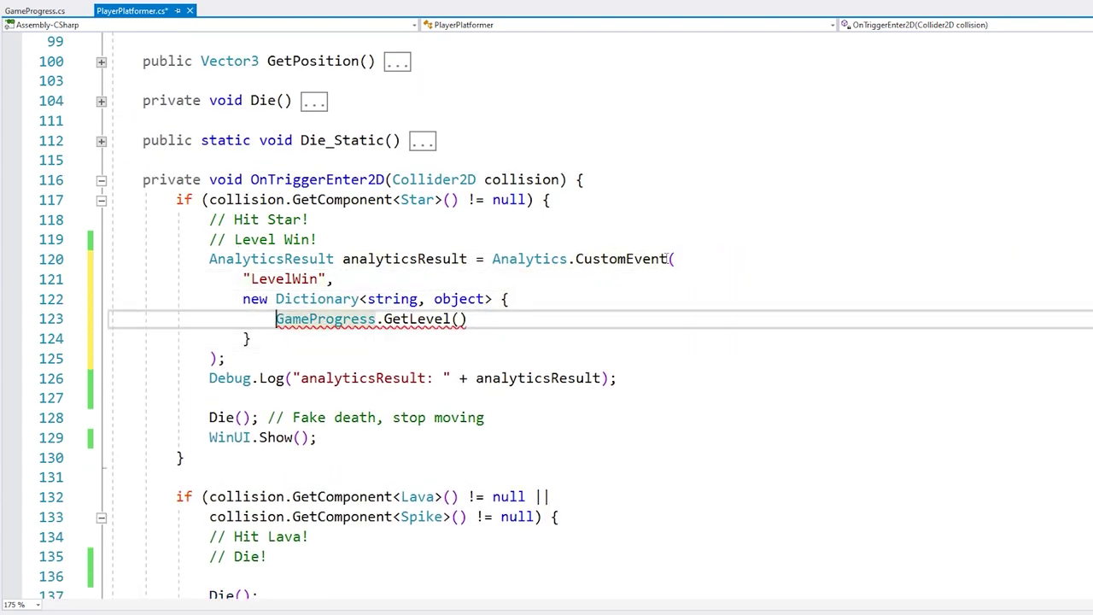
pyautogui.moveTo(517, 259); pyautogui.dragTo(674, 264)
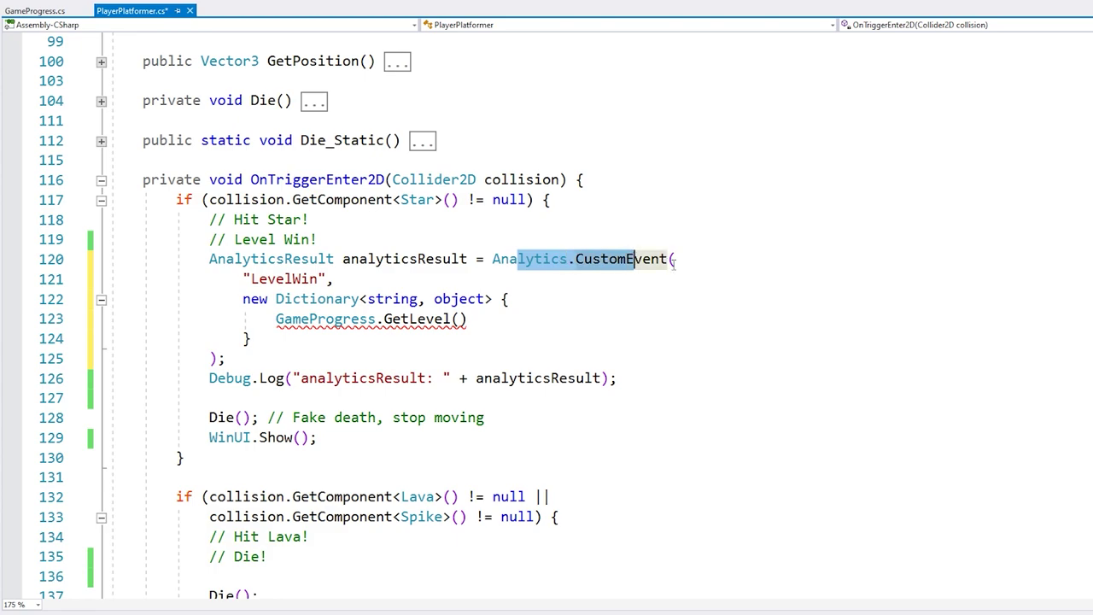
pyautogui.doubleClick(288, 279)
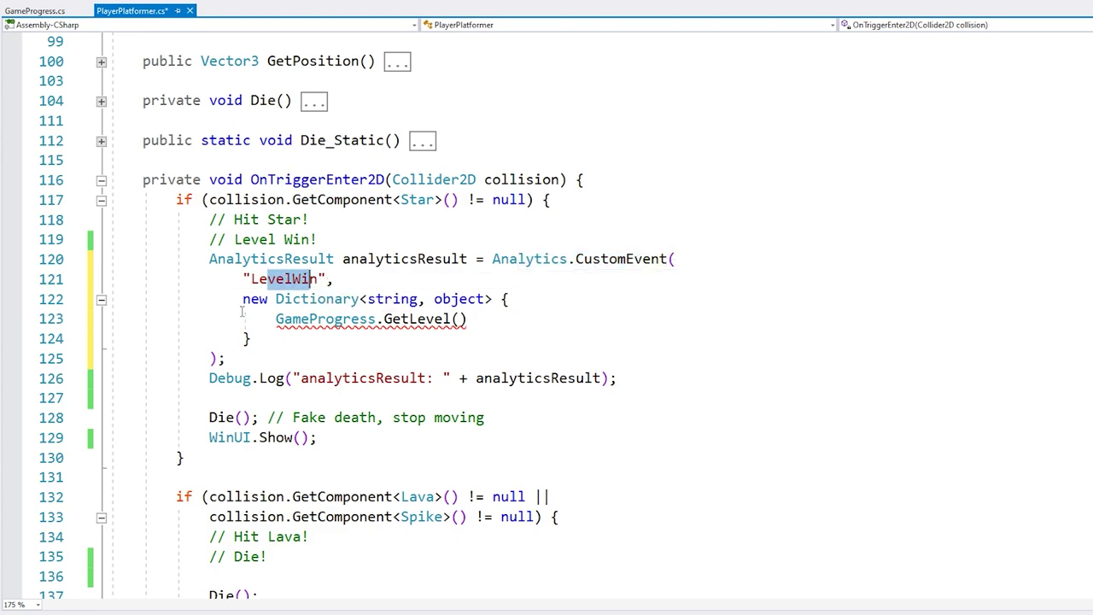
pyautogui.moveTo(242, 299); pyautogui.dragTo(252, 339)
pyautogui.click(308, 320)
# Write the dictionary entry as { "Level", GameProgress.GetLevel() }
pyautogui.doubleClick(313, 323)
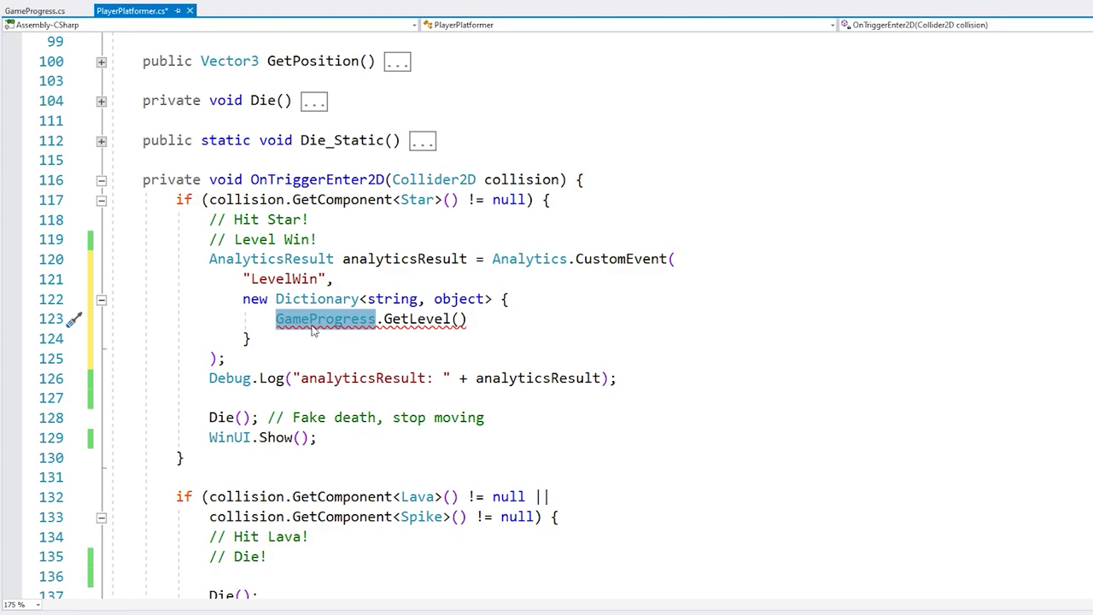
pyautogui.press('Left')
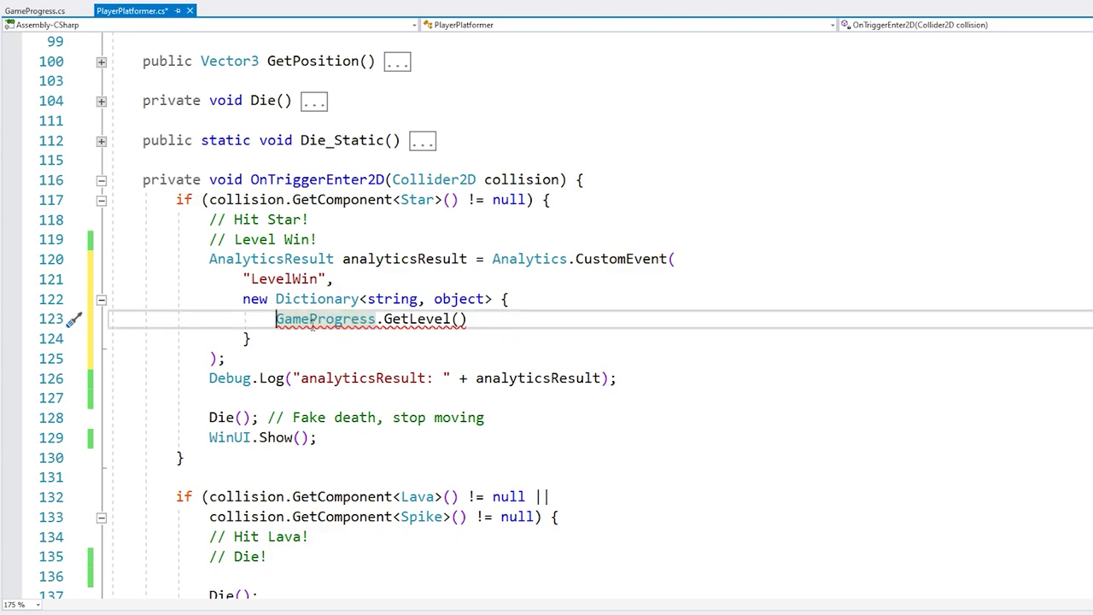
pyautogui.write('""')
pyautogui.press('Left')
pyautogui.press('Left')
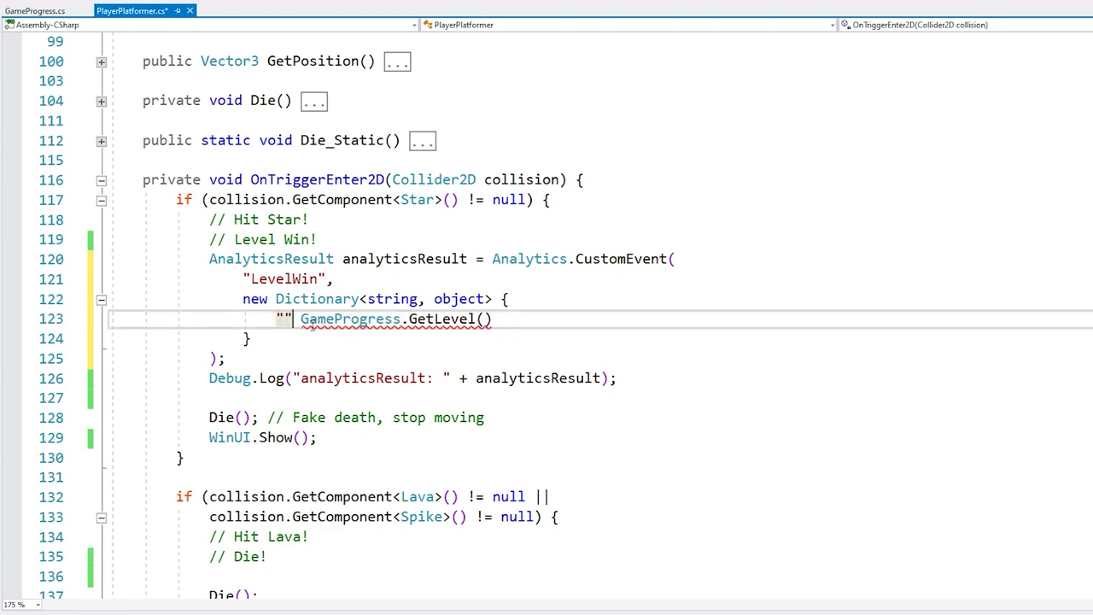
pyautogui.write('Level')
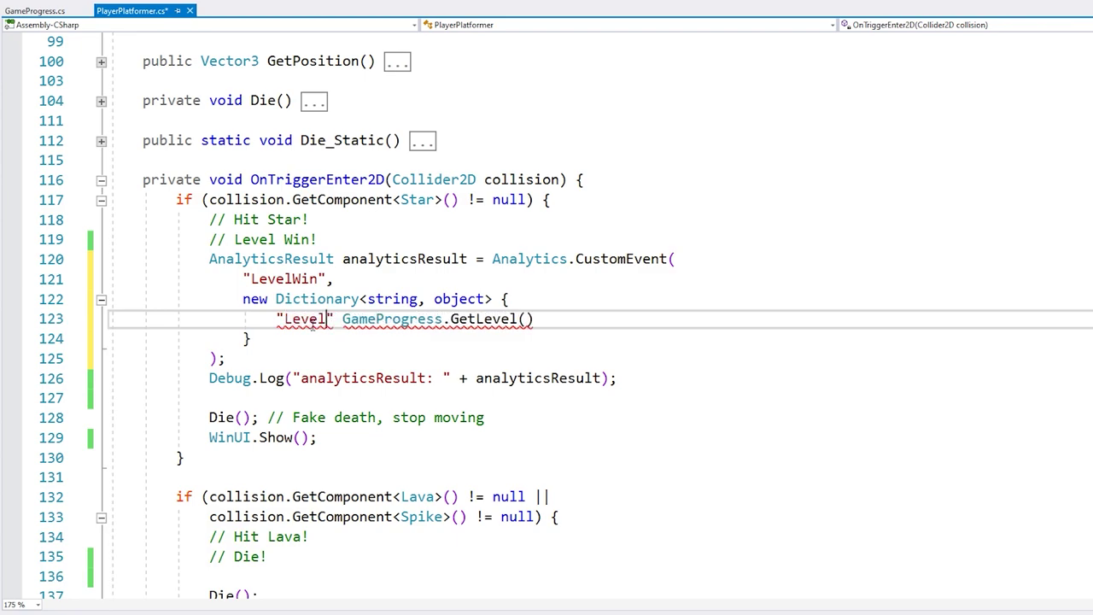
pyautogui.press('Right')
pyautogui.write(':')
pyautogui.press('Home')
pyautogui.write('{')
pyautogui.press('End')
pyautogui.write('}')
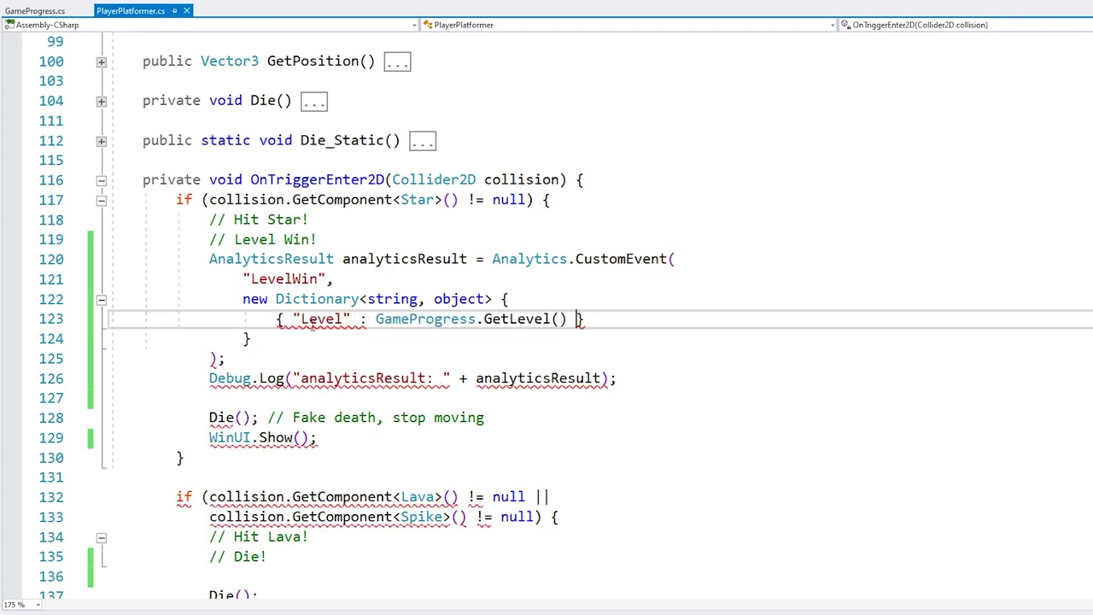
pyautogui.hotkey('ctrl', 'Left')
pyautogui.hotkey('ctrl', 'Left')
pyautogui.hotkey('ctrl', 'Left')
pyautogui.hotkey('ctrl', 'Left')
pyautogui.hotkey('ctrl', 'Left')
pyautogui.press('BackSpace')
pyautogui.press('BackSpace')
pyautogui.press('BackSpace')
pyautogui.write(',')
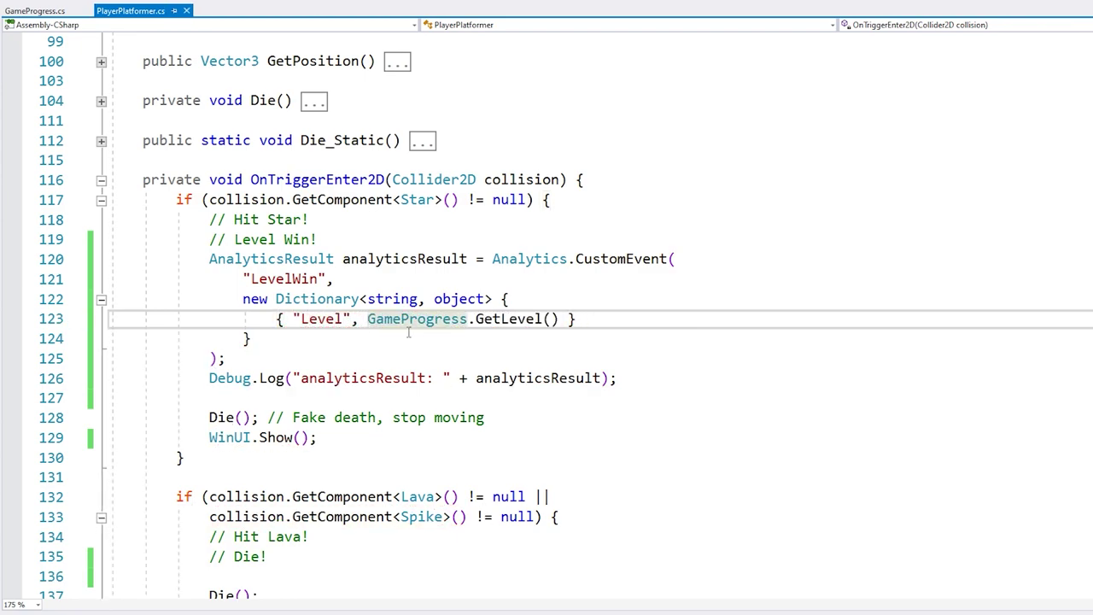
pyautogui.moveTo(442, 318); pyautogui.dragTo(517, 322)
pyautogui.click(505, 304)
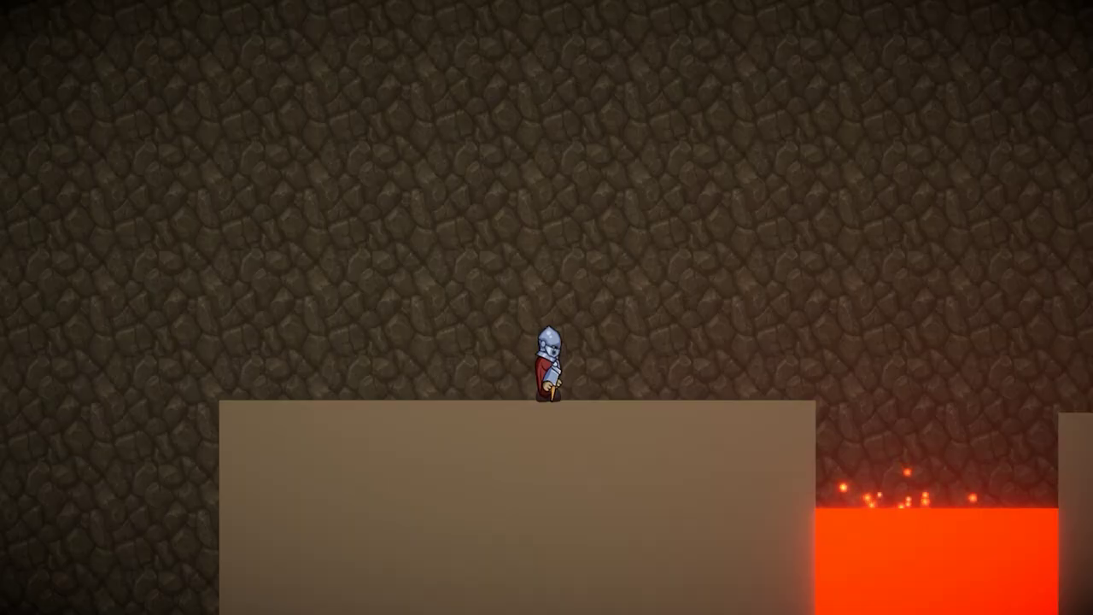
# Run and jump to the green star, then select the 'analyticsResult: Ok' Console entry
pyautogui.press('Right')
pyautogui.press('space')
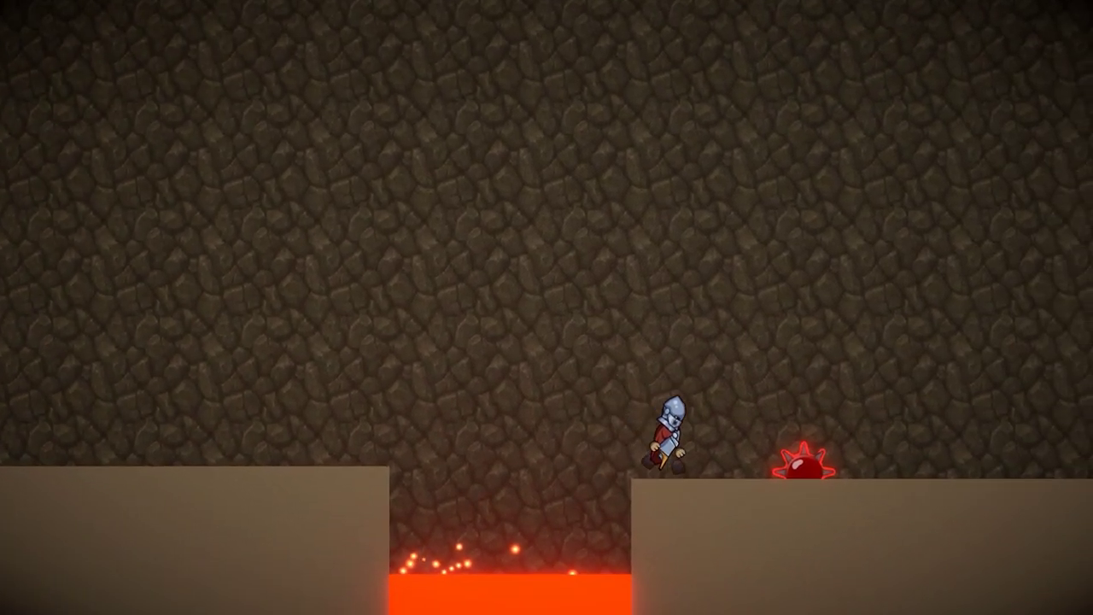
pyautogui.press('space')
pyautogui.press('space')
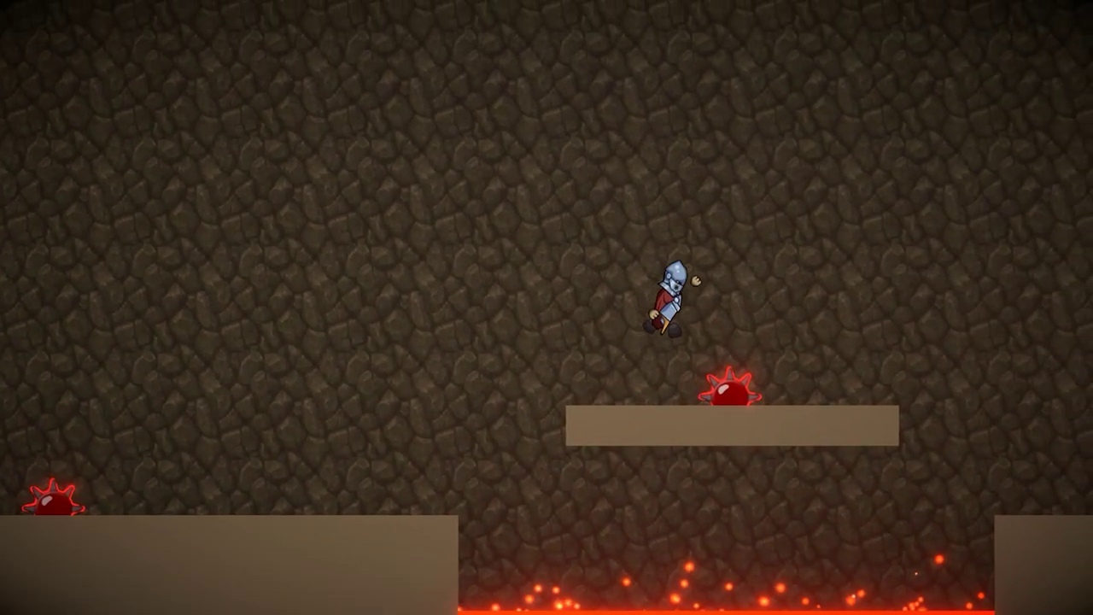
pyautogui.press('Right')
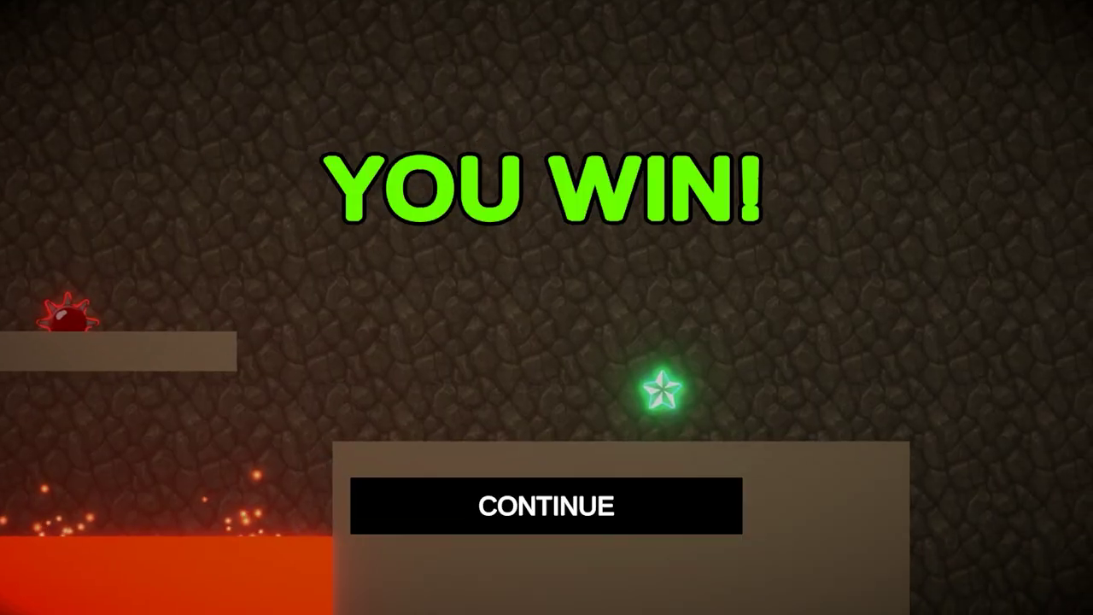
pyautogui.hotkey('ctrl', 'shift', 'c')
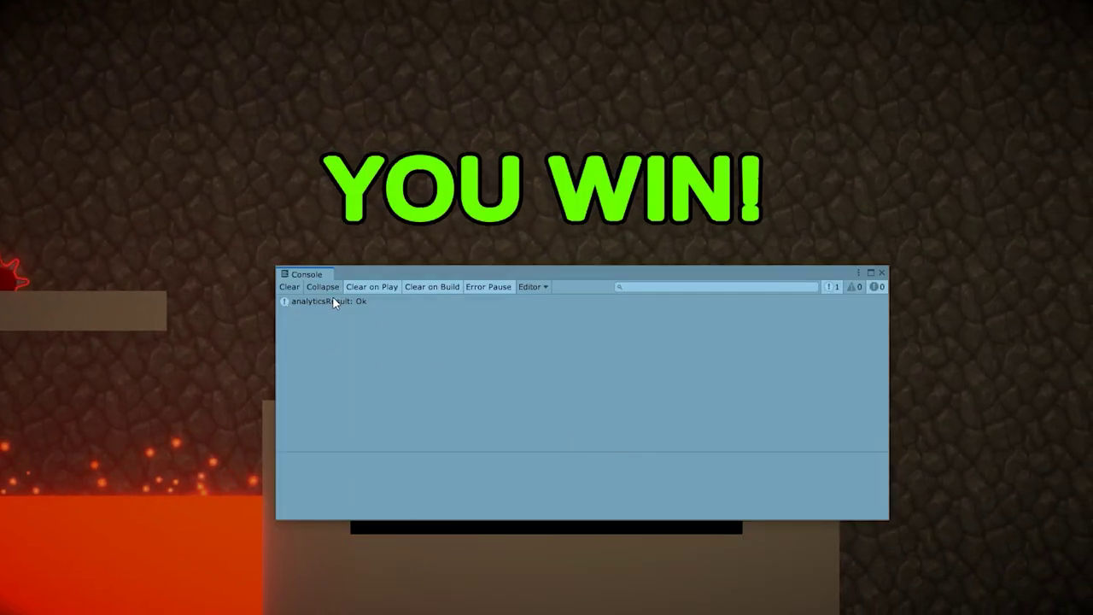
pyautogui.click(334, 301)
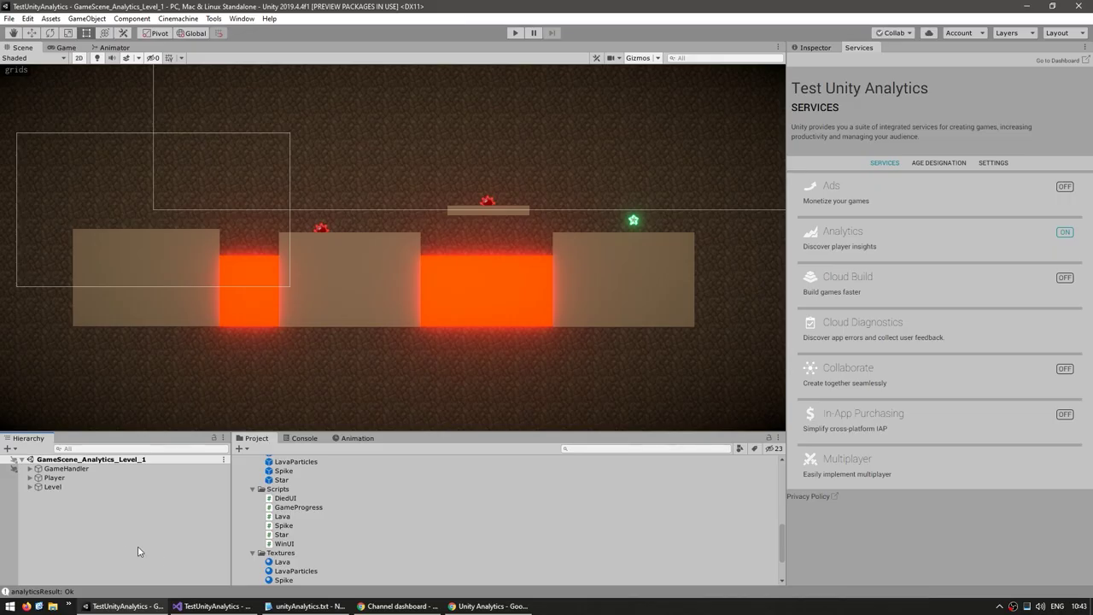
# Create an empty GameObject and add an Analytics Event Tracker component to it
pyautogui.rightClick(110, 539)
pyautogui.click(148, 405)
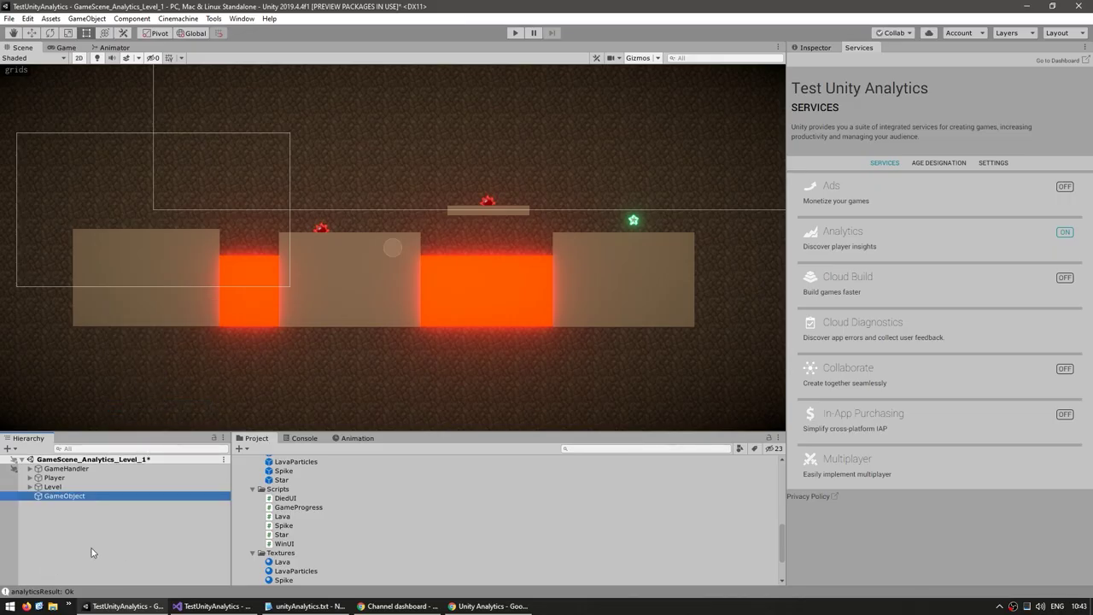
pyautogui.click(815, 47)
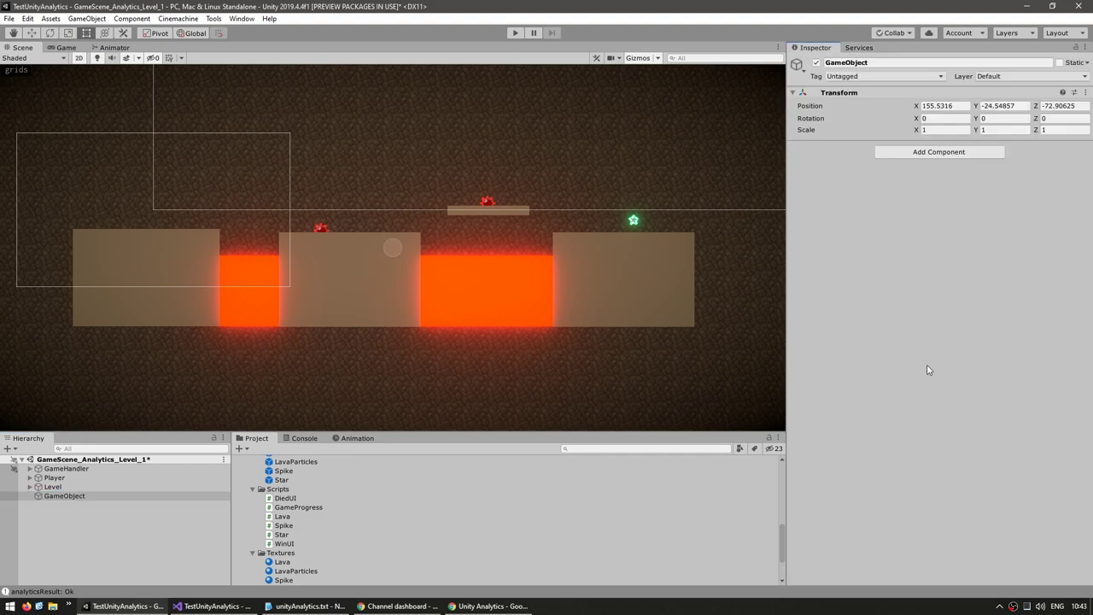
pyautogui.click(943, 154)
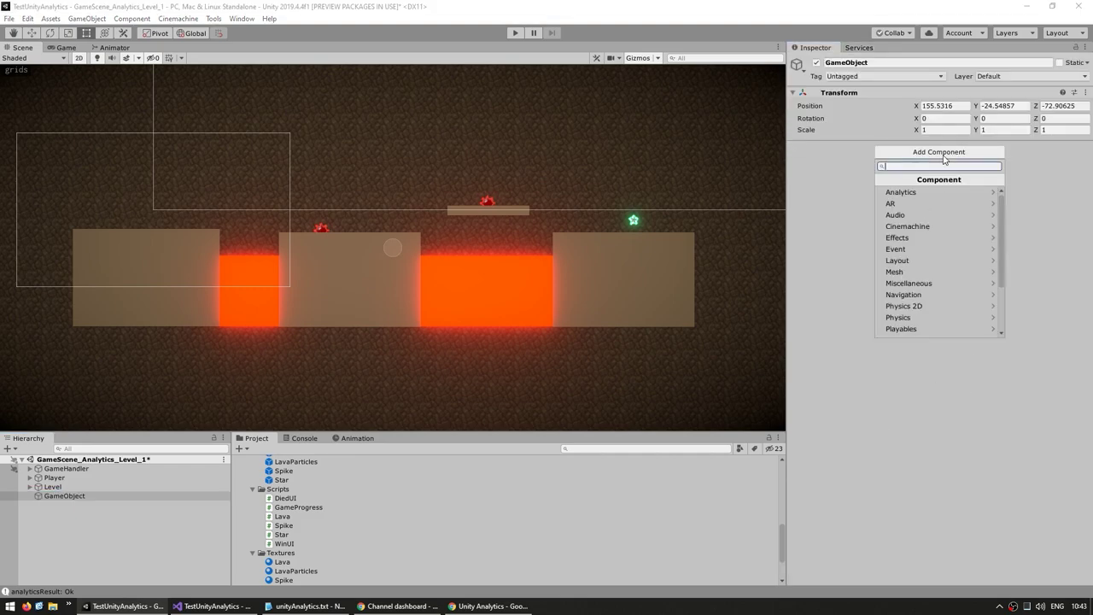
pyautogui.click(907, 192)
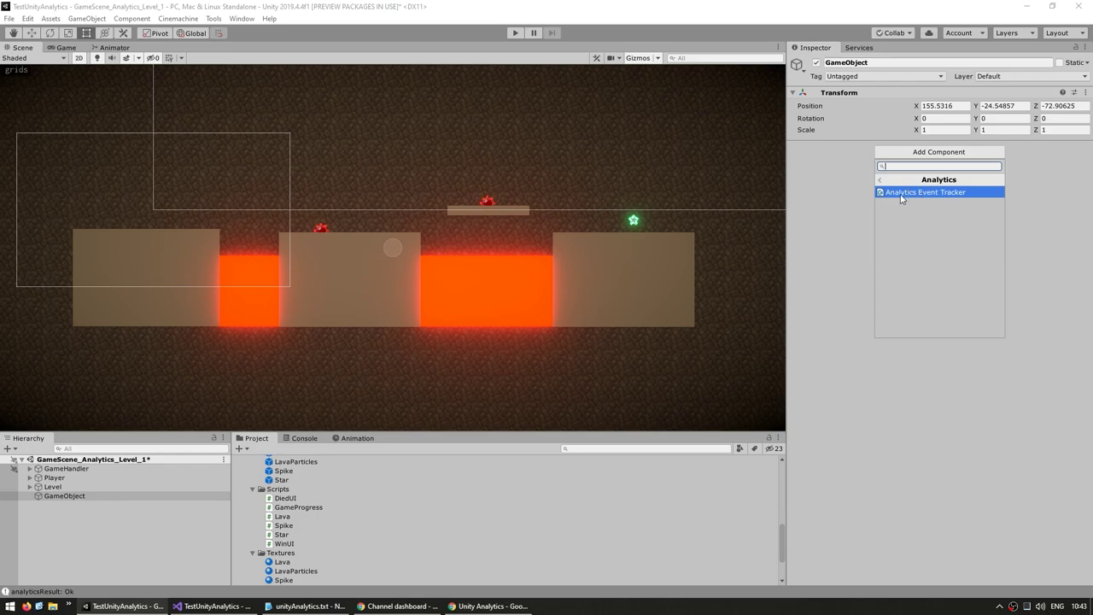
pyautogui.click(922, 193)
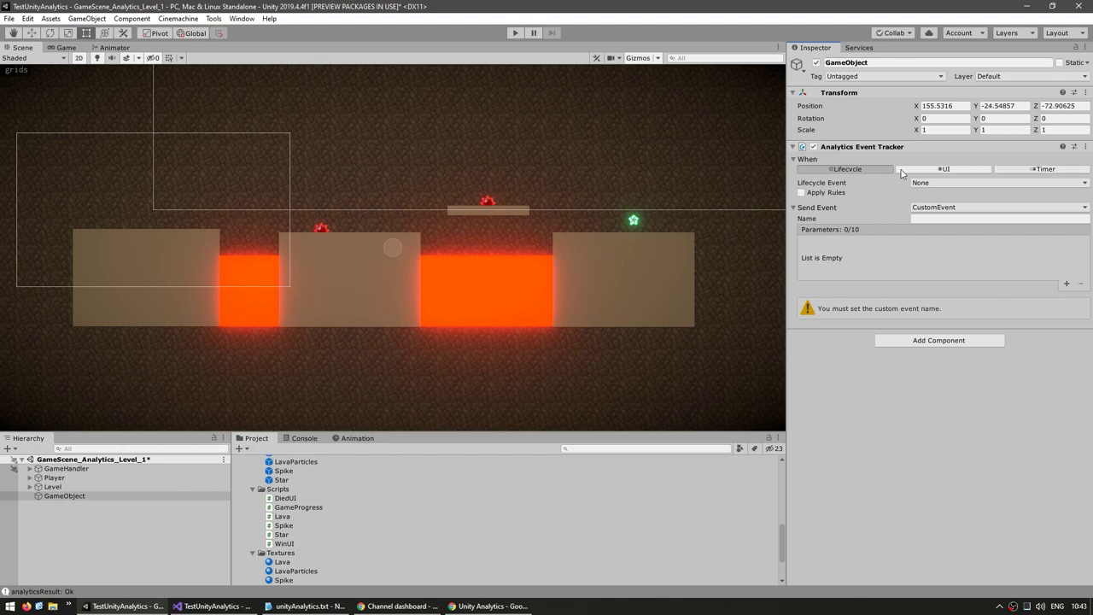
# Set the tracker's trigger to the Lifecycle Start event
pyautogui.click(931, 168)
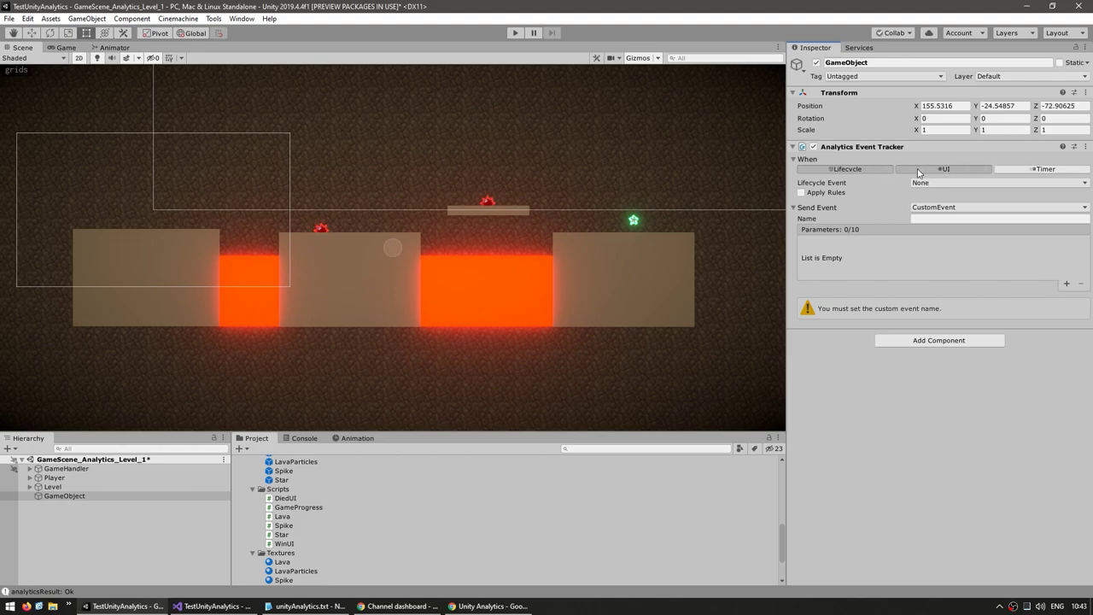
pyautogui.click(1047, 171)
pyautogui.click(829, 171)
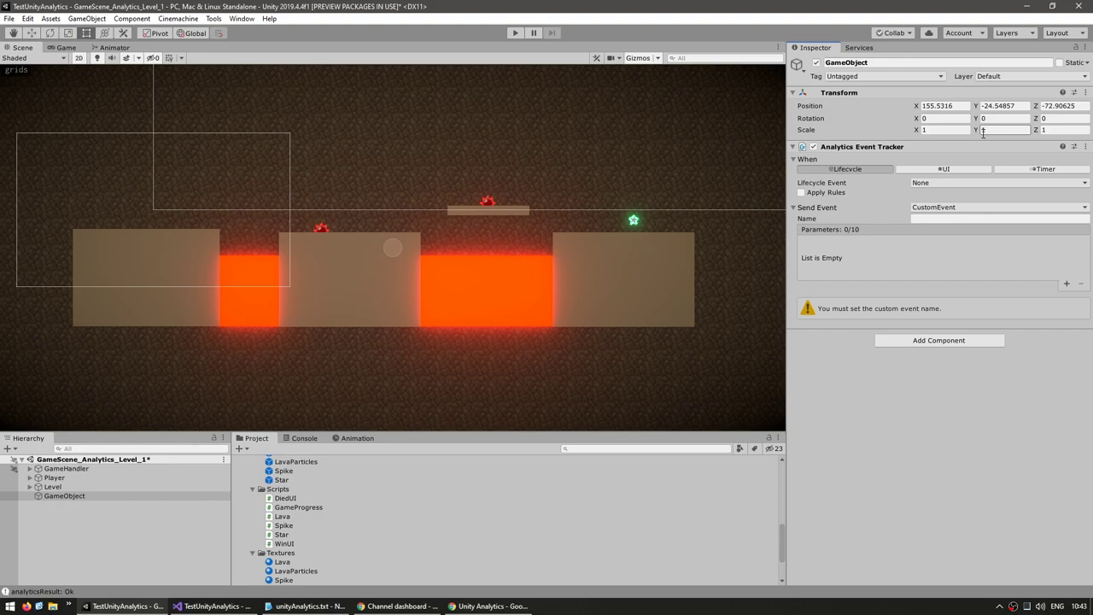
pyautogui.click(990, 183)
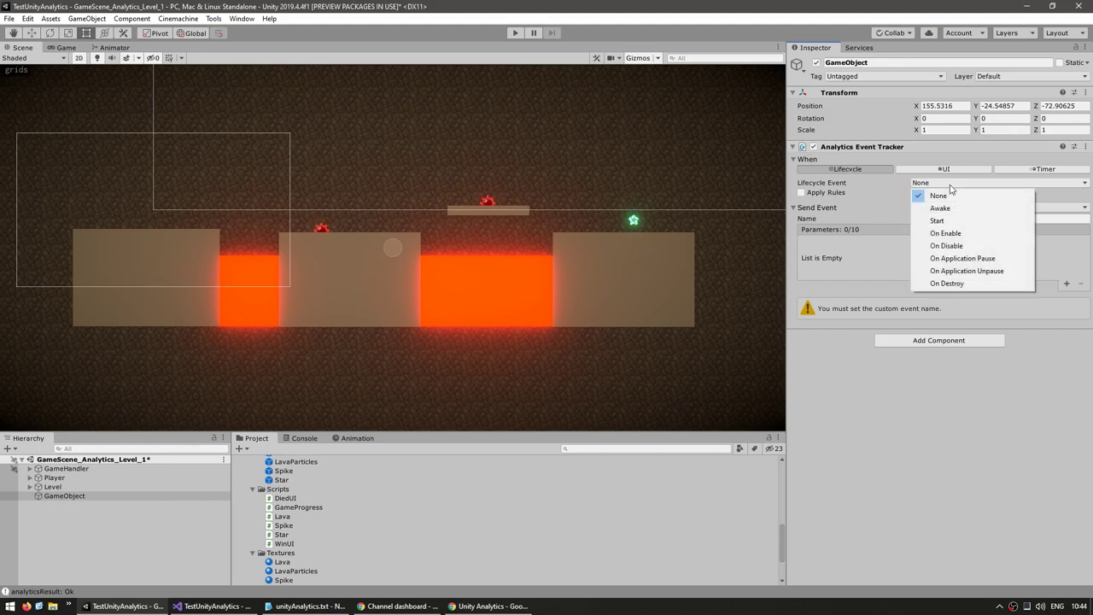
pyautogui.click(938, 221)
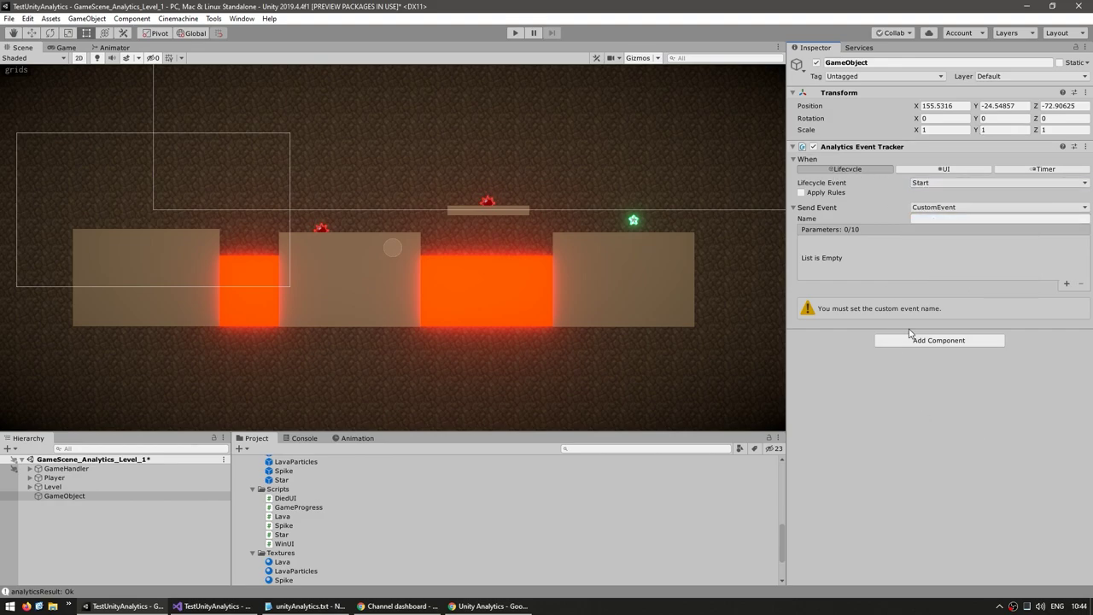
# Name the custom event LevelWin with a Level parameter of 1, then remove the temporary GameObject
pyautogui.click(922, 218)
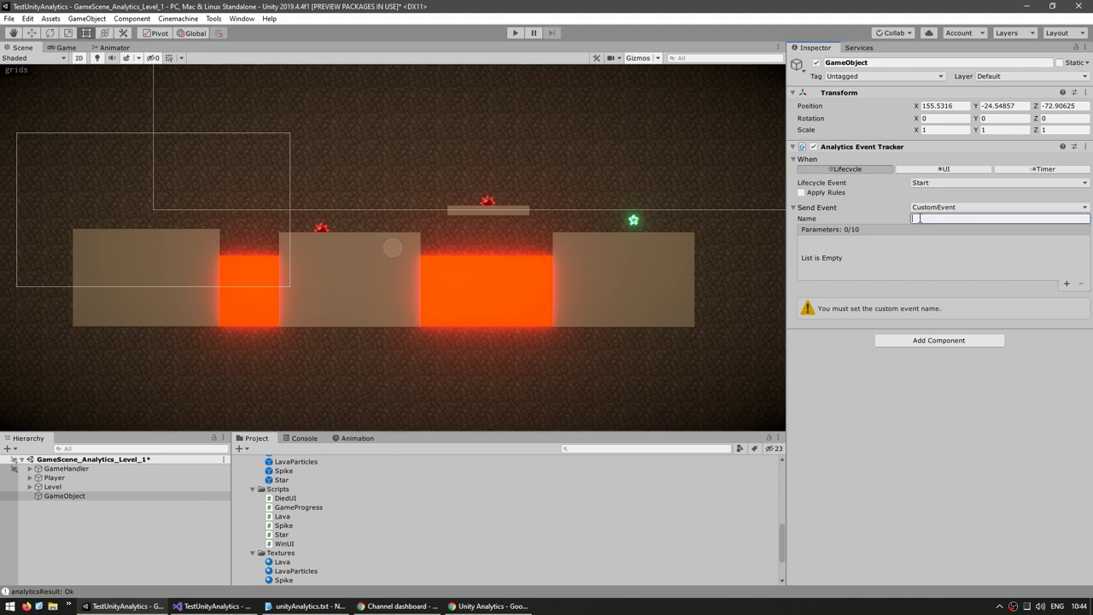
pyautogui.write('LevelWin')
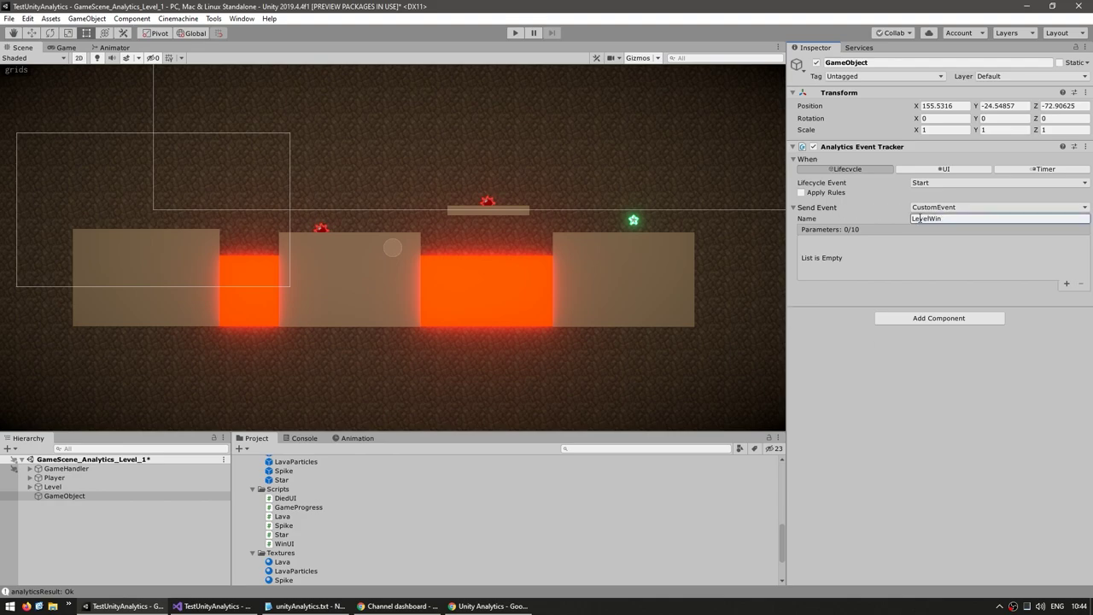
pyautogui.click(1065, 282)
pyautogui.click(871, 245)
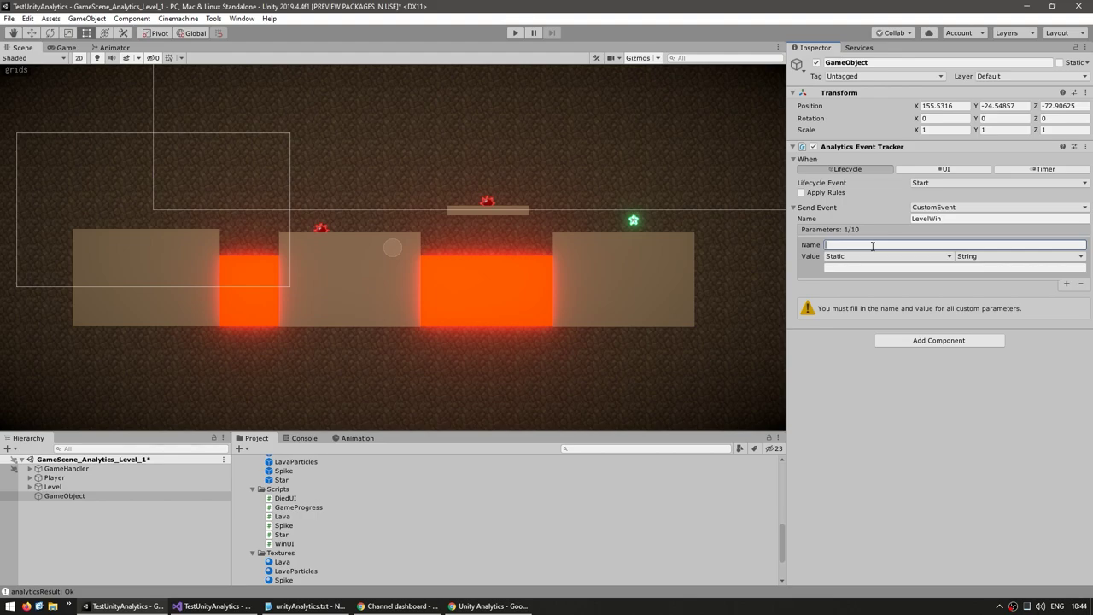
pyautogui.write('Level')
pyautogui.click(844, 268)
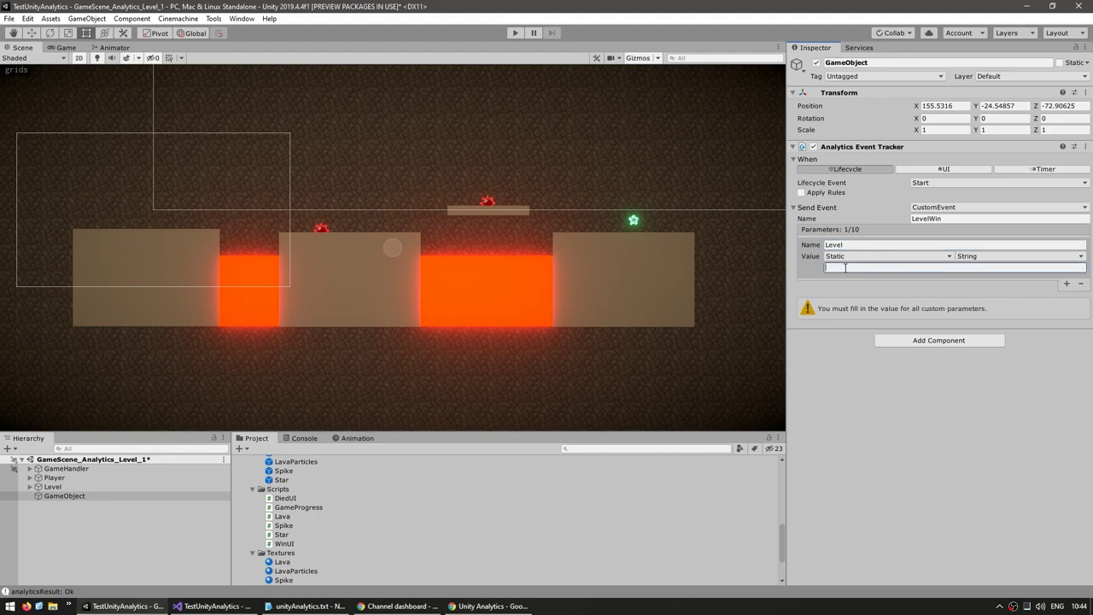
pyautogui.write('1')
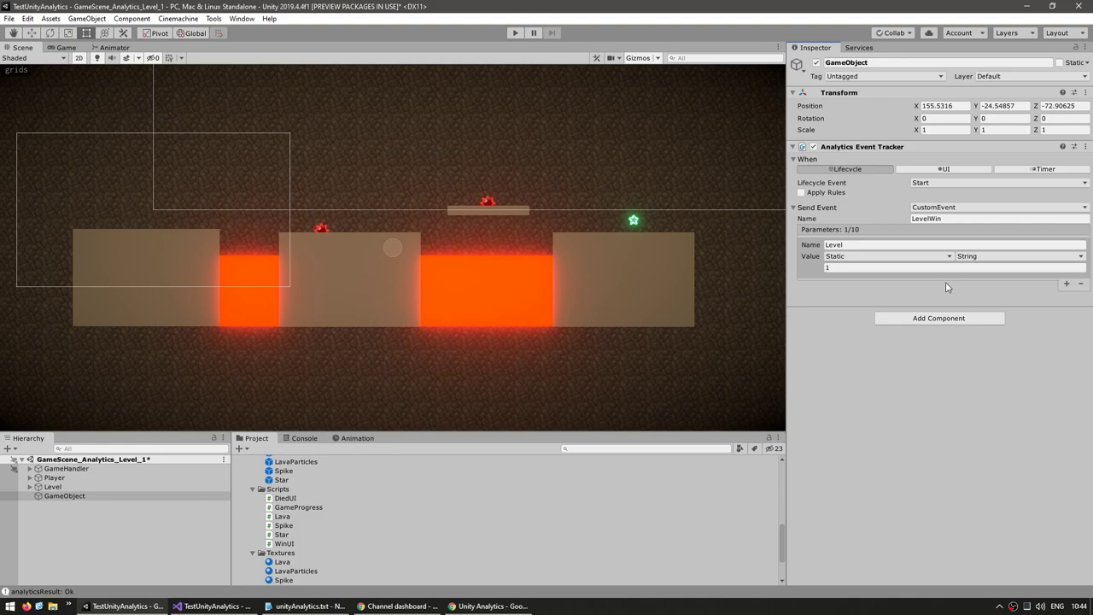
pyautogui.click(954, 221)
pyautogui.hotkey('ctrl', 'z')
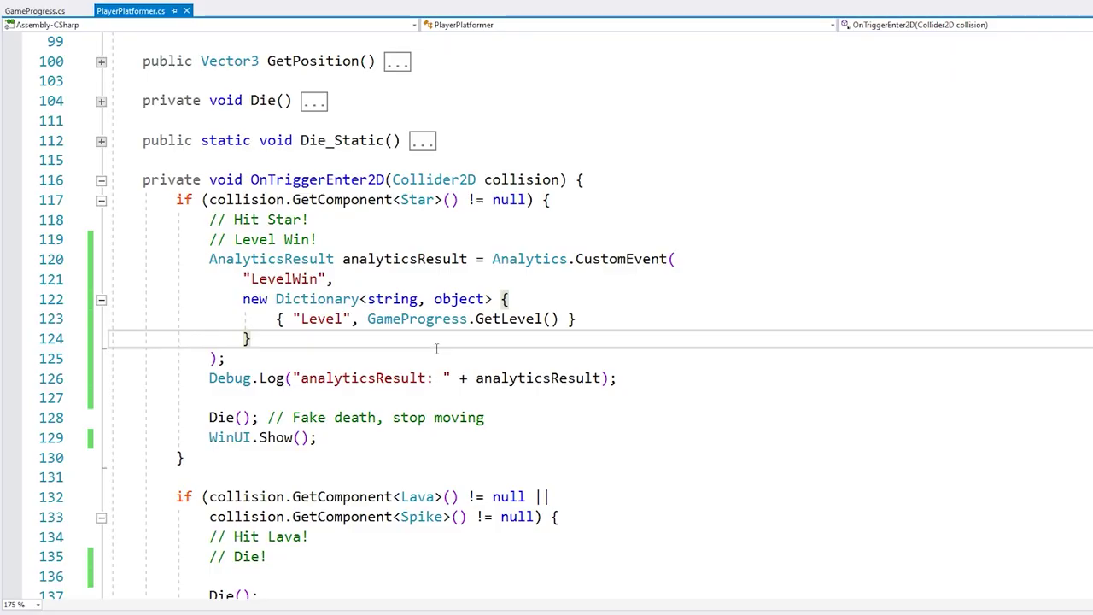
# Review the star-hit win code and the Lava/Spike death branch in PlayerPlatformer.cs
pyautogui.scroll(-1, 673, 350)
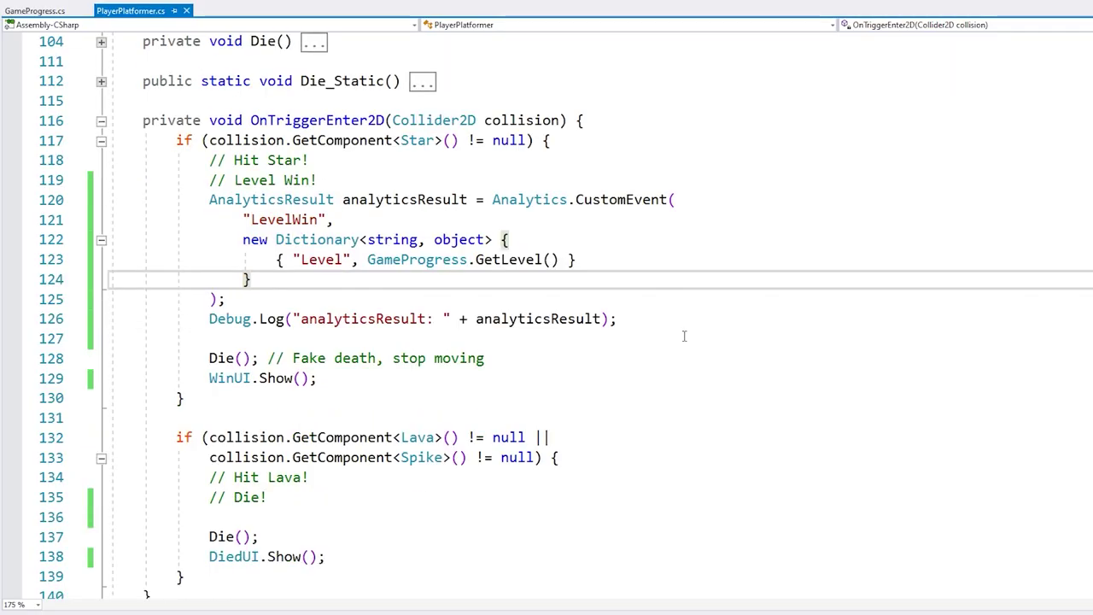
pyautogui.moveTo(589, 121); pyautogui.dragTo(366, 398)
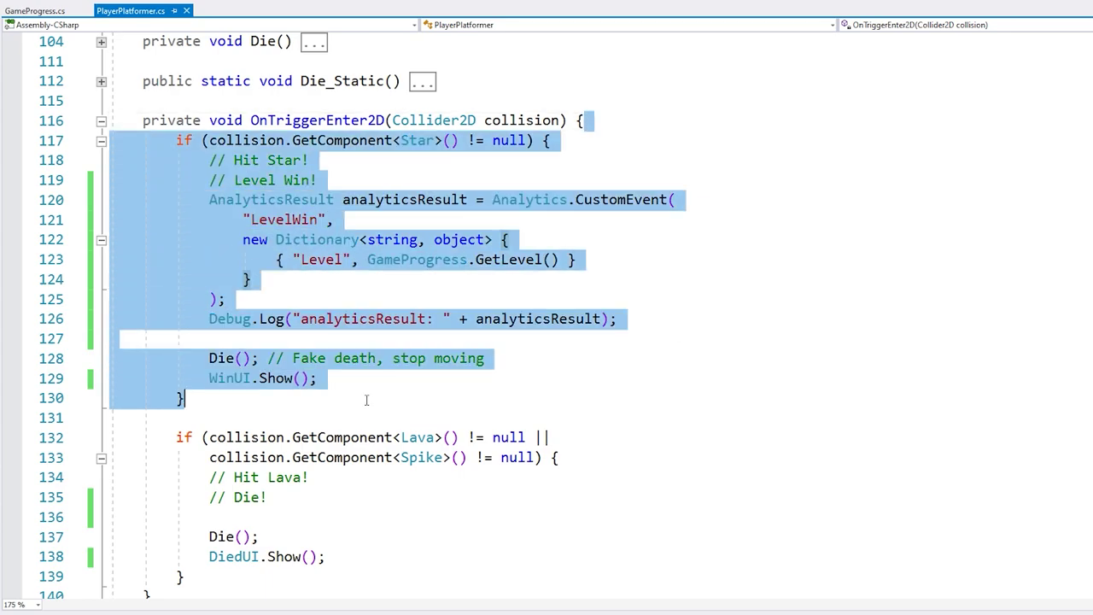
pyautogui.scroll(-3, 463, 429)
pyautogui.click(346, 246)
pyautogui.moveTo(346, 246); pyautogui.dragTo(376, 361)
pyautogui.click(417, 259)
pyautogui.doubleClick(422, 279)
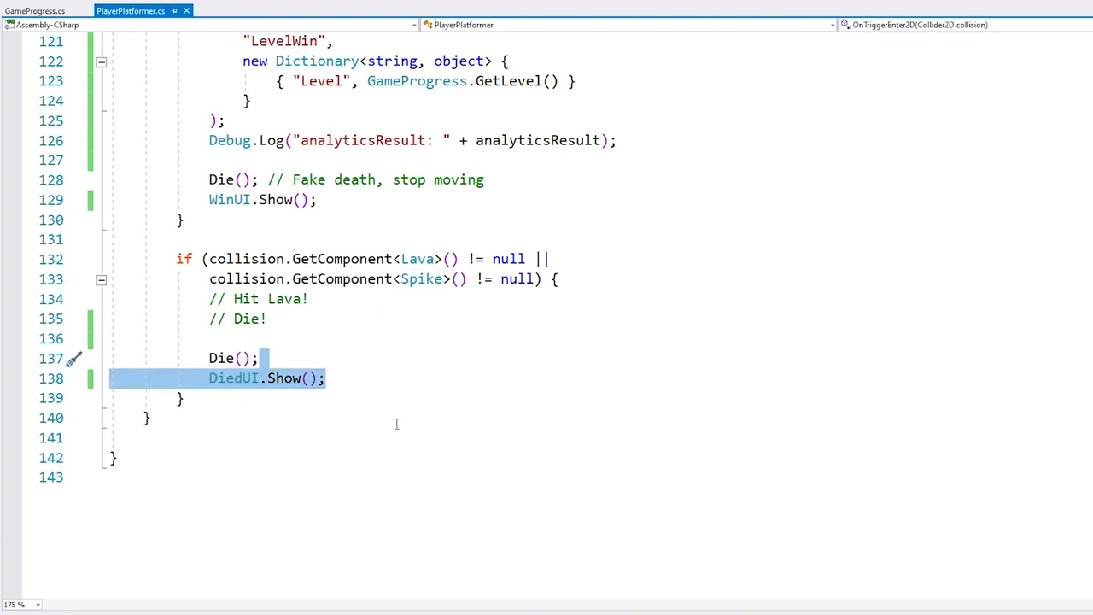
pyautogui.scroll(3, 333, 422)
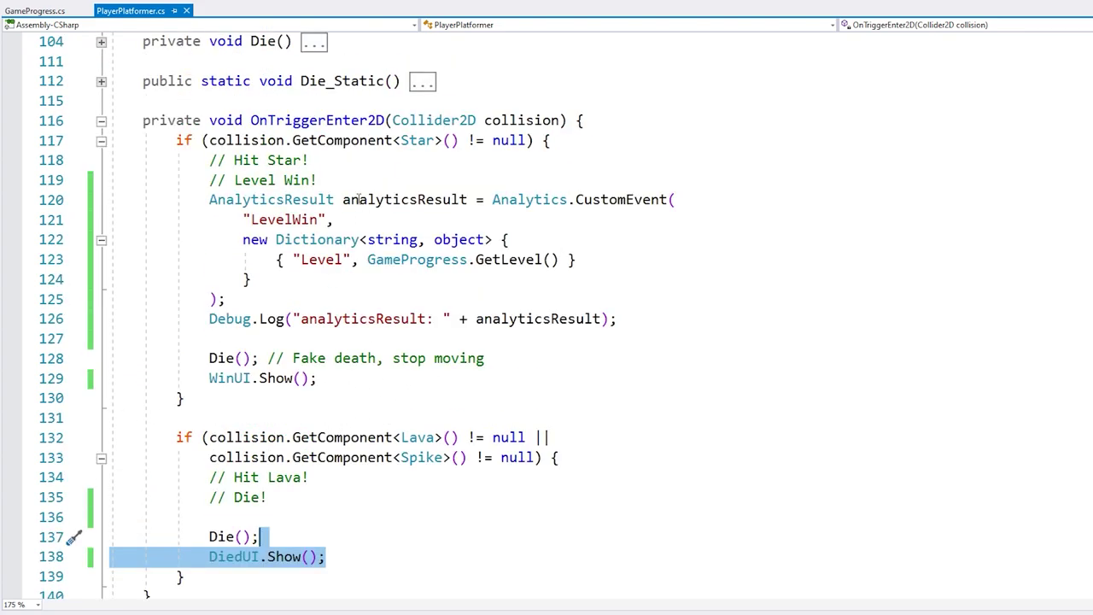
# Copy the LevelWin Analytics.CustomEvent block and paste it under // Die!
pyautogui.moveTo(361, 185); pyautogui.dragTo(629, 319)
pyautogui.hotkey('ctrl', 'c')
pyautogui.click(272, 502)
pyautogui.hotkey('ctrl', 'v')
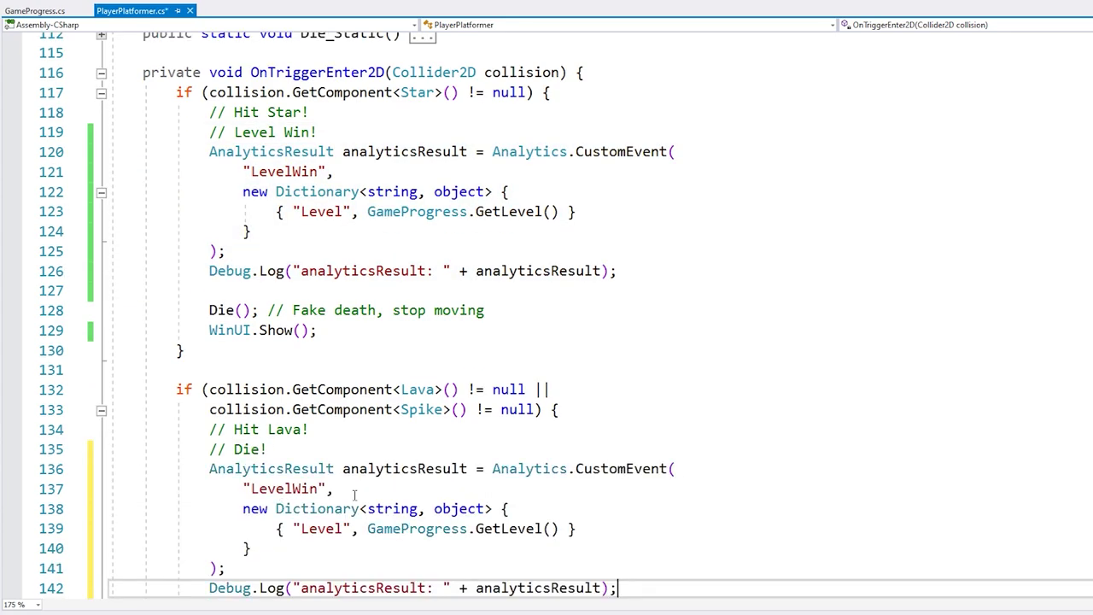
pyautogui.scroll(-3, 420, 313)
# Rename the pasted event string from LevelWin to LevelDied
pyautogui.click(420, 313)
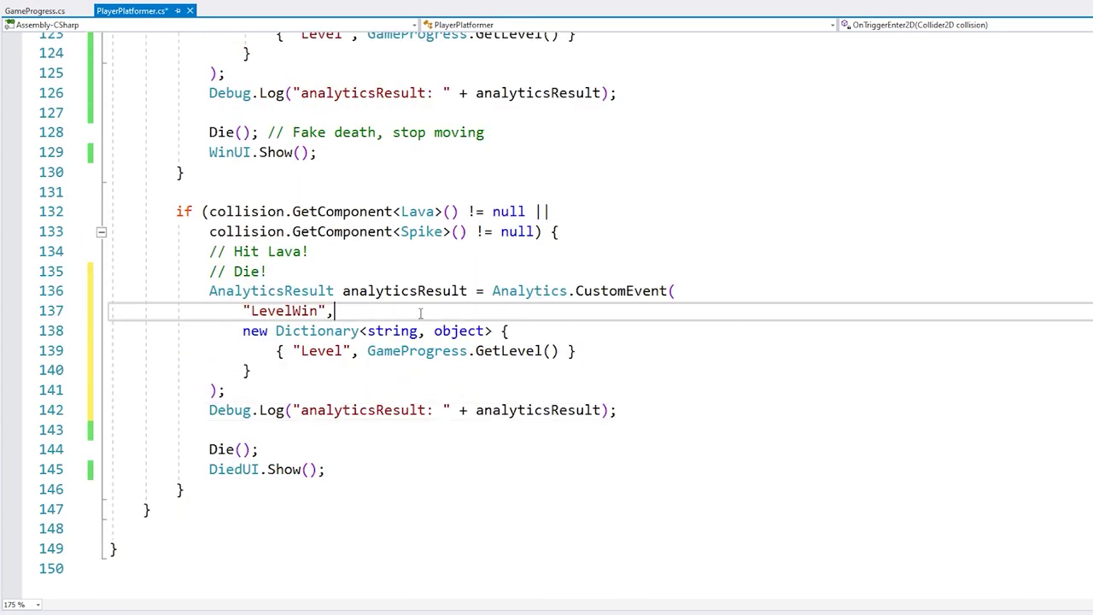
pyautogui.click(294, 311)
pyautogui.hotkey('ctrl', 'shift', 'Right')
pyautogui.write('Died')
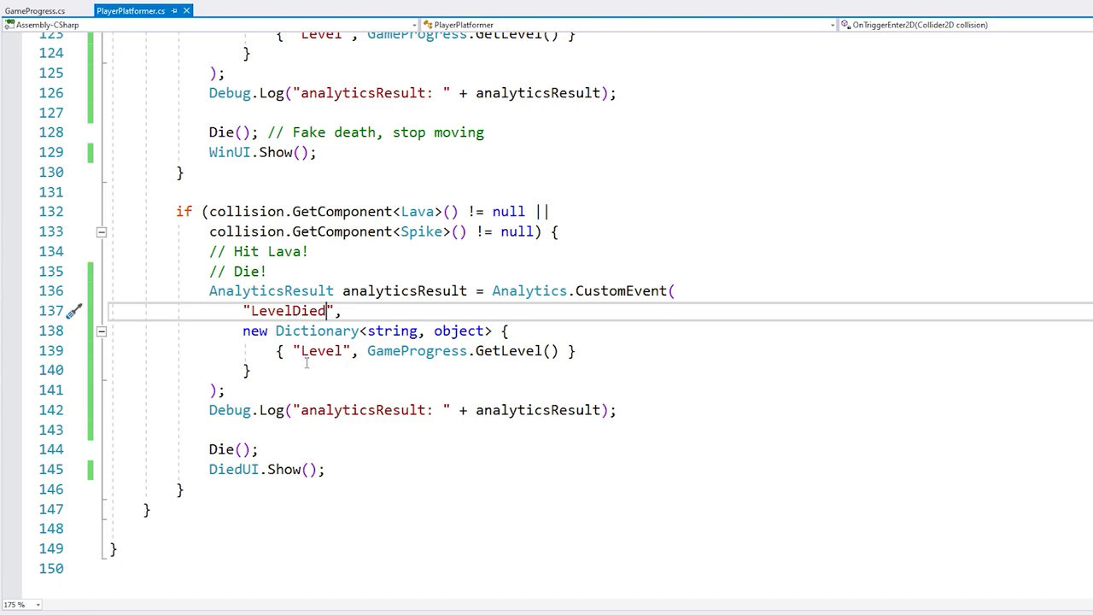
pyautogui.press('End')
pyautogui.keyDown('shift'); pyautogui.click(301, 331); pyautogui.keyUp('shift')
# Inspect the dictionary's Level GetLevel() entry and move to the end of line 139
pyautogui.click(468, 351)
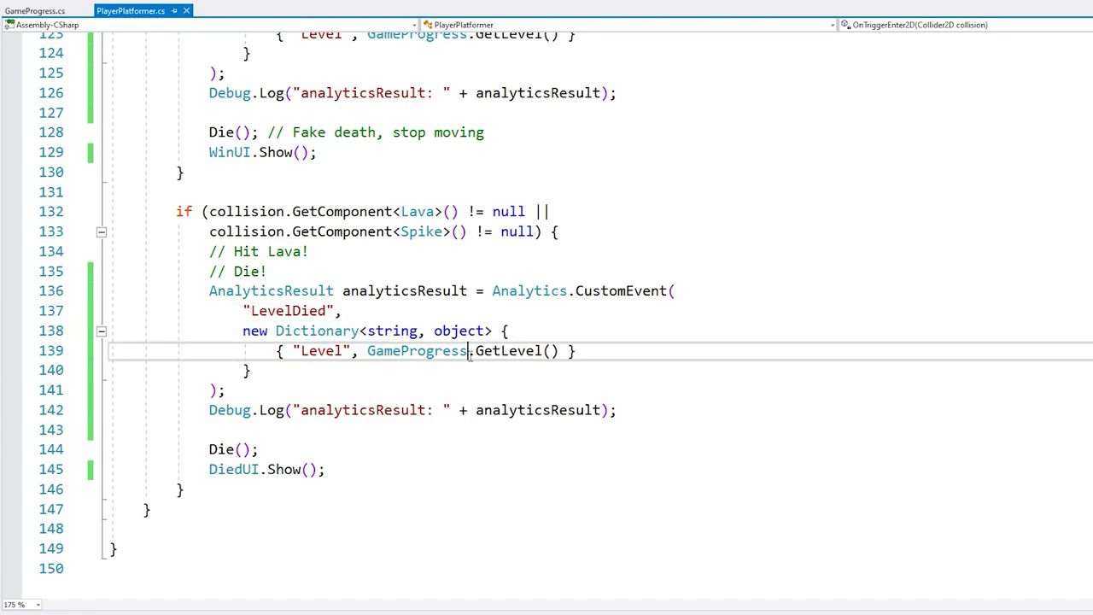
pyautogui.hotkey('ctrl', 'shift', 'Right')
pyautogui.hotkey('ctrl', 'shift', 'Right')
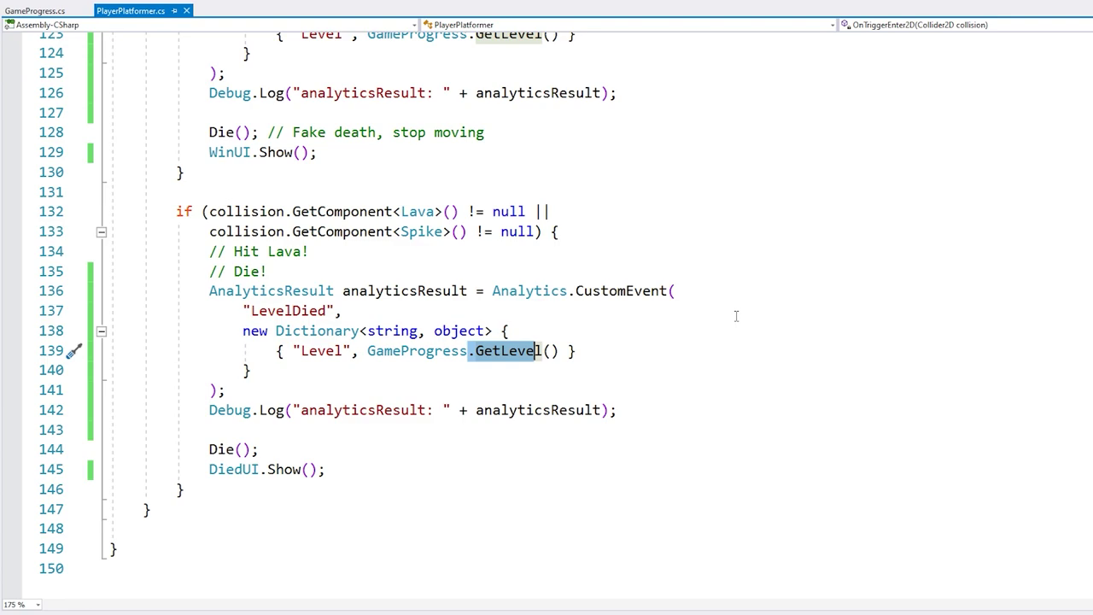
pyautogui.click(320, 350)
pyautogui.moveTo(300, 330); pyautogui.dragTo(510, 350)
pyautogui.click(337, 350)
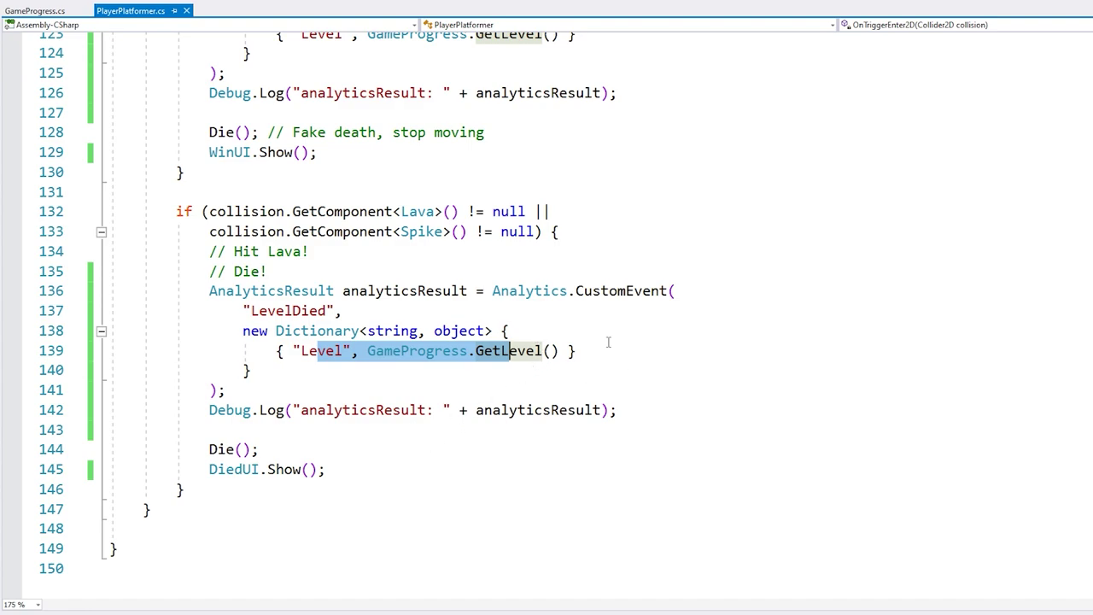
pyautogui.click(559, 350)
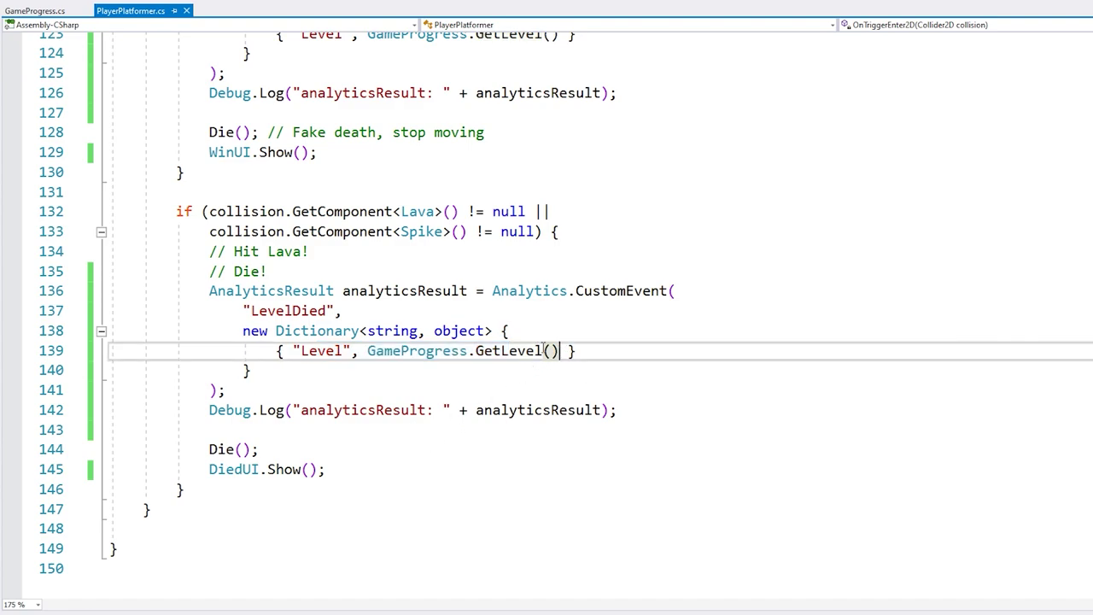
pyautogui.moveTo(268, 310); pyautogui.dragTo(301, 311)
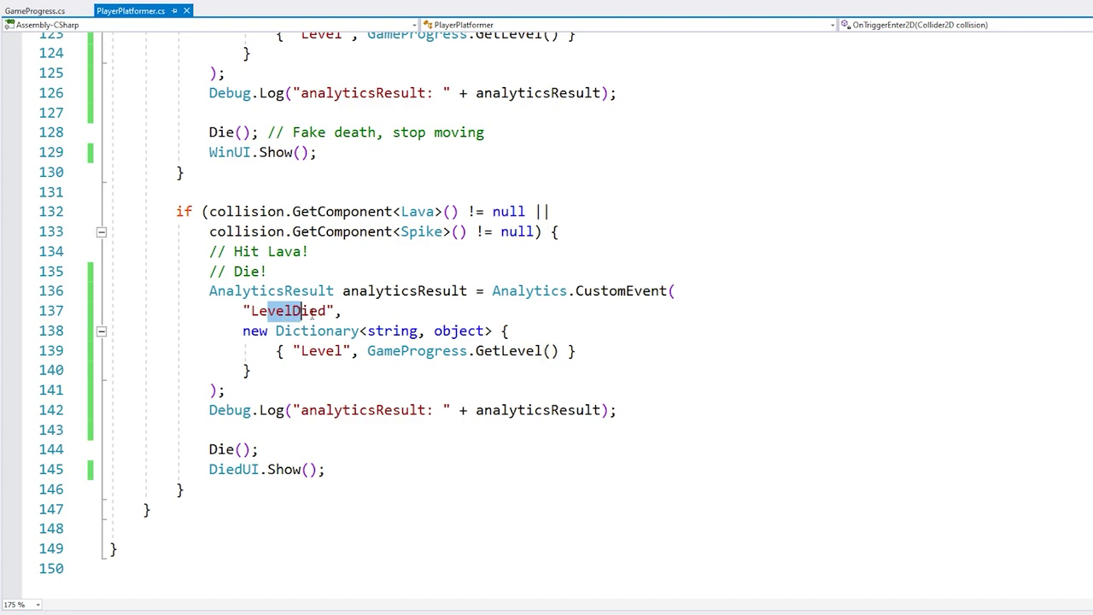
pyautogui.click(559, 350)
pyautogui.press('End')
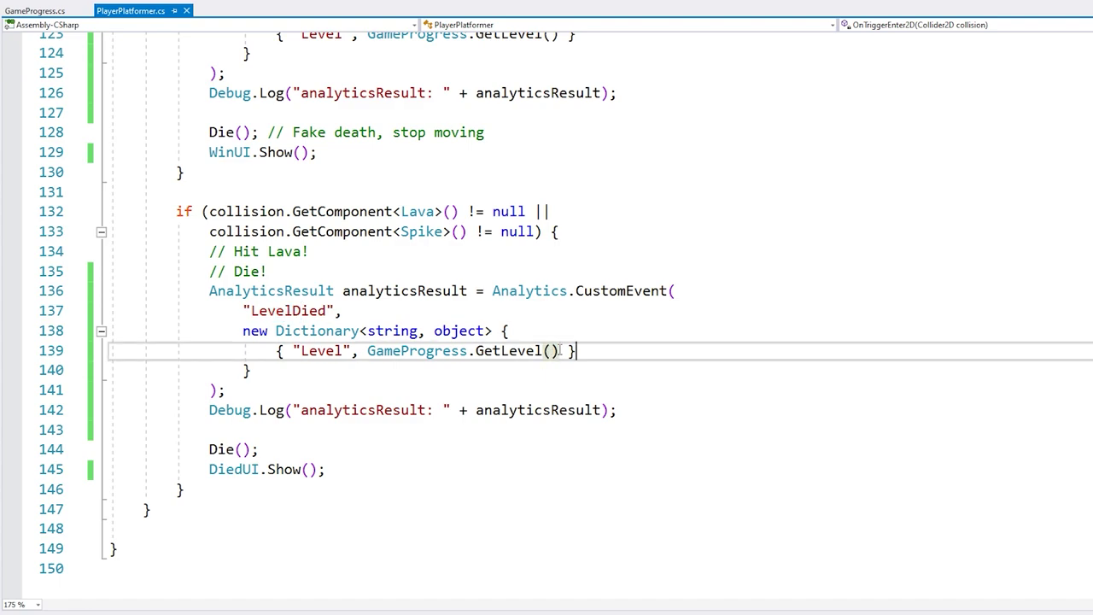
# Start a second dictionary entry with the key "Position" after the Level entry
pyautogui.write(',')
pyautogui.hotkey('shift', 'Up')
pyautogui.press('Down')
pyautogui.press('End')
pyautogui.press('Return')
pyautogui.write('{ "", ')
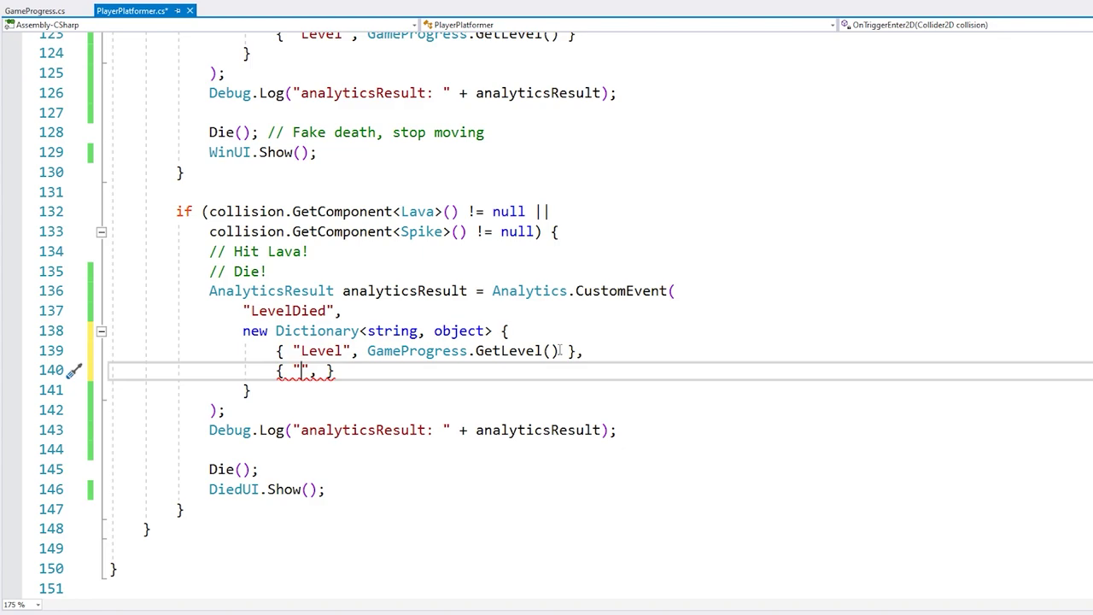
pyautogui.write('Position')
pyautogui.press('Right')
pyautogui.press('Right')
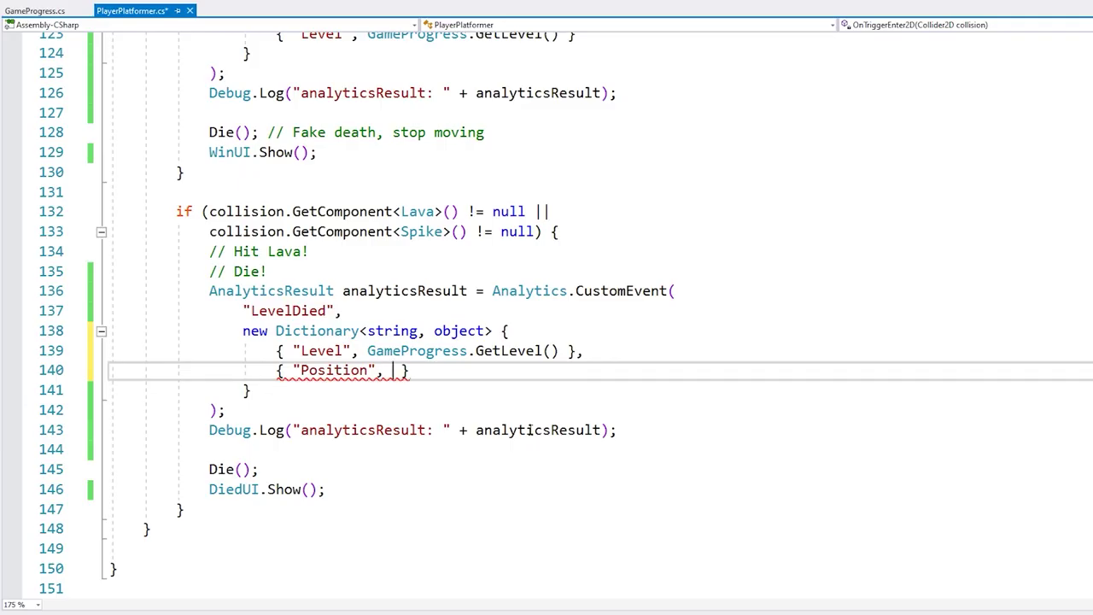
# Set the Position value to Mathf.RoundToInt(transform.position.x / 20f)
pyautogui.write('transform.position ')
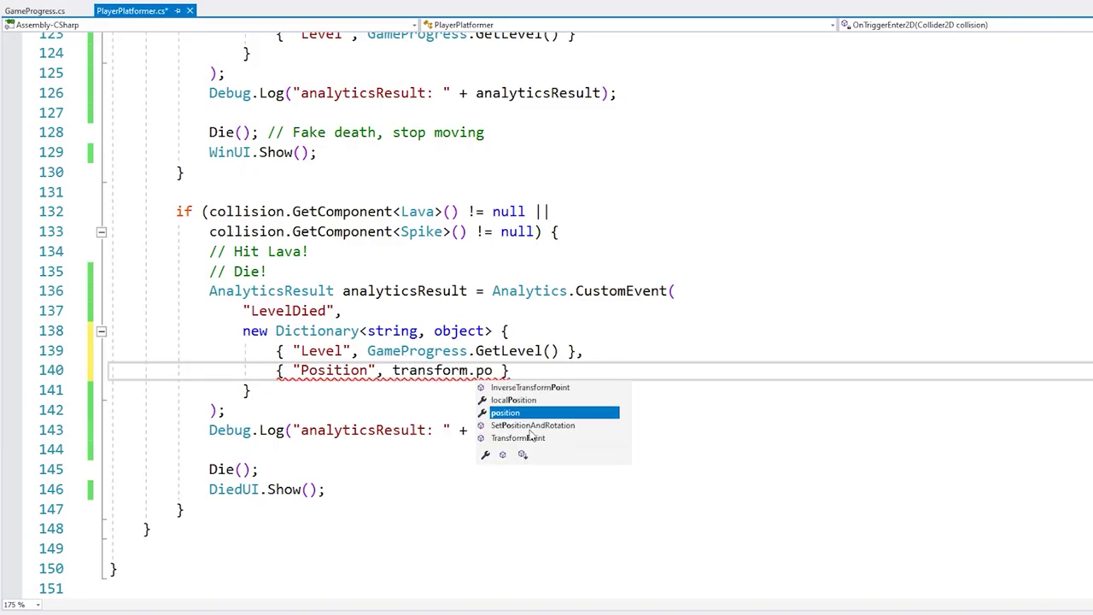
pyautogui.write('/ ')
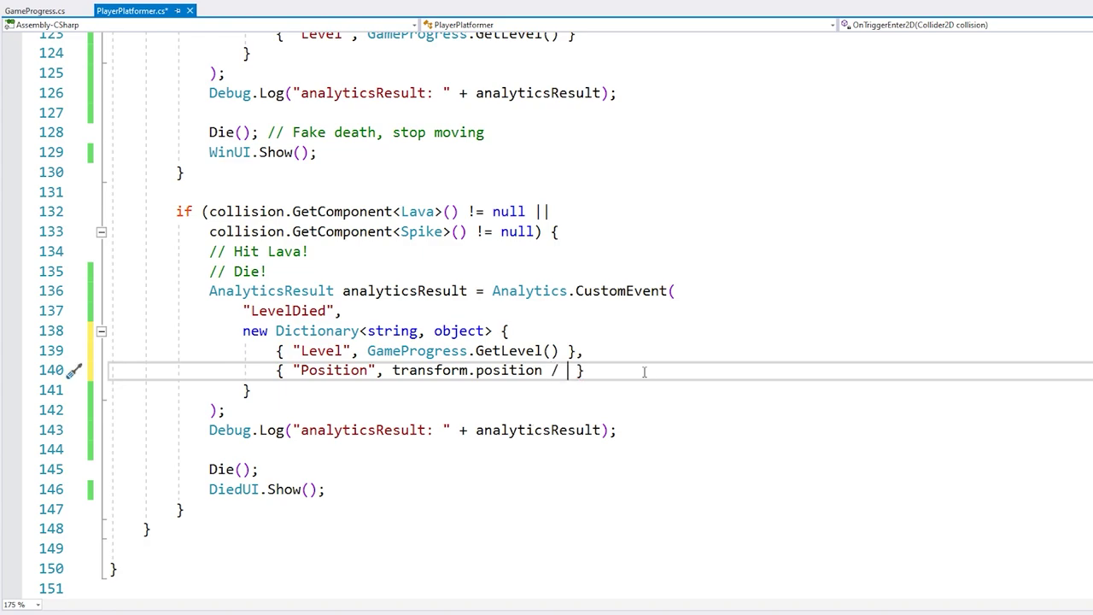
pyautogui.write('20f)')
pyautogui.hotkey('ctrl', 'Left')
pyautogui.hotkey('ctrl', 'Left')
pyautogui.hotkey('ctrl', 'Left')
pyautogui.hotkey('ctrl', 'Left')
pyautogui.hotkey('ctrl', 'Left')
pyautogui.hotkey('ctrl', 'Left')
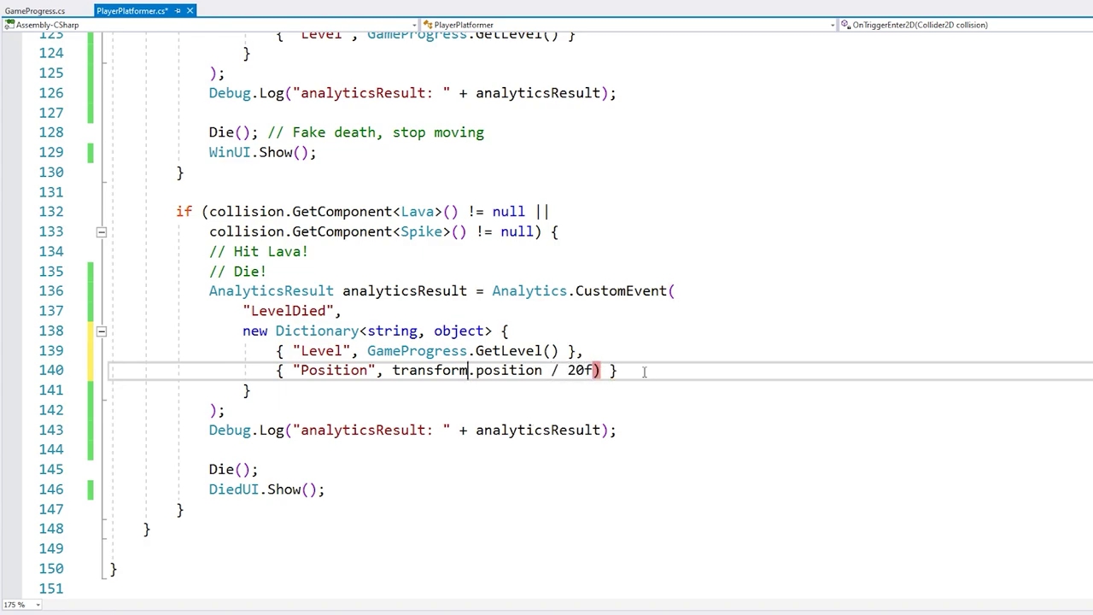
pyautogui.write('Mathf.RoundToInt(')
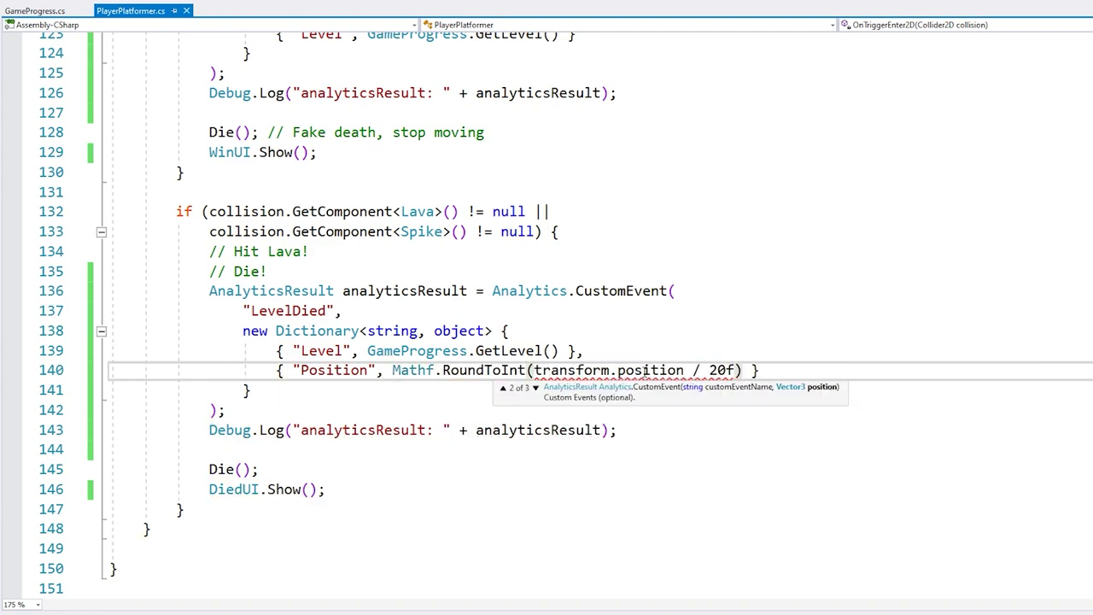
pyautogui.hotkey('ctrl', 'Right')
pyautogui.hotkey('ctrl', 'Right')
pyautogui.hotkey('ctrl', 'Right')
pyautogui.press('Left')
pyautogui.write('.x')
pyautogui.moveTo(822, 376); pyautogui.dragTo(836, 350)
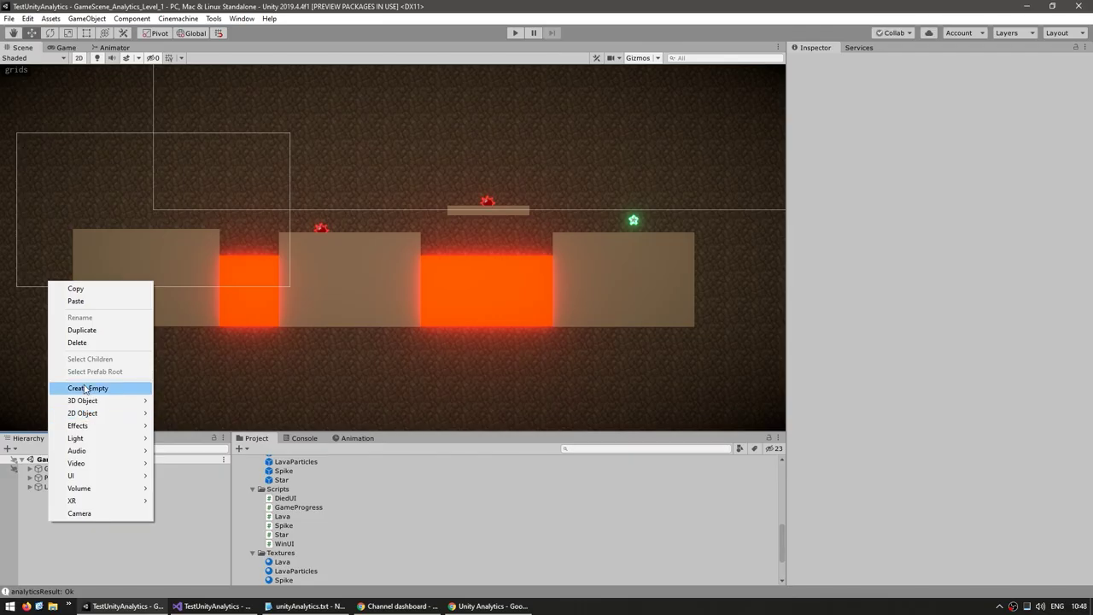
# Create an empty GameObject and drag it left onto the first platform, about X -4.8, Y -11
pyautogui.click(115, 387)
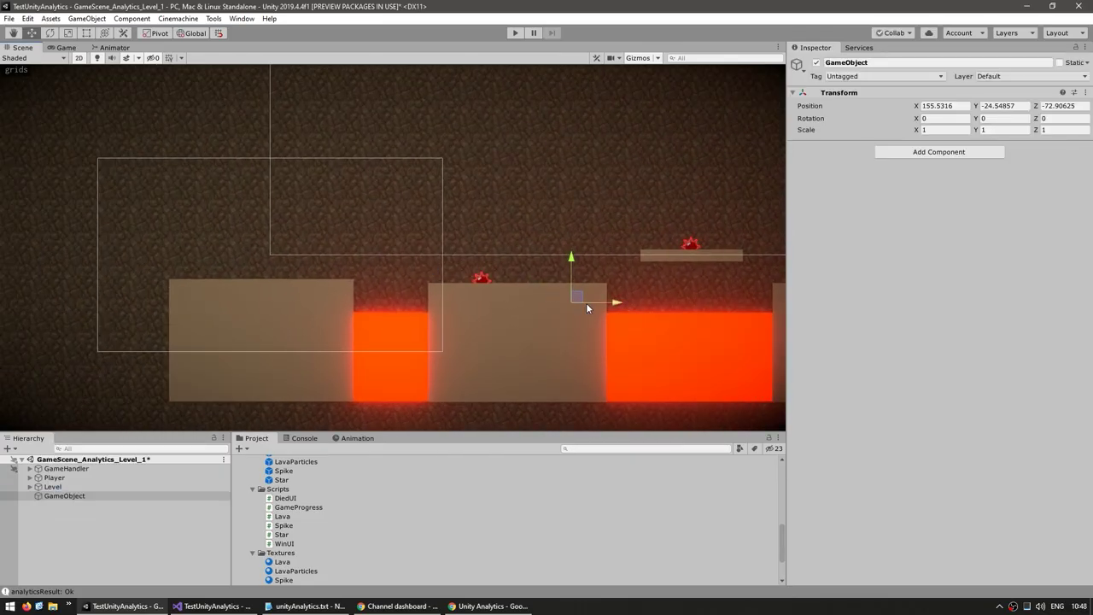
pyautogui.moveTo(577, 297); pyautogui.dragTo(266, 271)
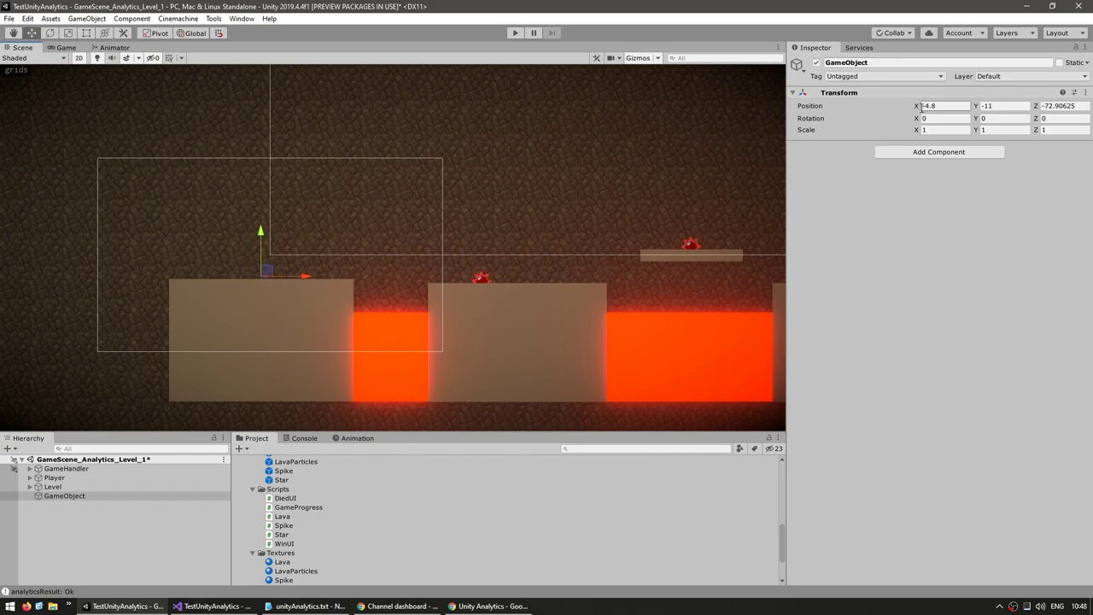
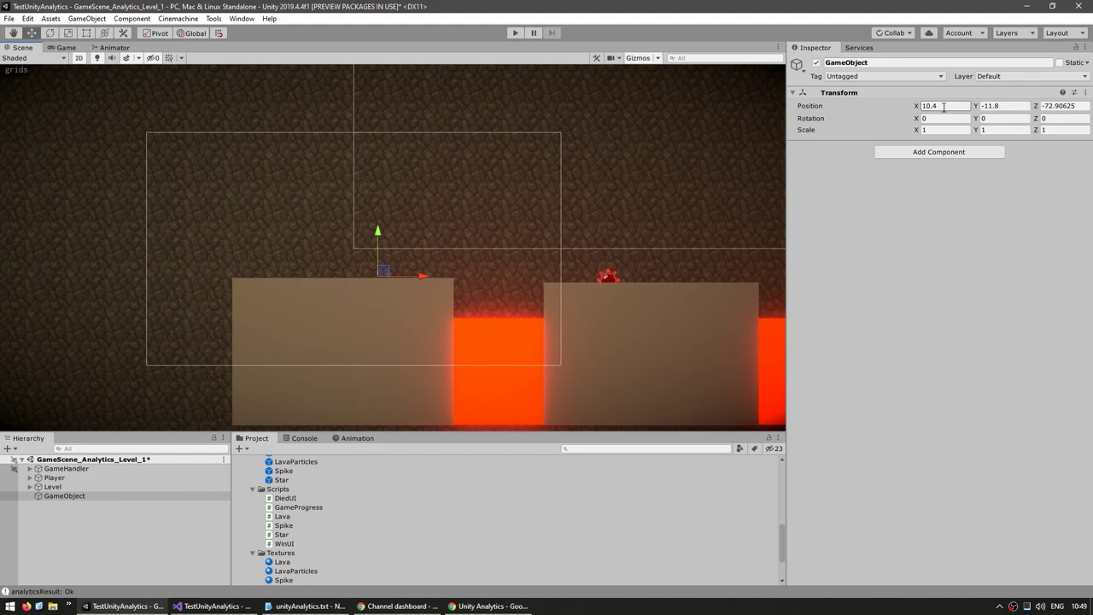
# Move the empty GameObject right toward the lava pit edge and slightly lower
pyautogui.press('Return')
pyautogui.moveTo(412, 275); pyautogui.dragTo(538, 276)
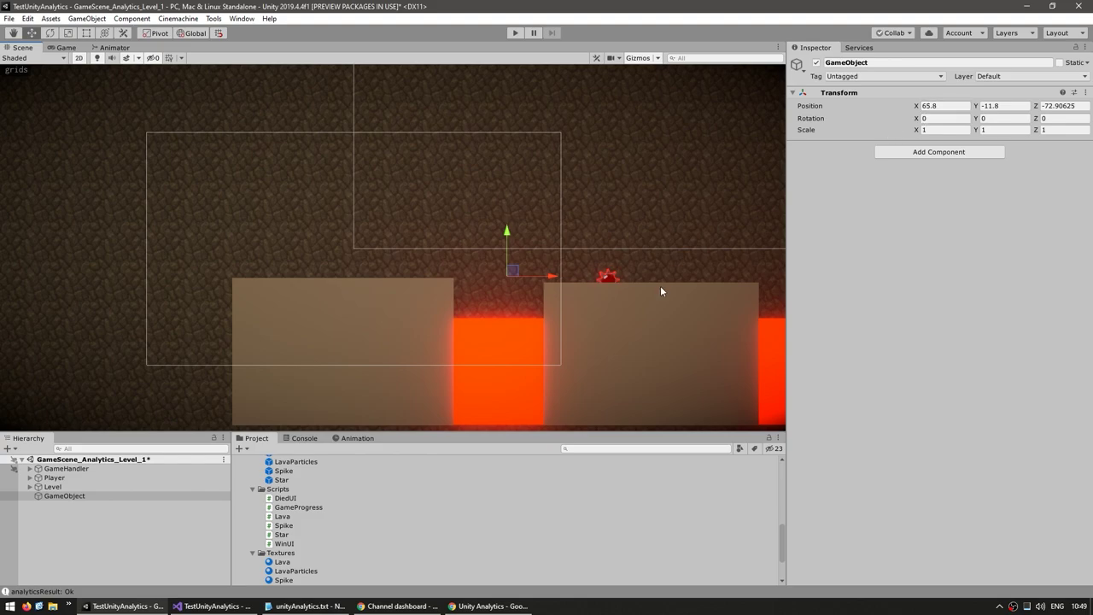
pyautogui.moveTo(506, 232)
pyautogui.mouseDown()
pyautogui.moveTo(503, 274)
pyautogui.moveTo(504, 247)
pyautogui.mouseUp()
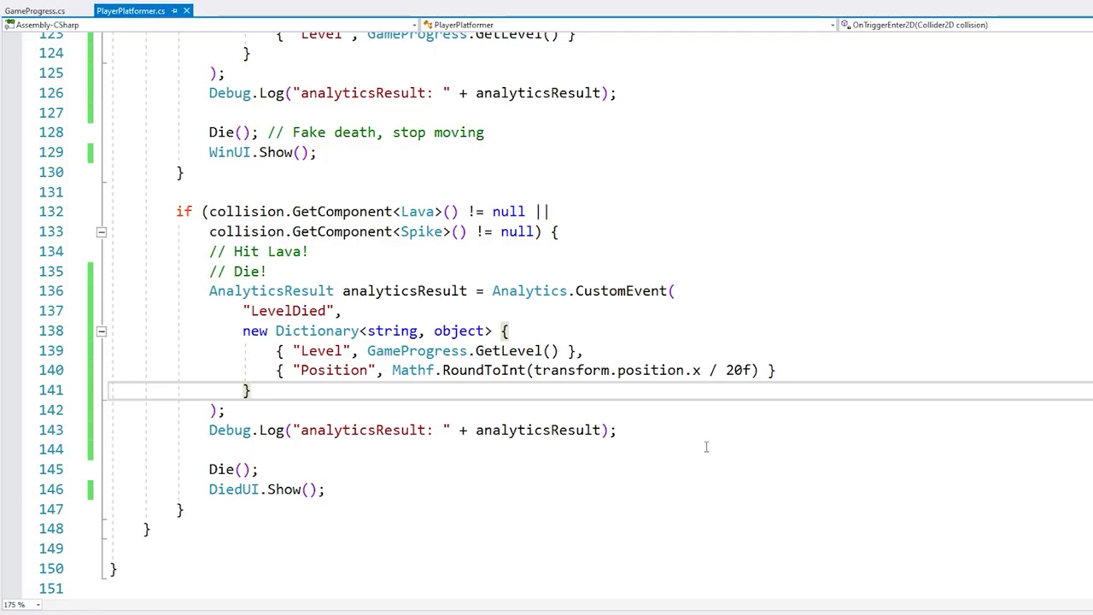
pyautogui.click(702, 290)
pyautogui.doubleClick(320, 310)
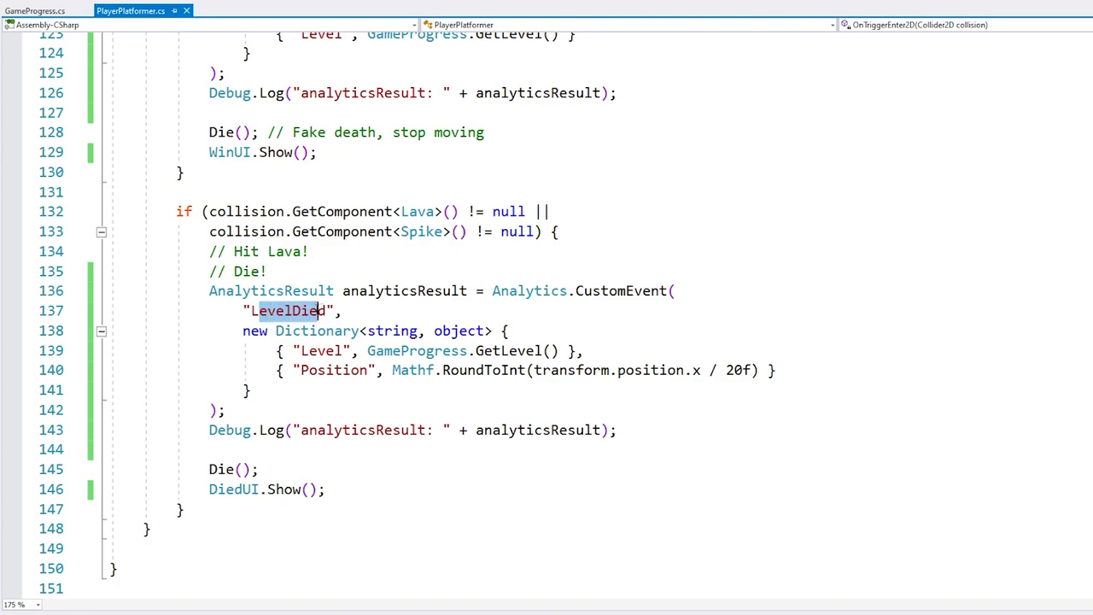
pyautogui.moveTo(300, 350); pyautogui.dragTo(551, 351)
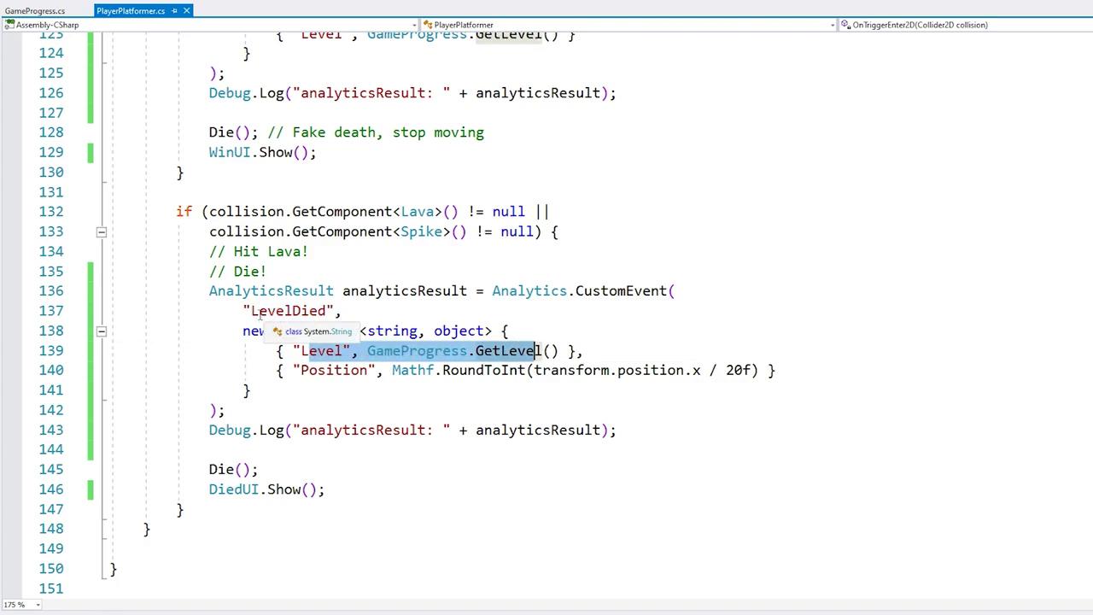
pyautogui.doubleClick(260, 315)
pyautogui.moveTo(318, 370); pyautogui.dragTo(585, 350)
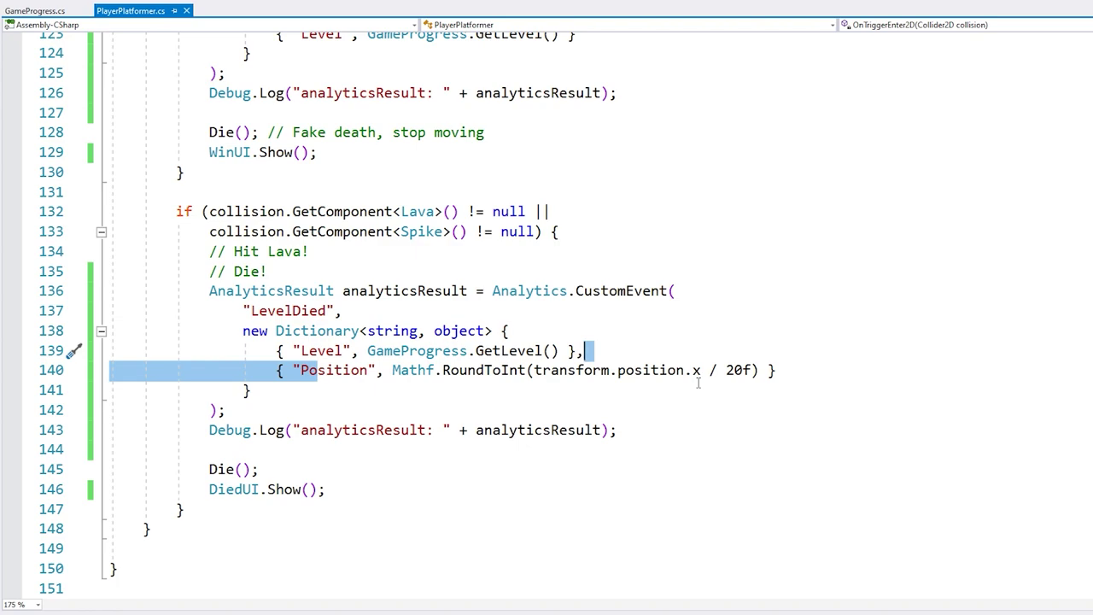
pyautogui.moveTo(367, 429); pyautogui.dragTo(551, 431)
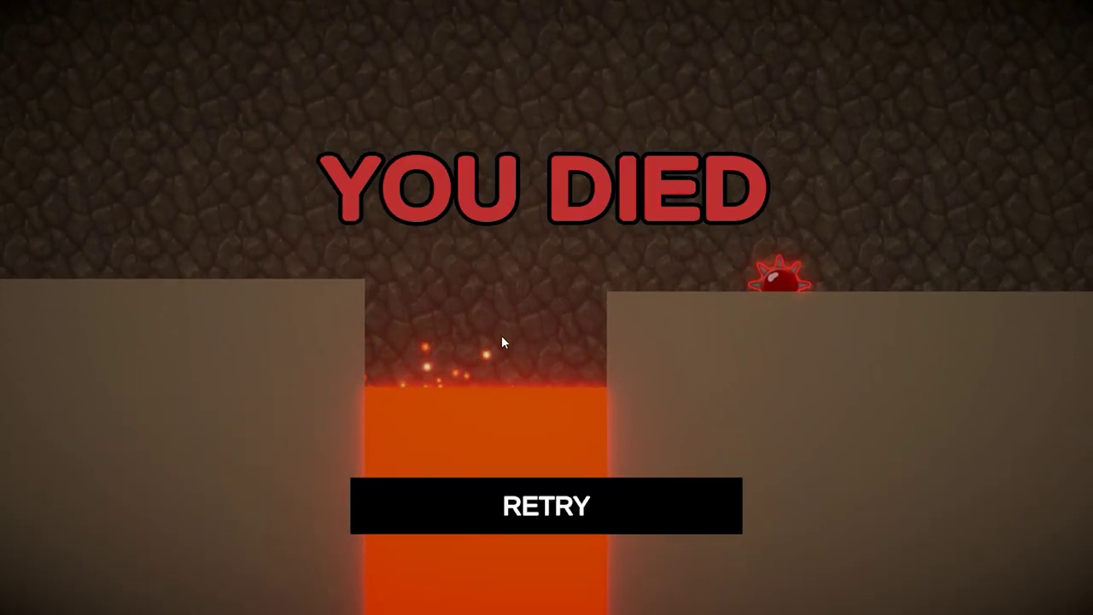
# Confirm in the Console that the lava death logged analyticsResult: Ok, then close the Console
pyautogui.hotkey('ctrl', 'shift', 'c')
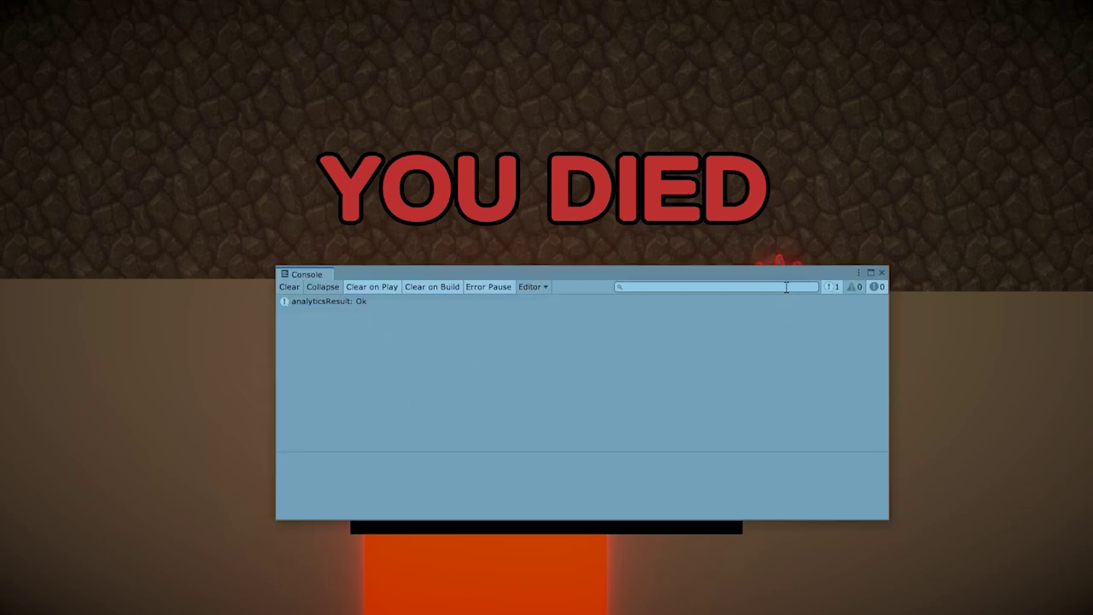
pyautogui.click(881, 273)
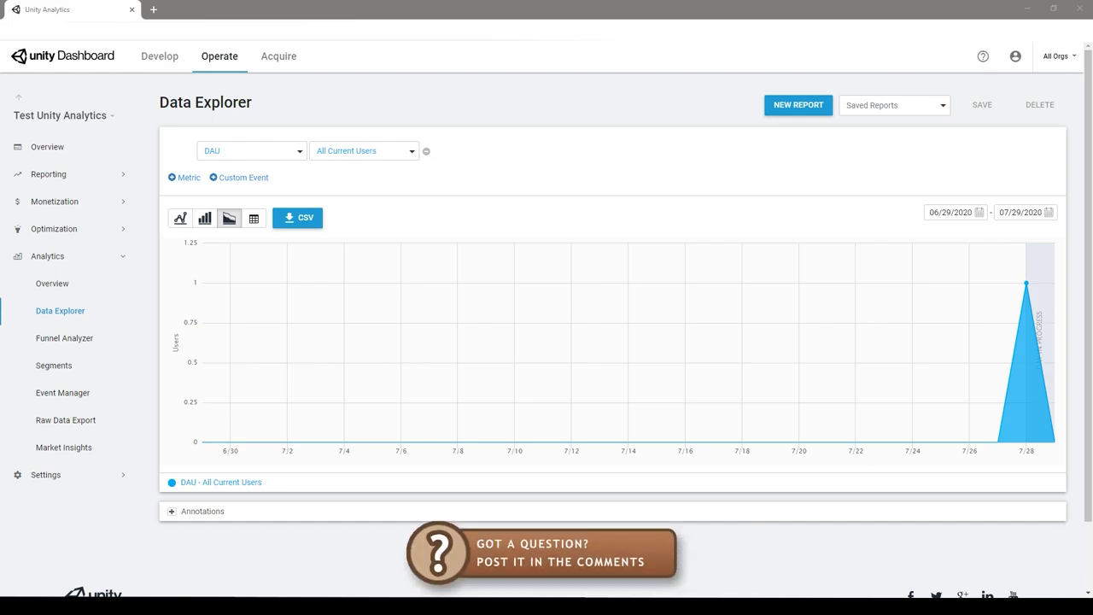
# View the DAU chart for All Current Users from 06/29/2020 to 07/29/2020
pyautogui.moveTo(1027, 290)
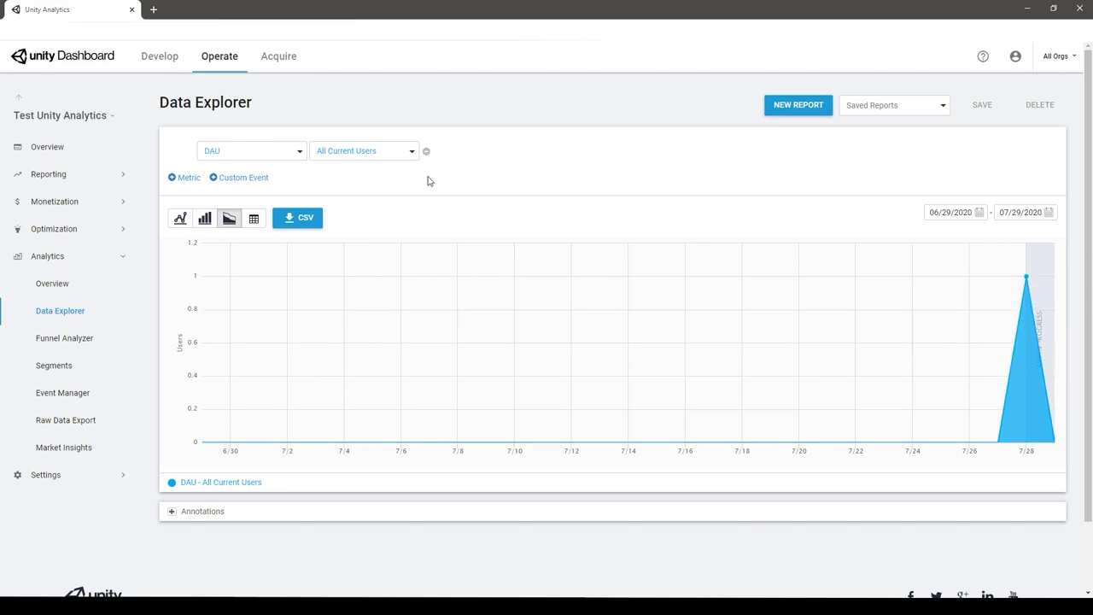
# Open the Event Manager, leaving the LevelWin_1 event name unchanged
pyautogui.click(55, 395)
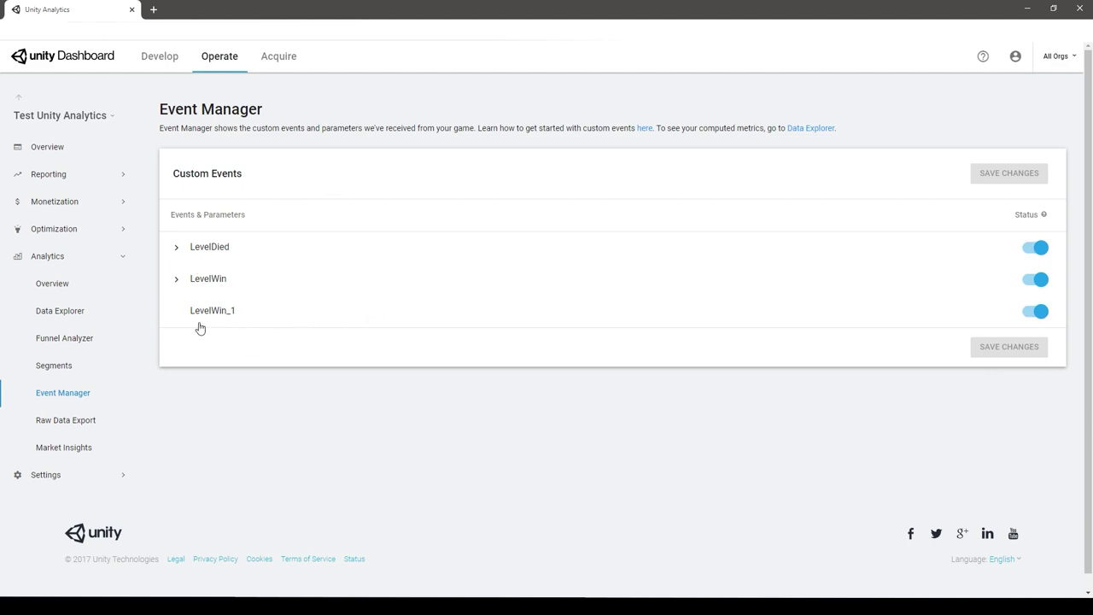
pyautogui.click(254, 316)
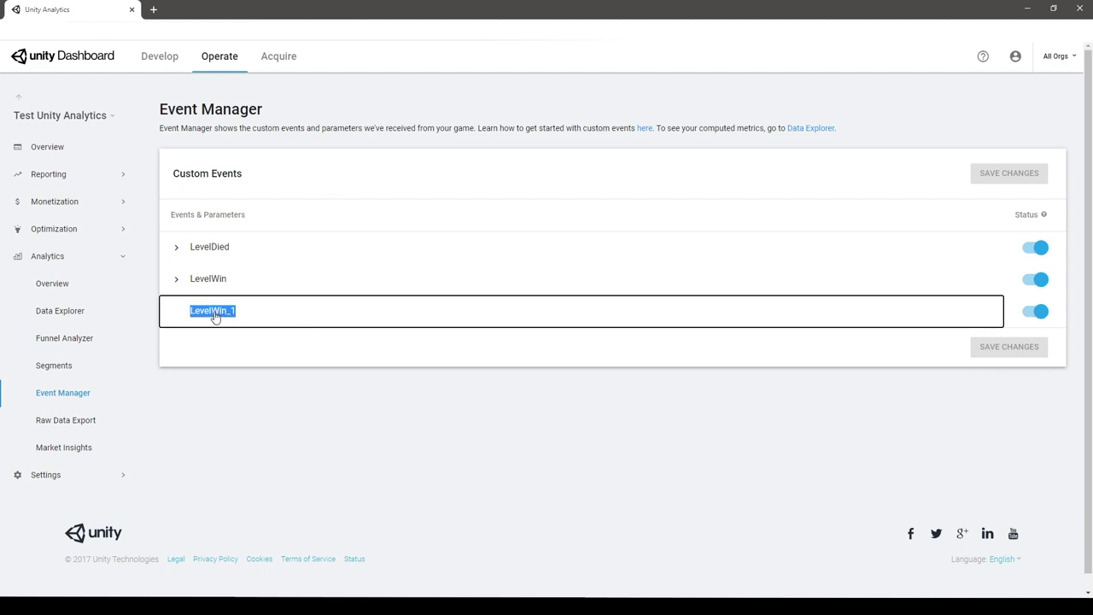
pyautogui.click(167, 313)
pyautogui.click(254, 340)
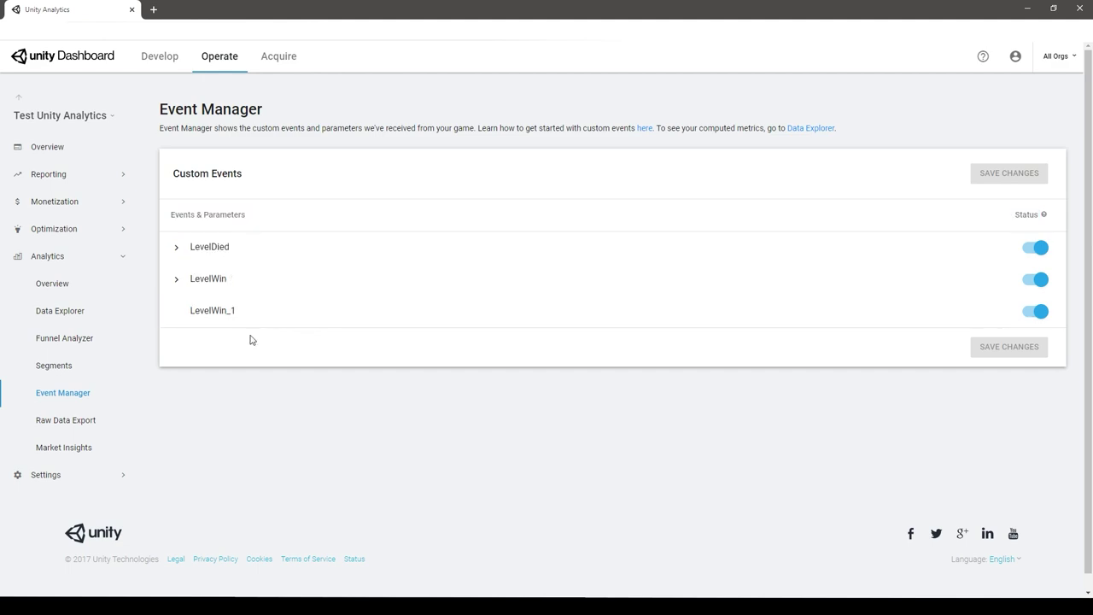
# Expand LevelWin and LevelDied to review their level and position values, then collapse them
pyautogui.click(215, 280)
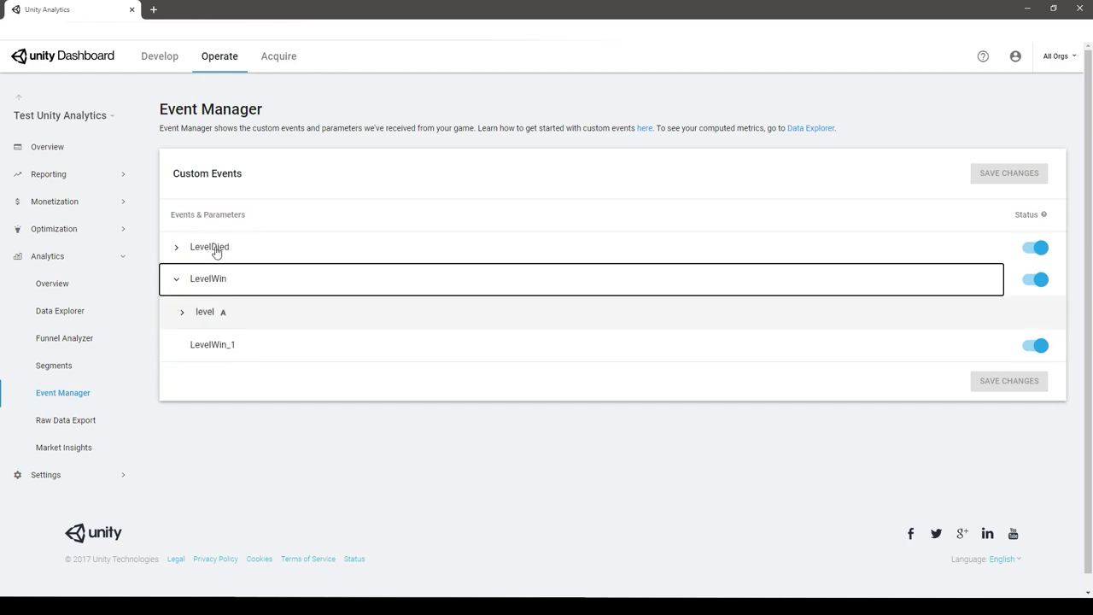
pyautogui.click(216, 249)
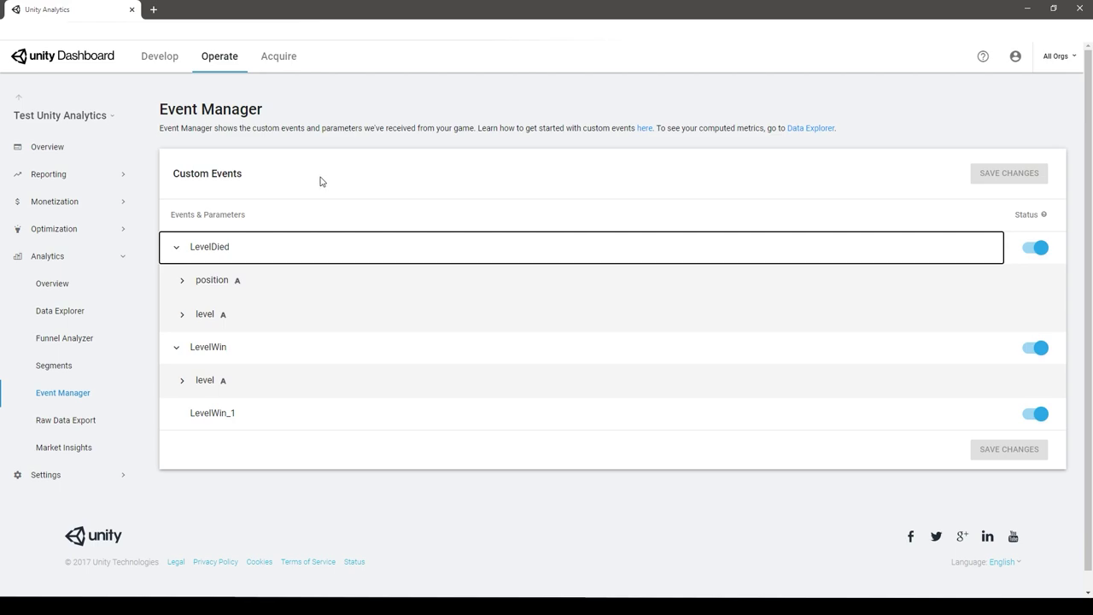
pyautogui.click(204, 381)
pyautogui.click(193, 321)
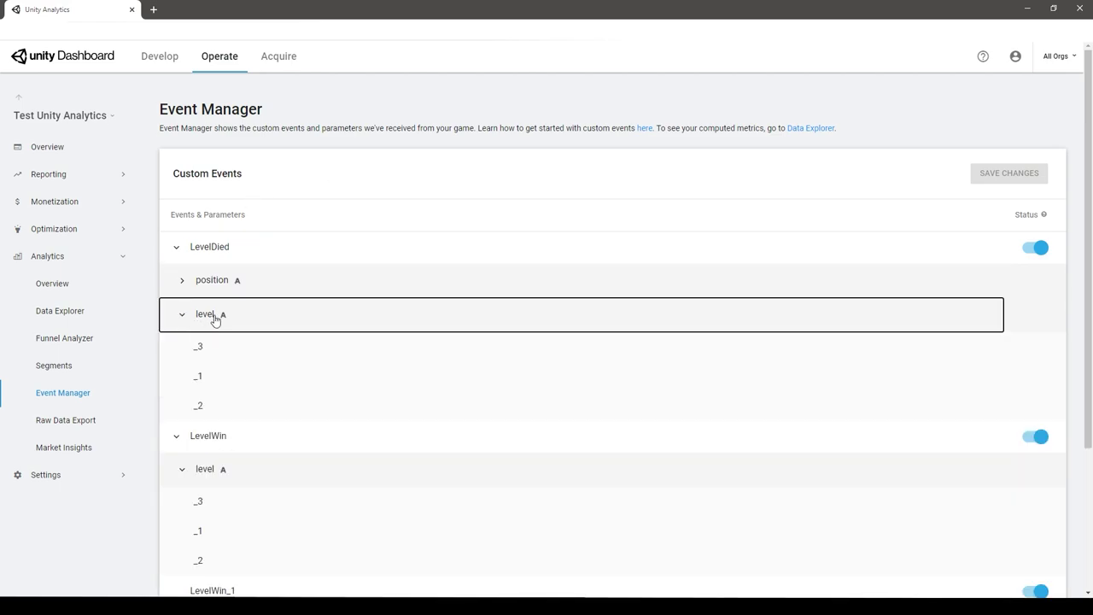
pyautogui.click(215, 318)
pyautogui.click(215, 287)
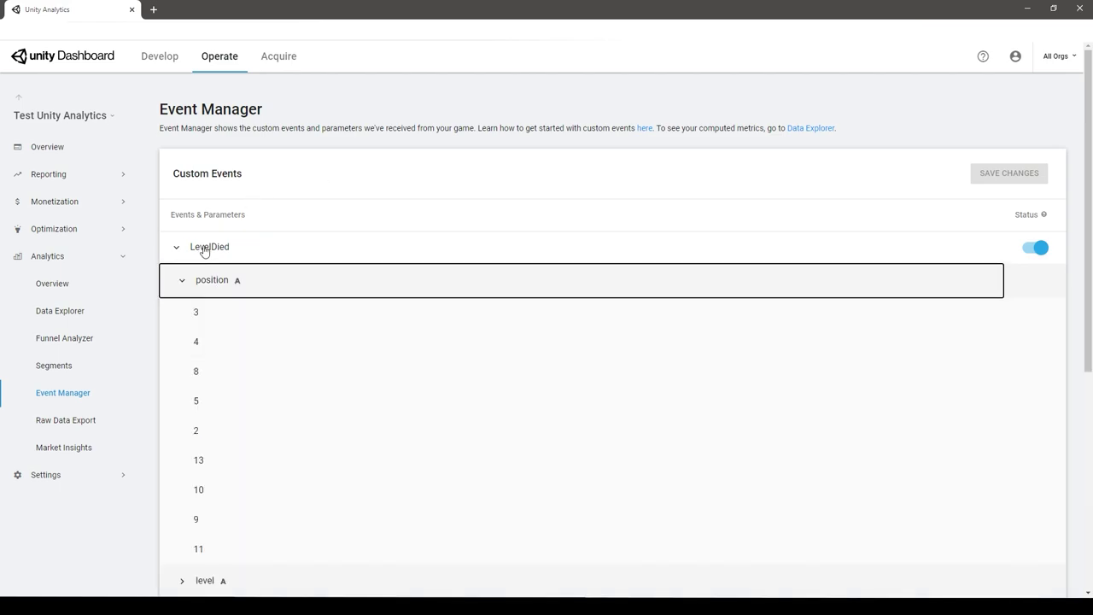
pyautogui.click(202, 248)
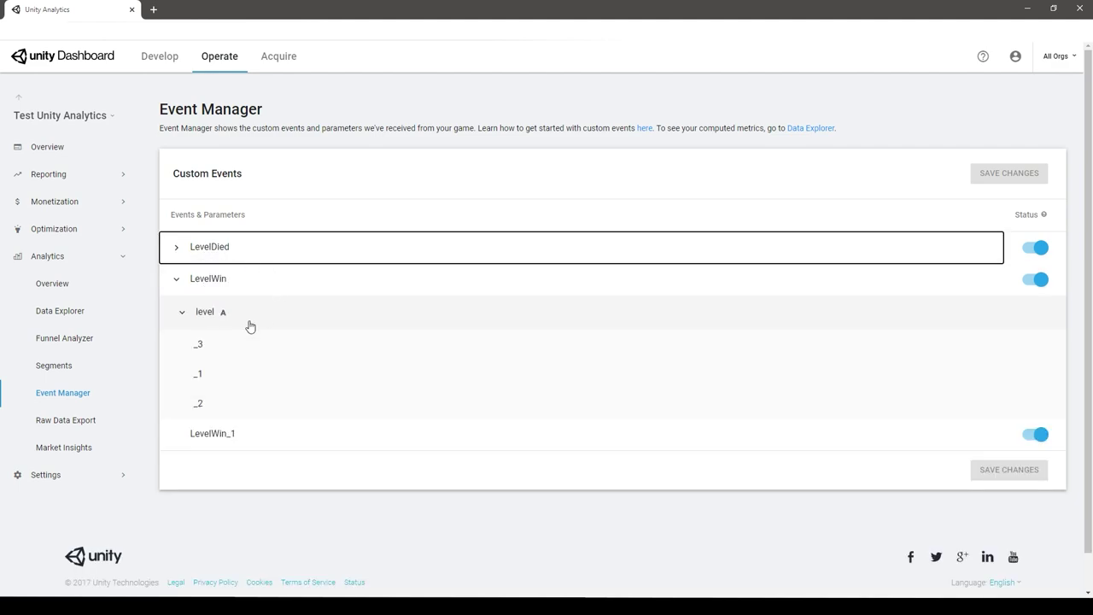
pyautogui.click(210, 282)
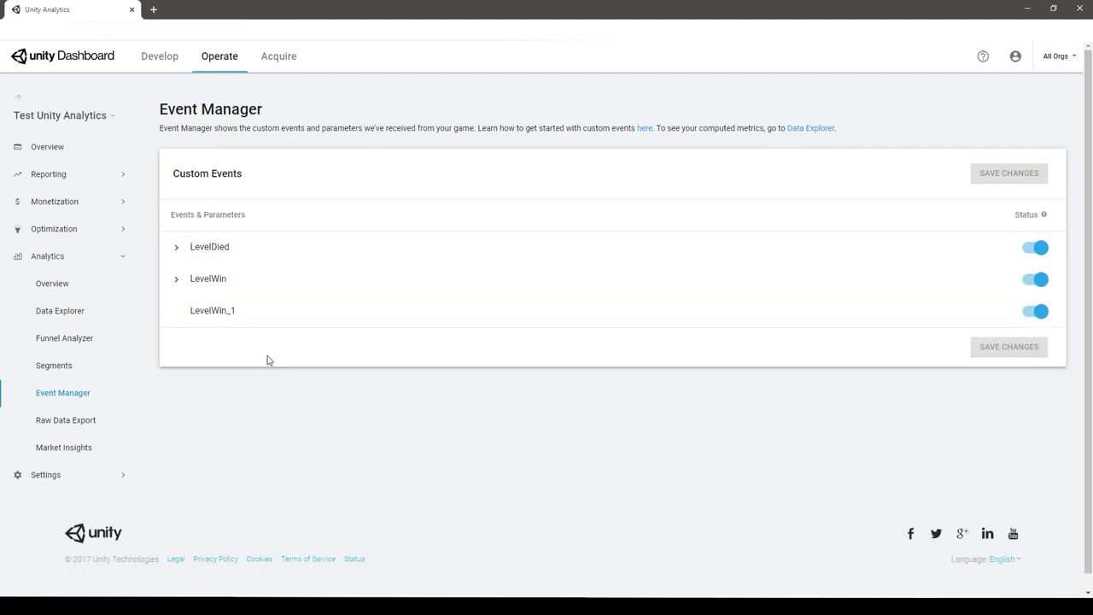
# In Data Explorer, chart the LevelDied custom event broken down by level
pyautogui.click(49, 317)
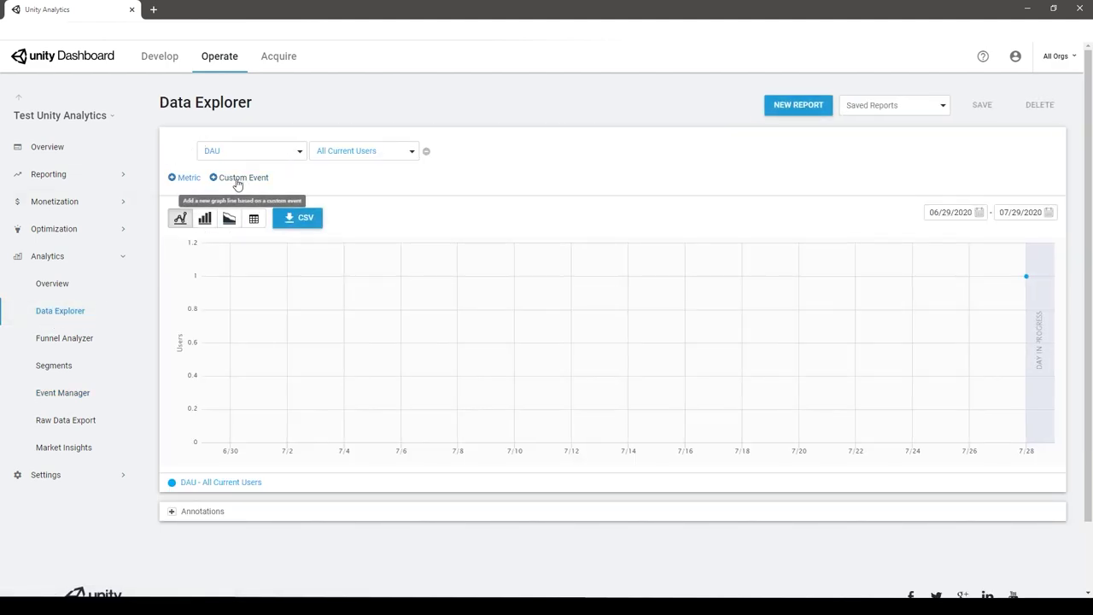
pyautogui.click(238, 185)
pyautogui.click(299, 176)
pyautogui.click(178, 177)
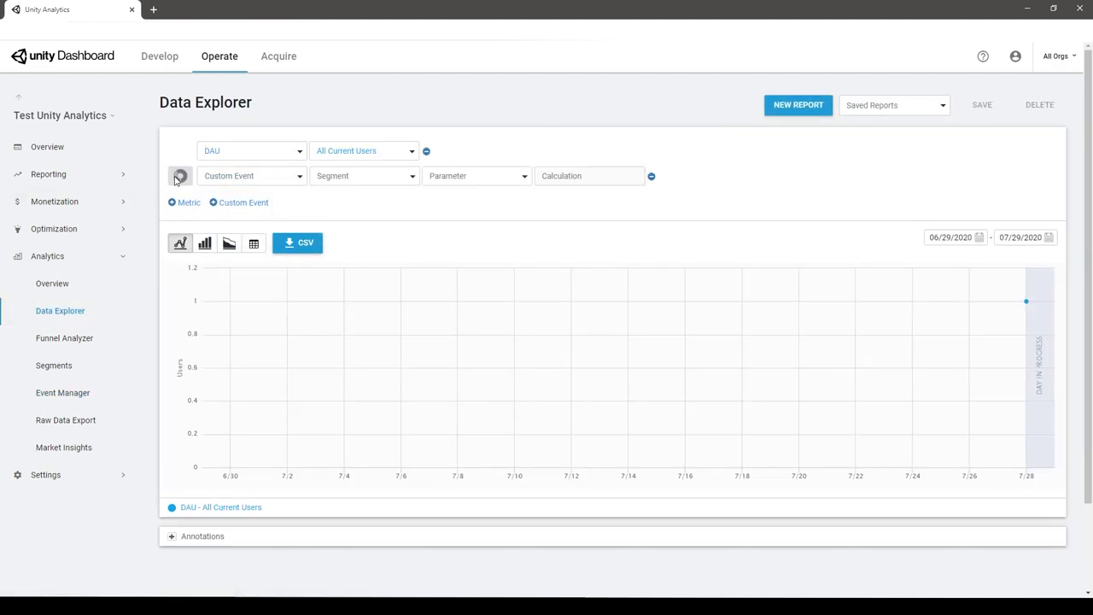
pyautogui.click(298, 176)
pyautogui.click(223, 198)
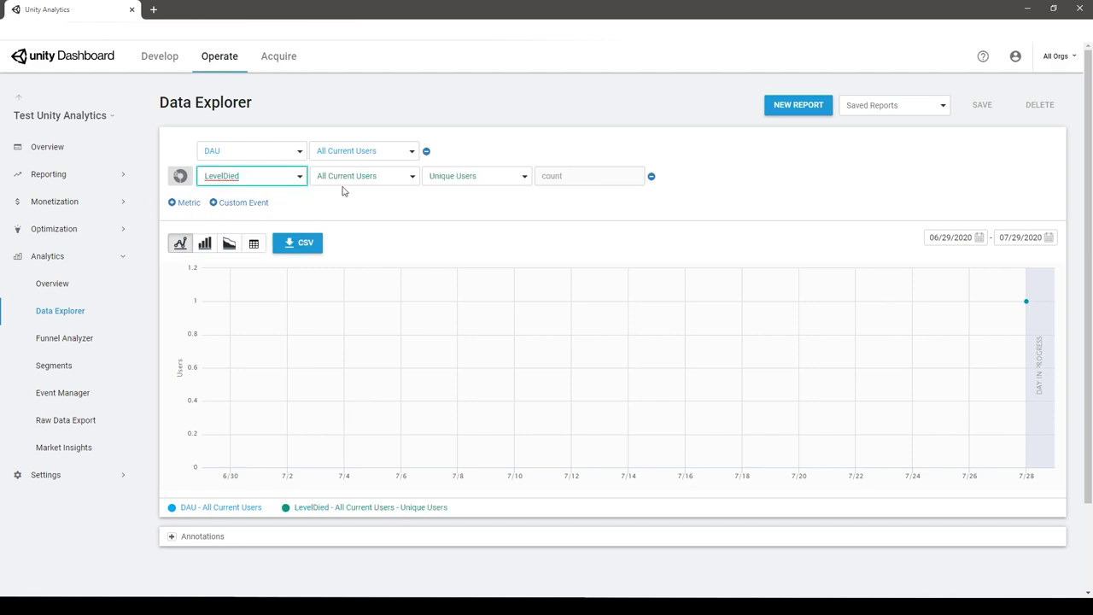
pyautogui.click(522, 176)
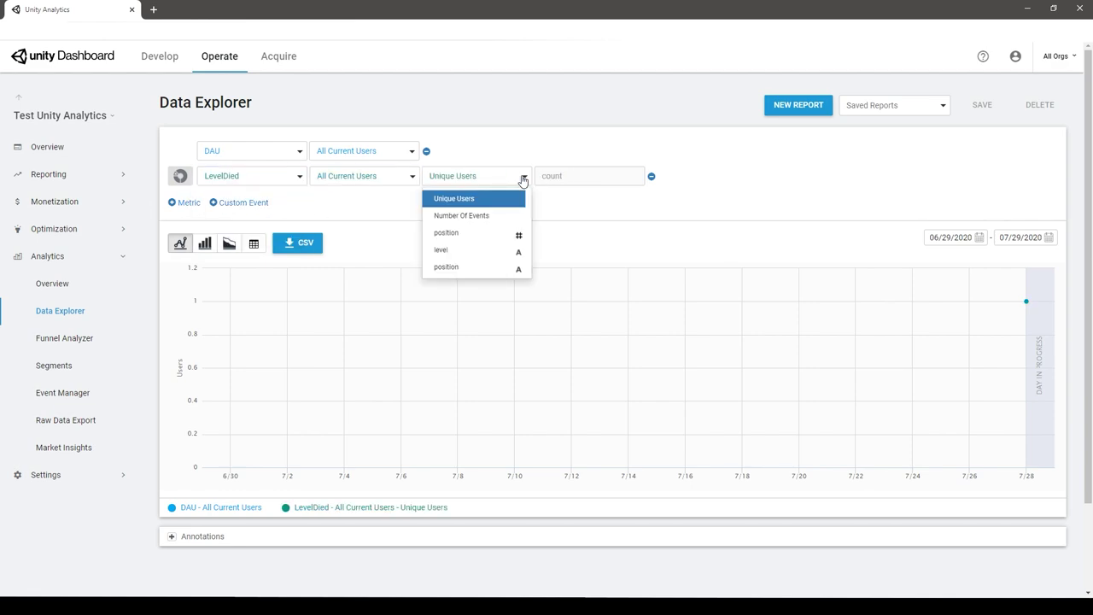
pyautogui.click(444, 251)
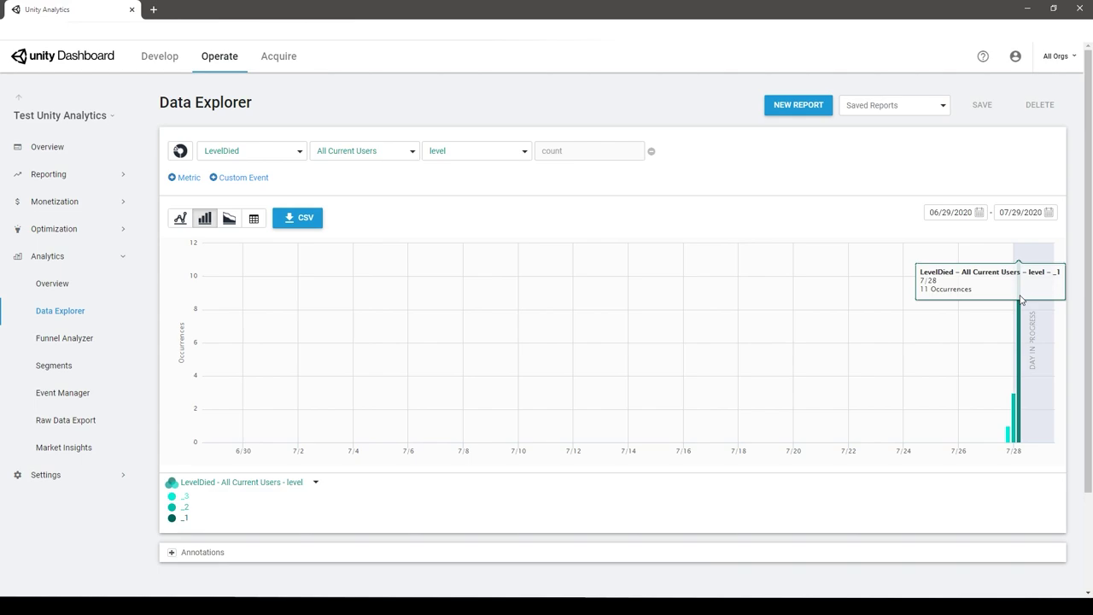
# Add a second, empty custom event row, leaving its parameter choices unchanged
pyautogui.click(243, 177)
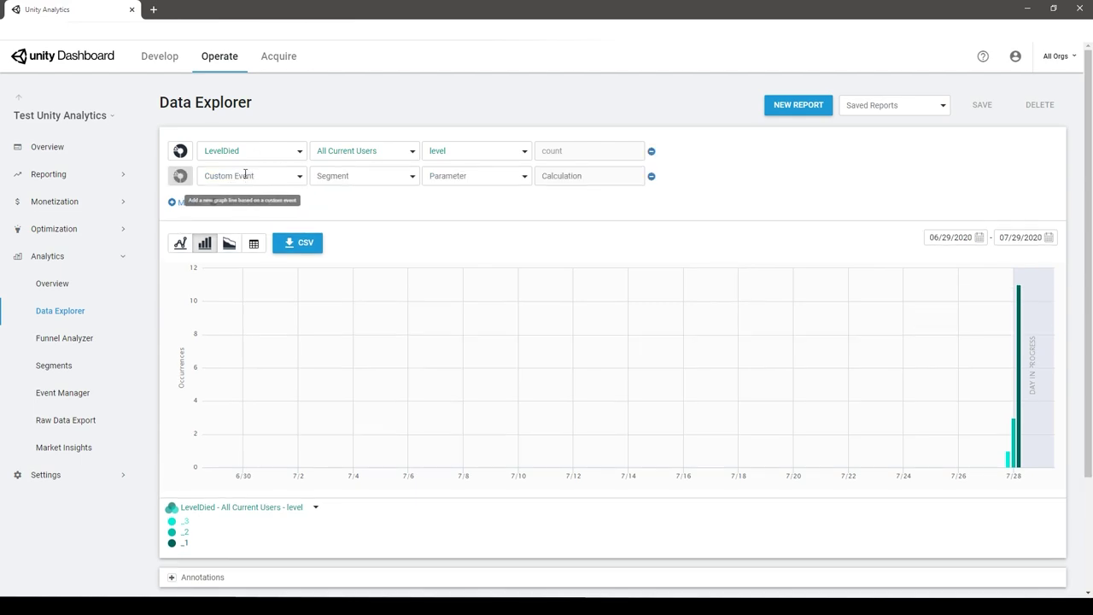
pyautogui.click(300, 177)
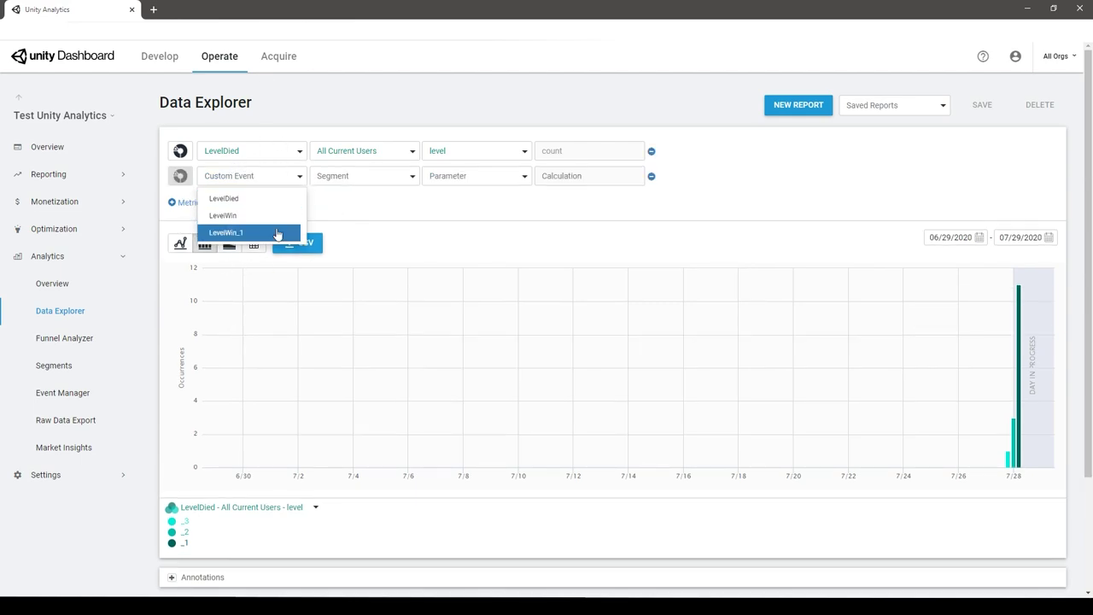
pyautogui.click(464, 151)
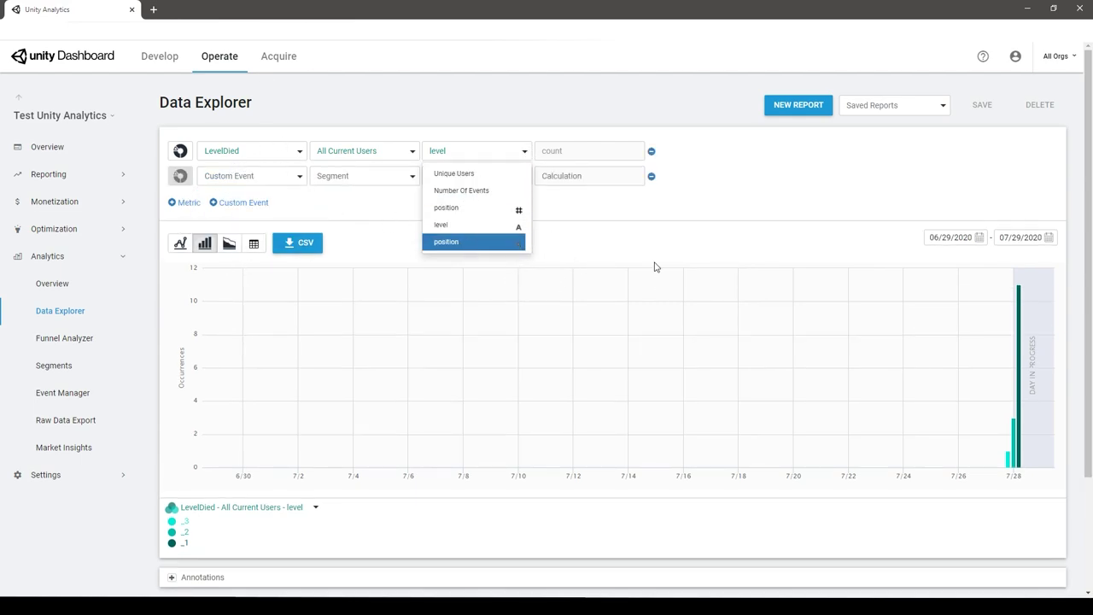
pyautogui.click(687, 234)
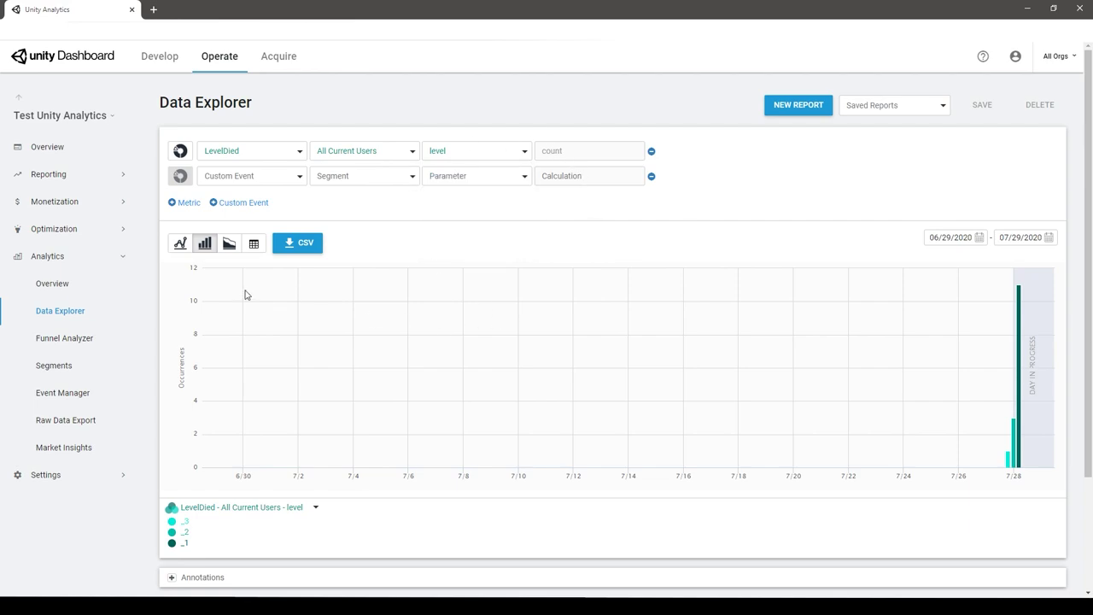
# Create a new LevelProgression funnel with step 1 as LevelWin where level equals _1
pyautogui.click(54, 350)
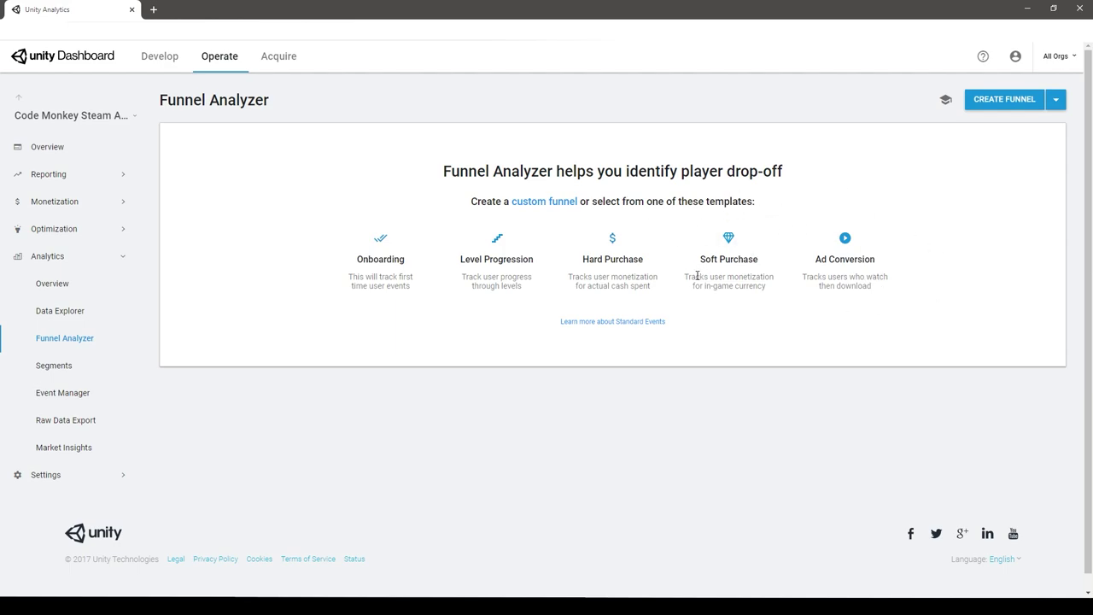
pyautogui.click(995, 106)
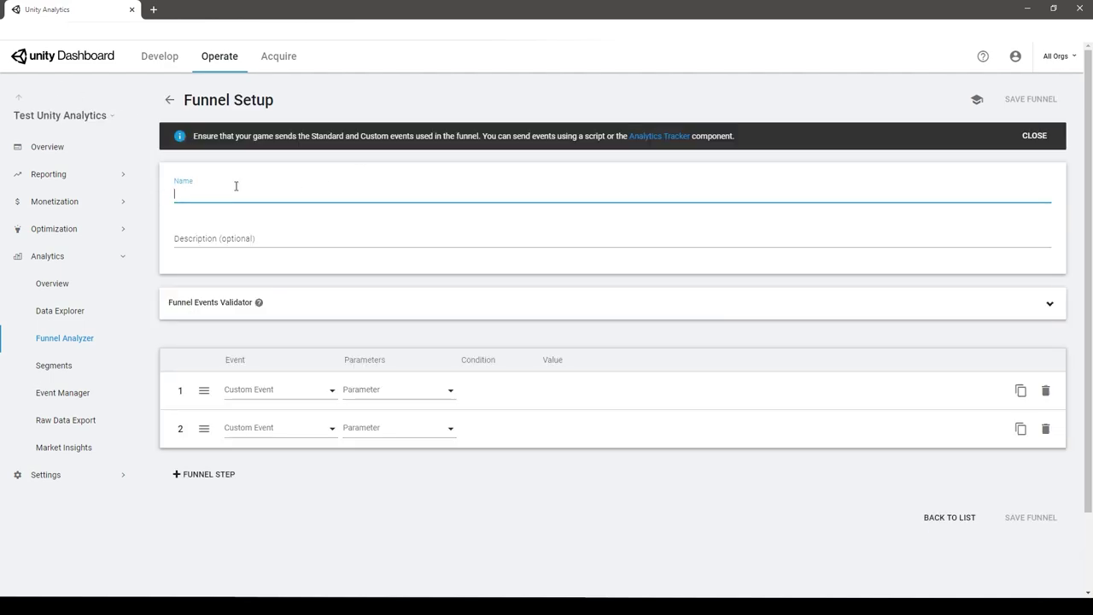
pyautogui.write('LevelProgression')
pyautogui.click(332, 390)
pyautogui.click(249, 440)
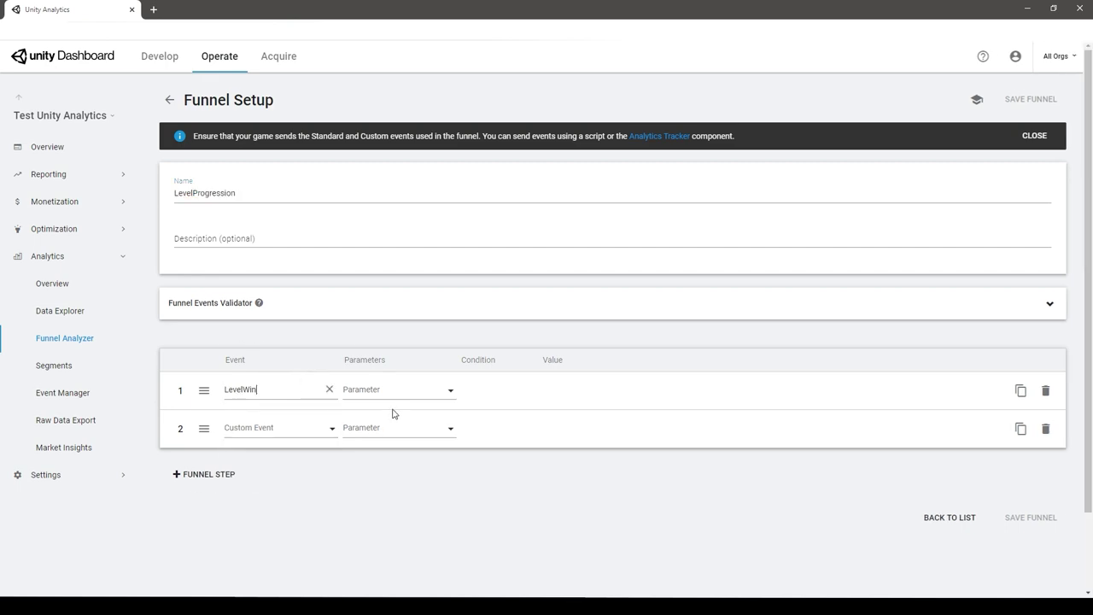
pyautogui.click(450, 391)
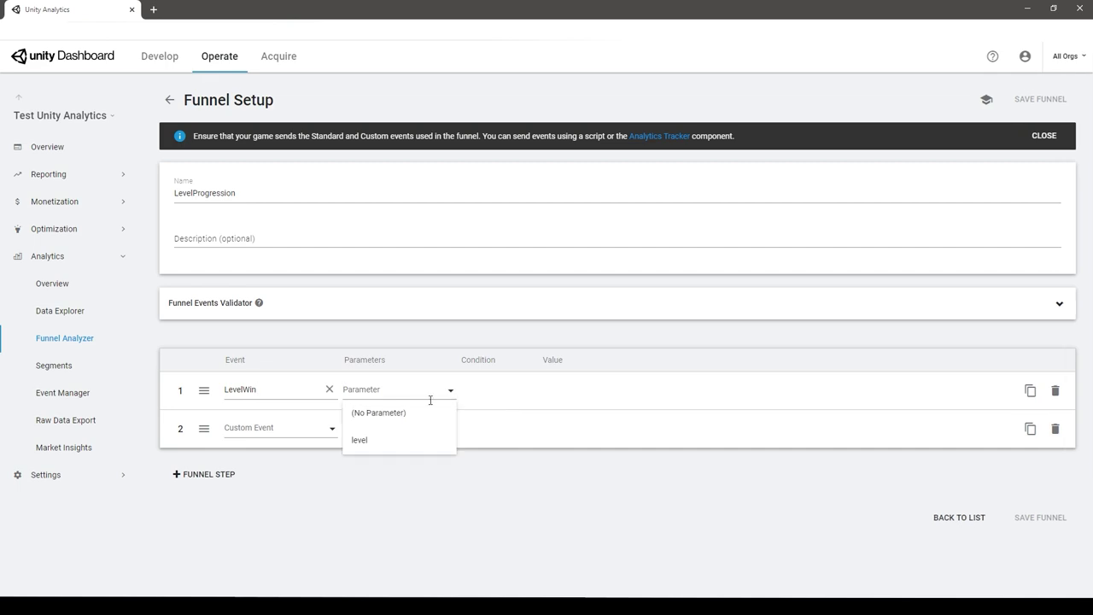
pyautogui.click(359, 441)
pyautogui.click(564, 391)
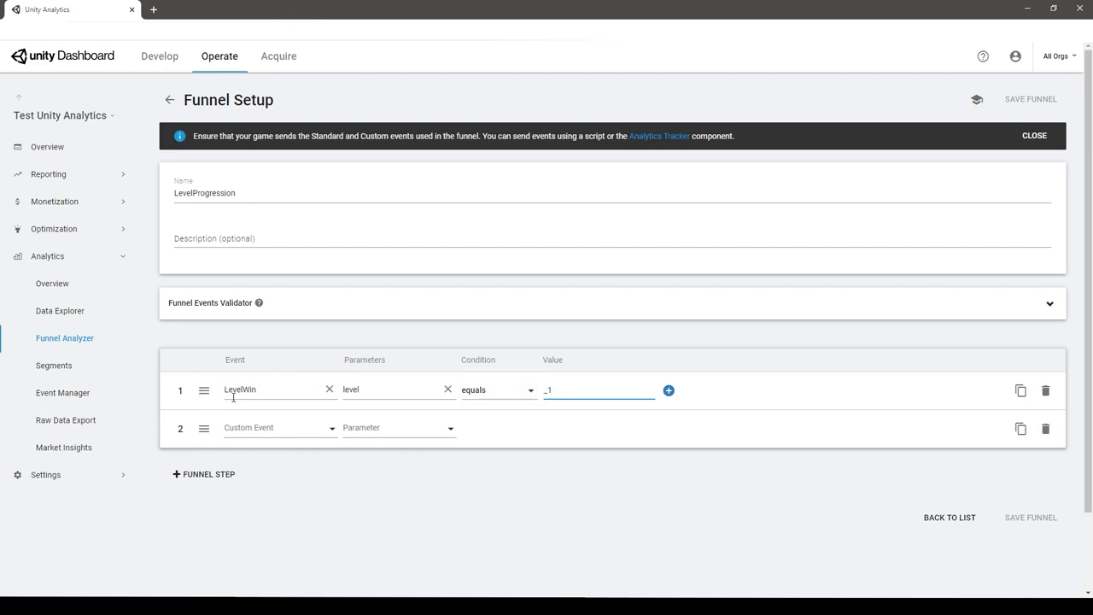
# Set funnel step 2 to LevelWin where level equals _2
pyautogui.click(299, 424)
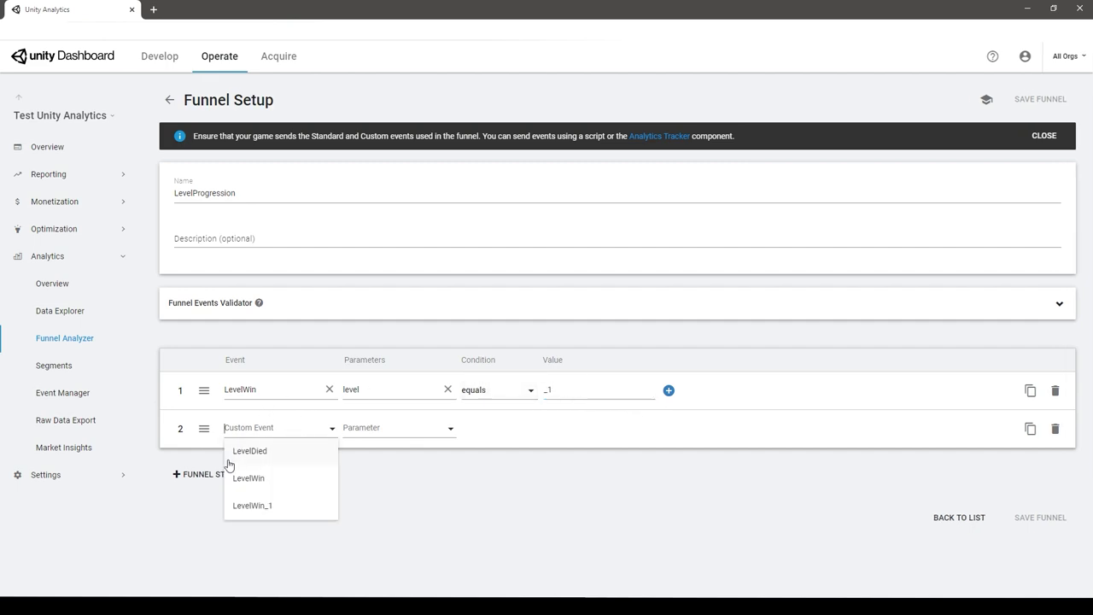
pyautogui.click(258, 479)
pyautogui.click(450, 429)
pyautogui.click(359, 492)
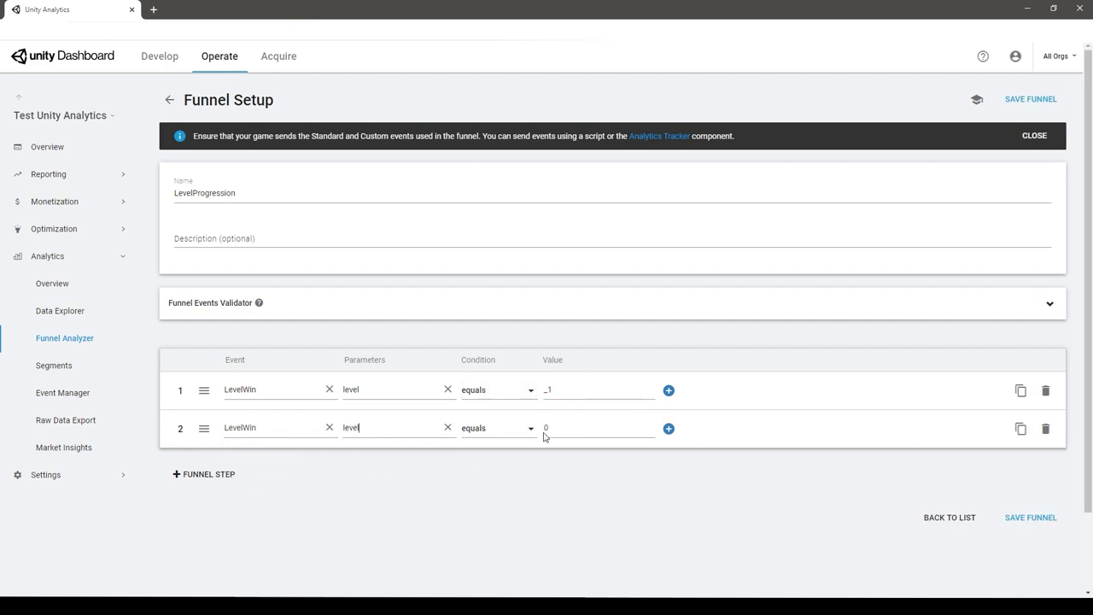
pyautogui.click(620, 428)
pyautogui.write('_2')
# Add a third funnel step: LevelWin where level equals _3
pyautogui.click(203, 474)
pyautogui.click(256, 465)
pyautogui.click(257, 414)
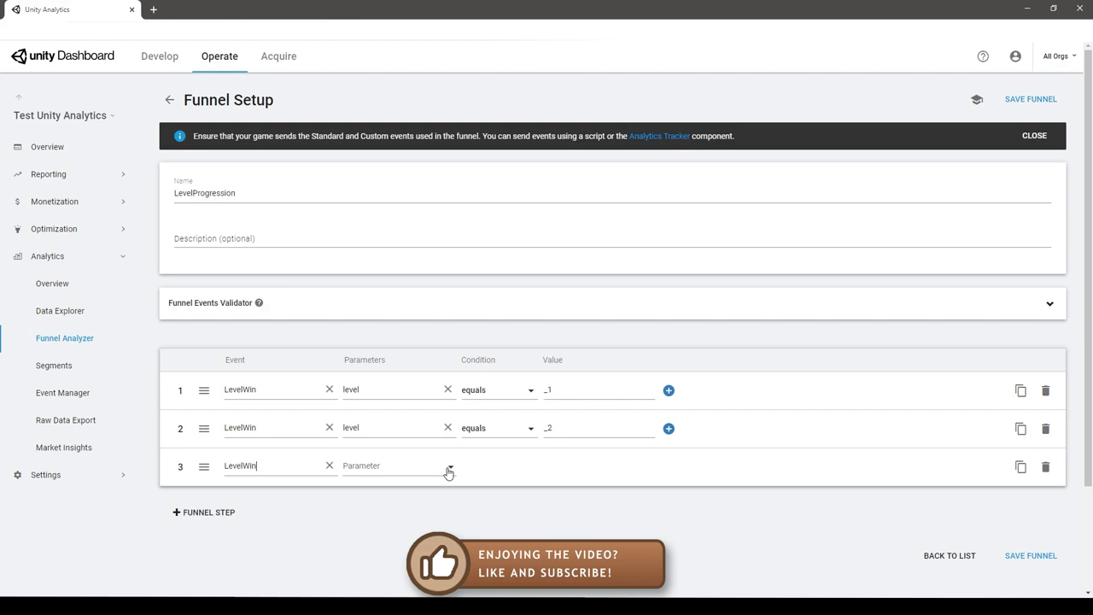
pyautogui.click(447, 466)
pyautogui.click(367, 435)
pyautogui.click(568, 466)
pyautogui.write('_3')
pyautogui.click(541, 487)
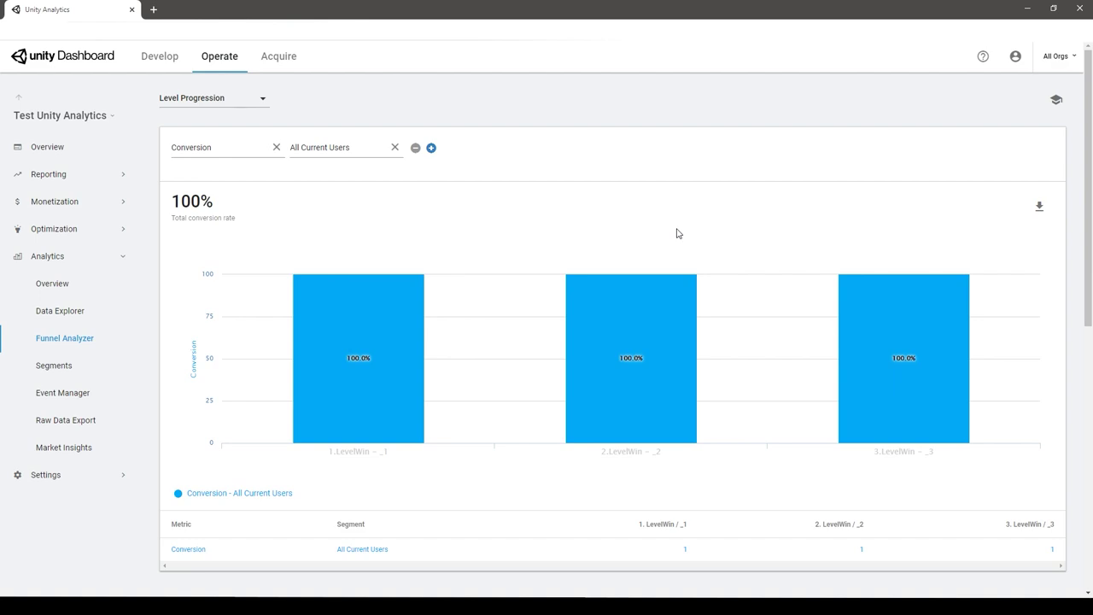
# Open the Segments list and look over All Current Users at the top
pyautogui.click(54, 369)
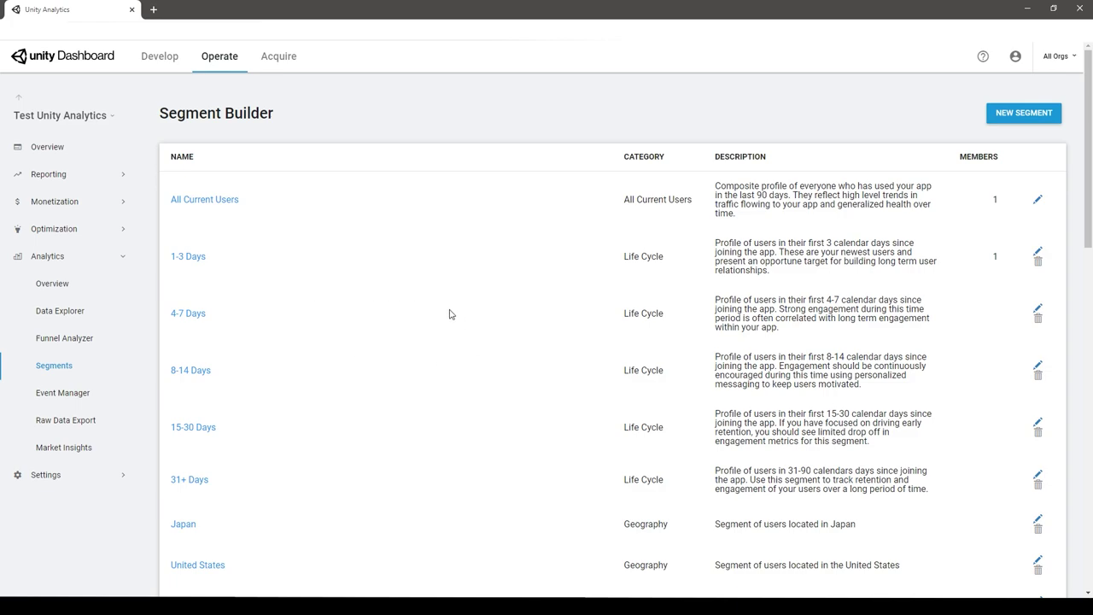
pyautogui.scroll(-6, 443, 287)
pyautogui.scroll(2, 430, 379)
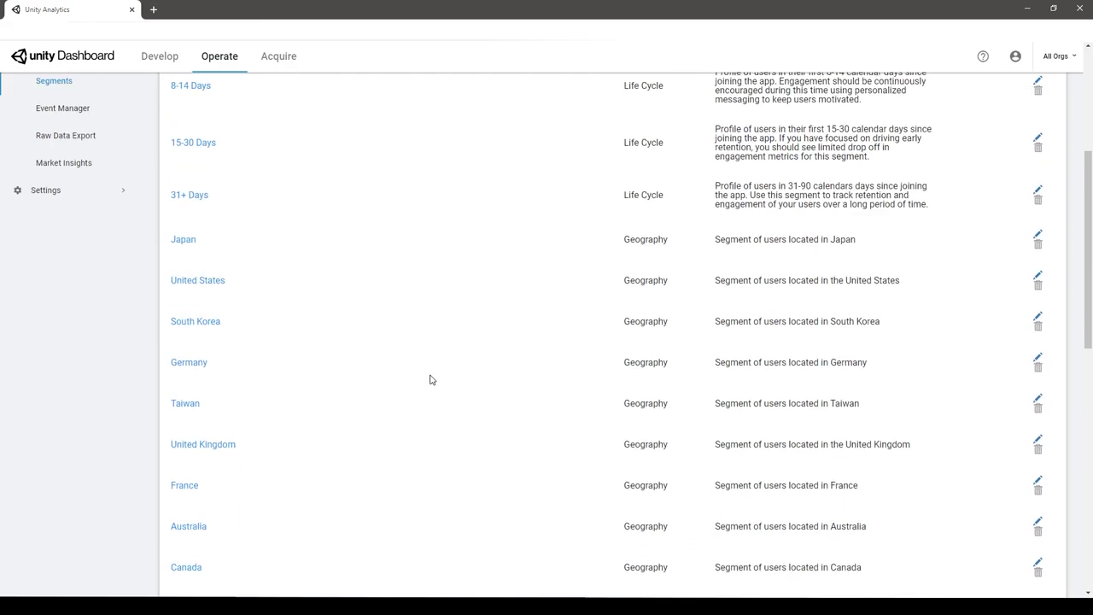
pyautogui.scroll(3, 430, 379)
pyautogui.moveTo(281, 216); pyautogui.dragTo(175, 215)
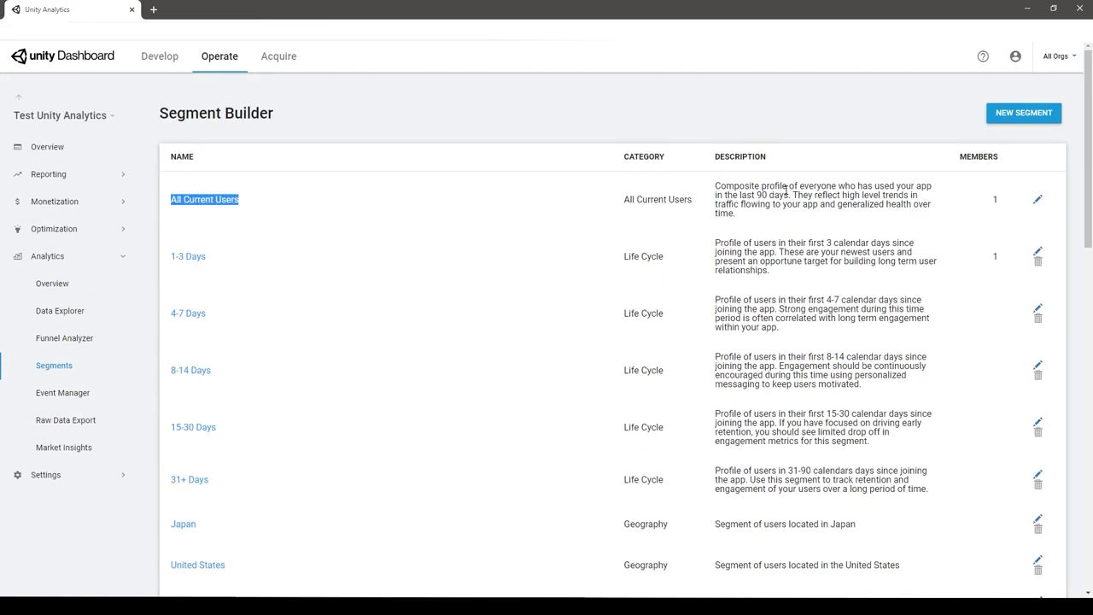
pyautogui.moveTo(740, 196); pyautogui.dragTo(781, 196)
pyautogui.scroll(-1, 400, 281)
pyautogui.scroll(-1, 399, 282)
pyautogui.moveTo(159, 141); pyautogui.dragTo(782, 406)
pyautogui.click(783, 406)
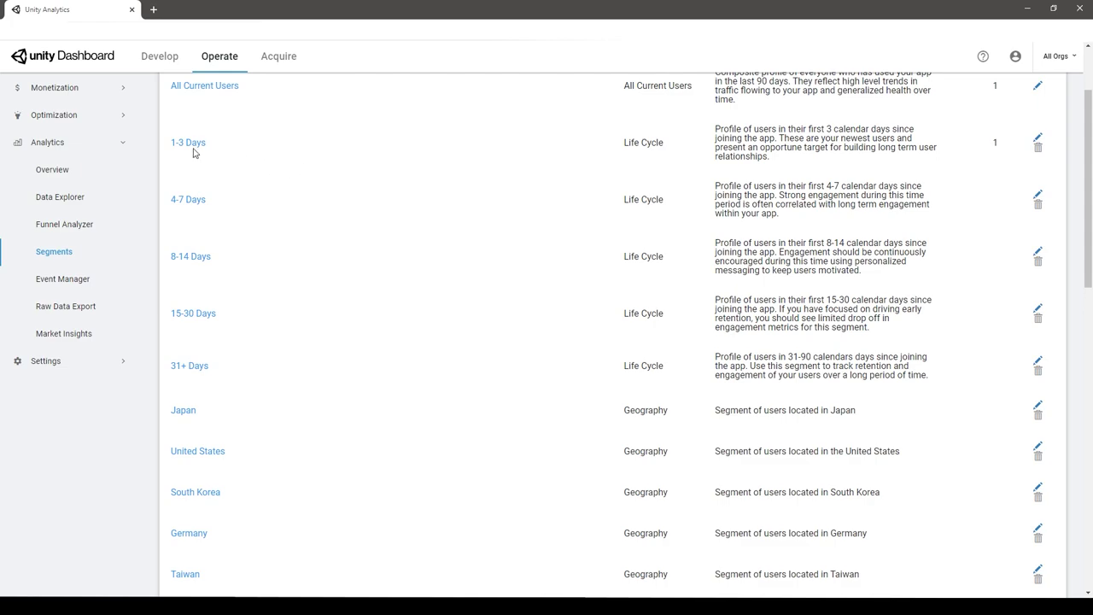
# Scroll through the Life Cycle segments like 1-3 Days down to the Monetization descriptions
pyautogui.moveTo(168, 149); pyautogui.dragTo(262, 151)
pyautogui.scroll(-4, 512, 265)
pyautogui.moveTo(513, 181); pyautogui.dragTo(675, 358)
pyautogui.scroll(-6, 470, 308)
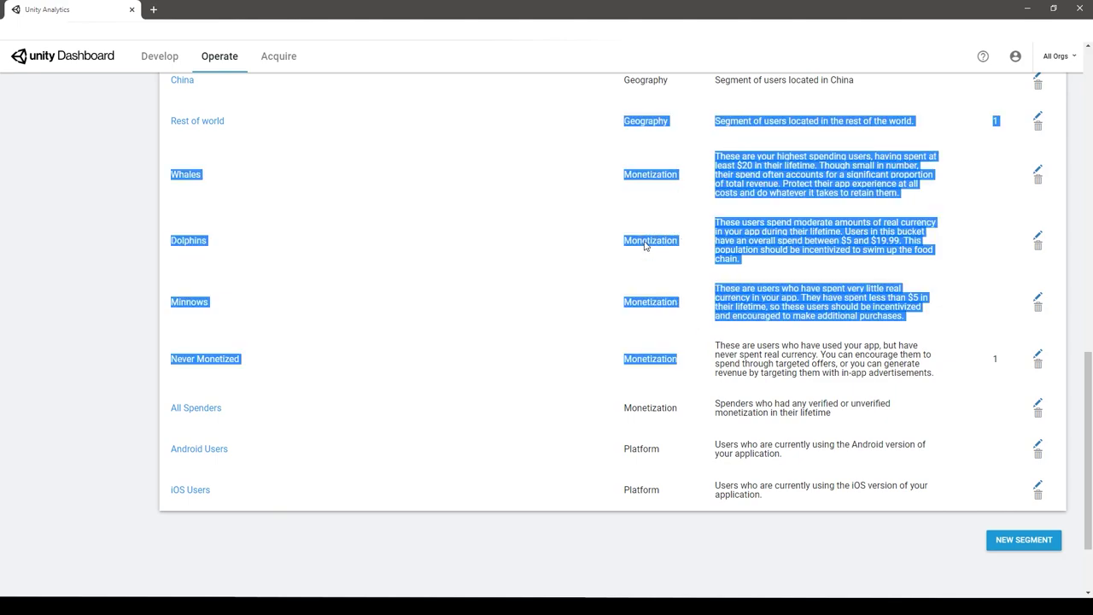
pyautogui.moveTo(667, 494); pyautogui.dragTo(699, 433)
pyautogui.click(683, 409)
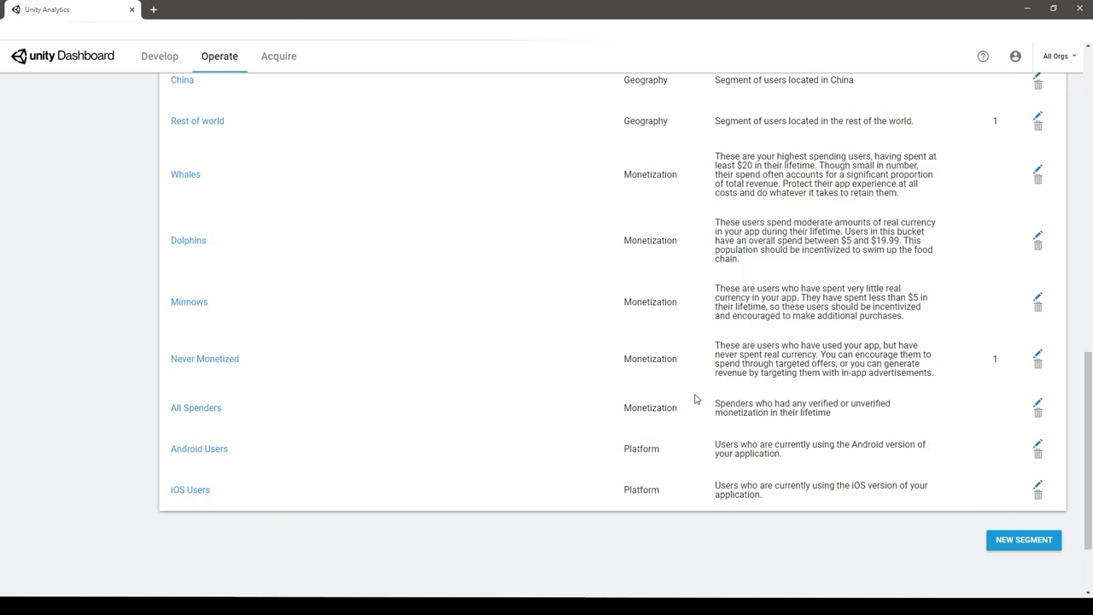
# Start a new segment with a unity.name rule, then cancel without creating it
pyautogui.click(1023, 539)
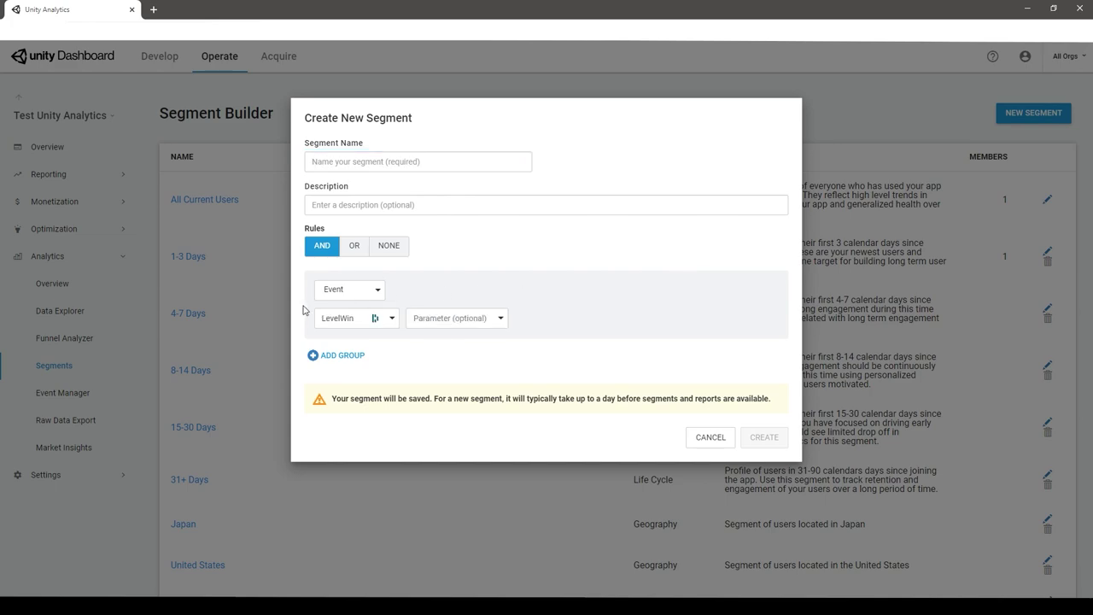
pyautogui.click(497, 317)
pyautogui.click(446, 359)
pyautogui.click(104, 501)
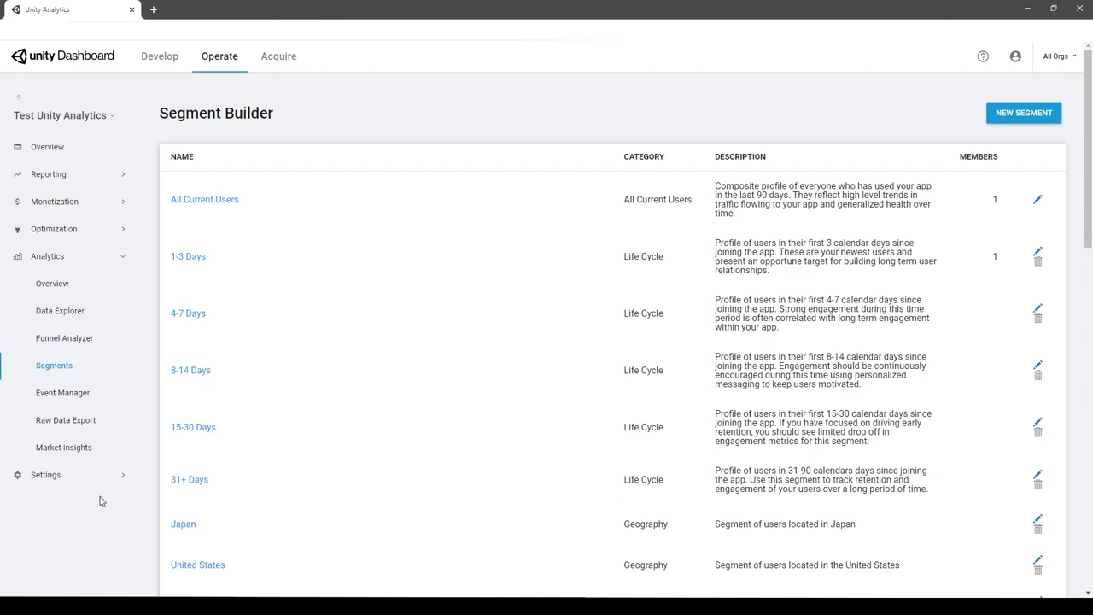
# Open Market Insights and scroll through the Mobile hardware charts
pyautogui.click(65, 450)
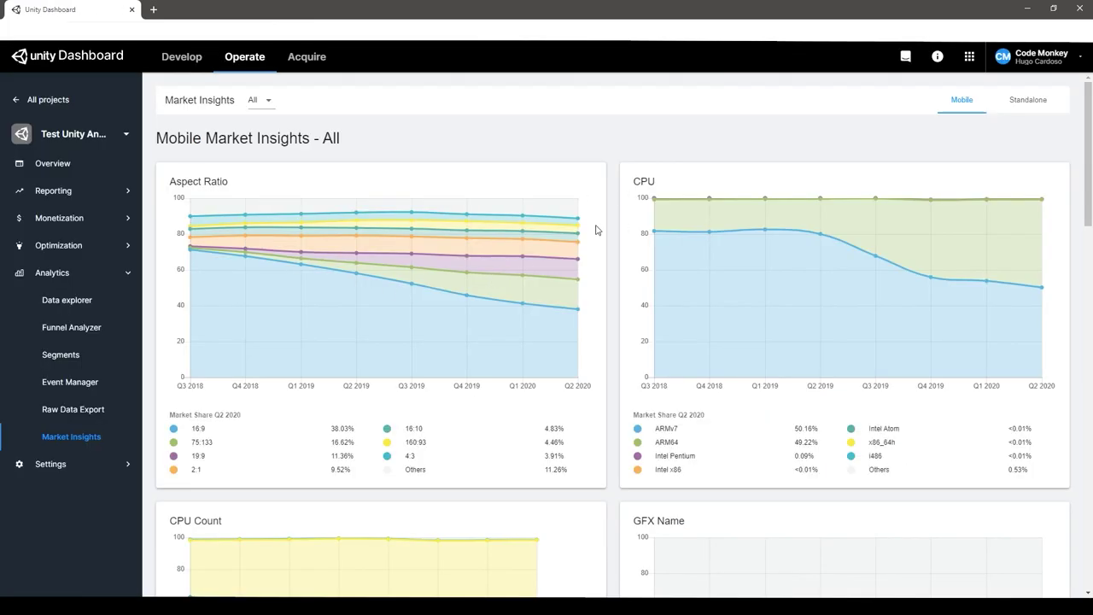
pyautogui.scroll(-13, 601, 256)
pyautogui.scroll(-2, 606, 275)
pyautogui.scroll(15, 602, 260)
# Show the Standalone charts and scroll through Aspect Ratio, CPU, RAM and Screen shares
pyautogui.click(1044, 102)
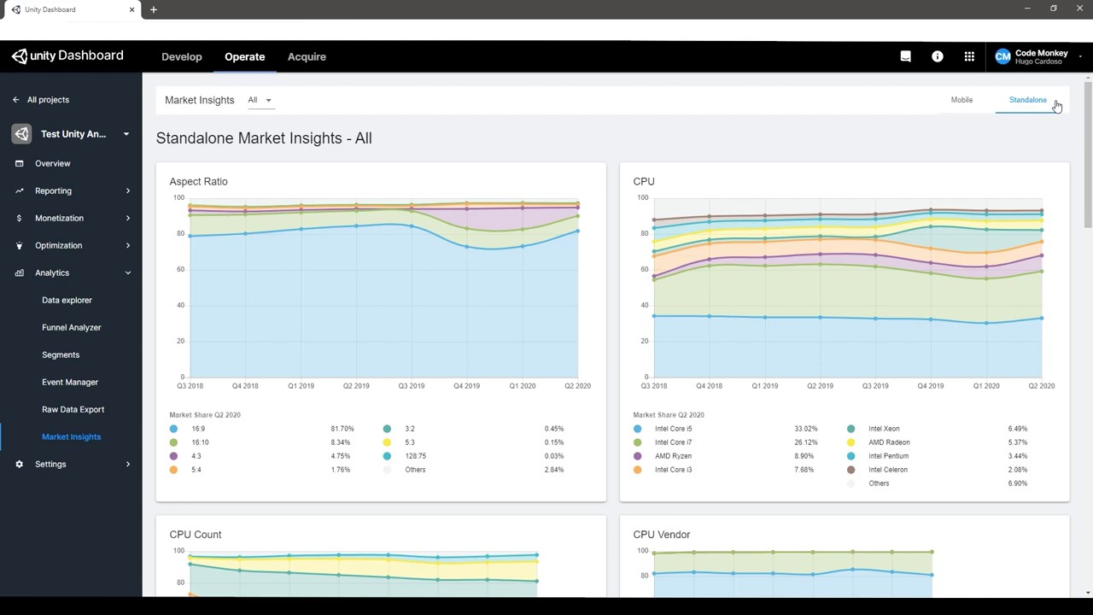
pyautogui.scroll(-3, 388, 406)
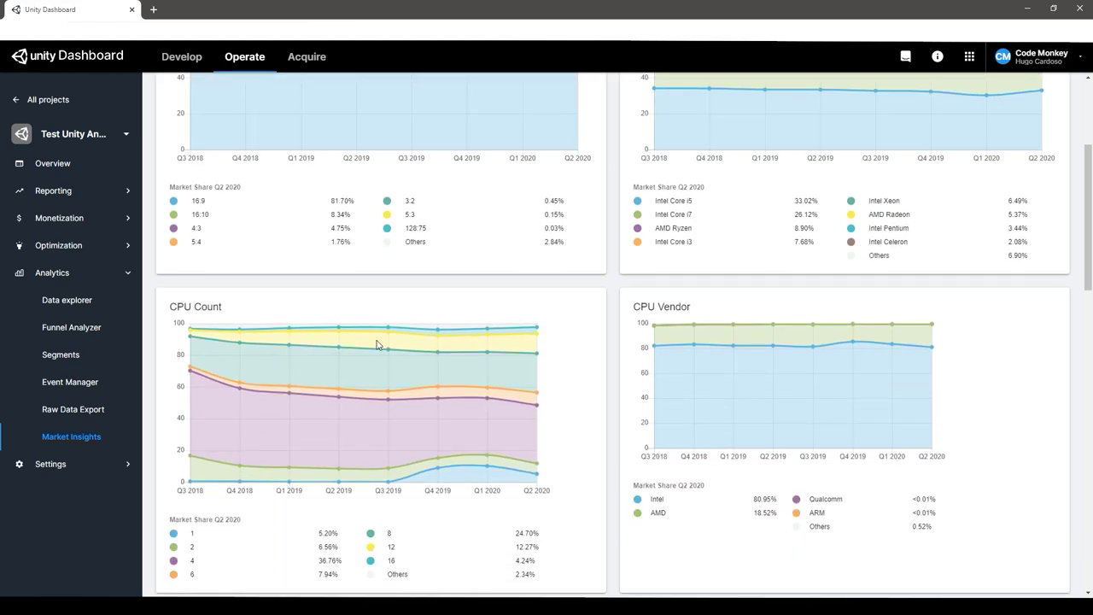
pyautogui.scroll(-1, 325, 385)
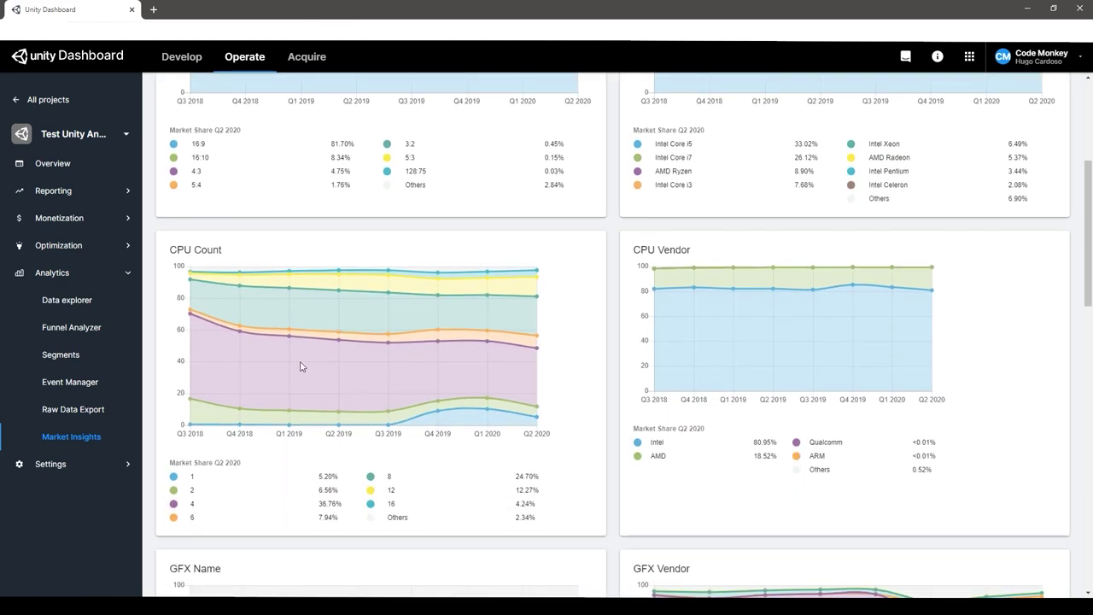
pyautogui.scroll(-6, 300, 367)
pyautogui.scroll(-2, 295, 358)
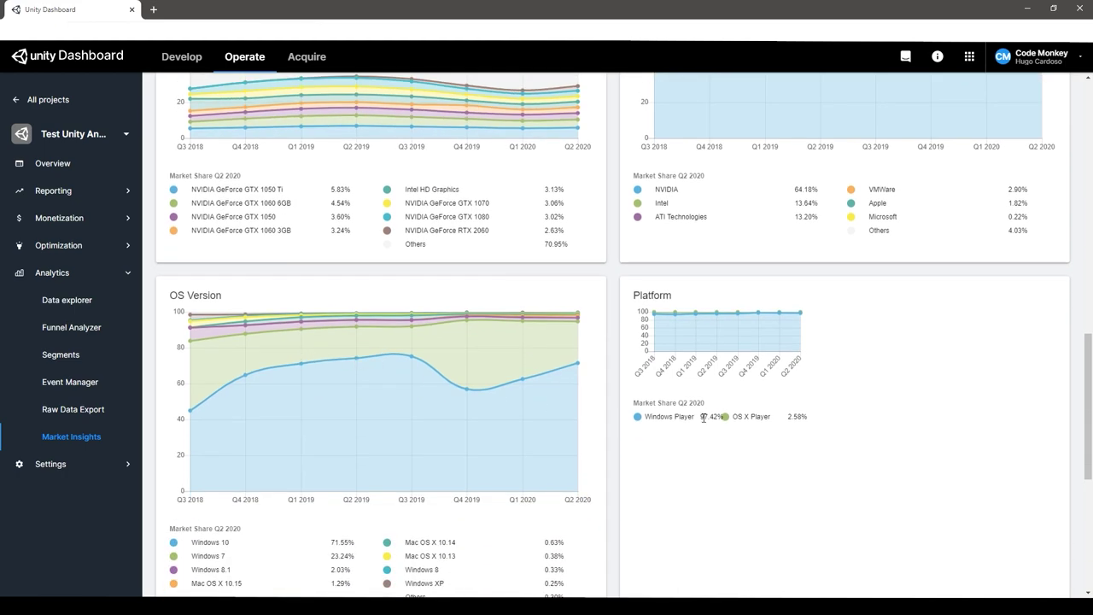
pyautogui.scroll(-5, 854, 401)
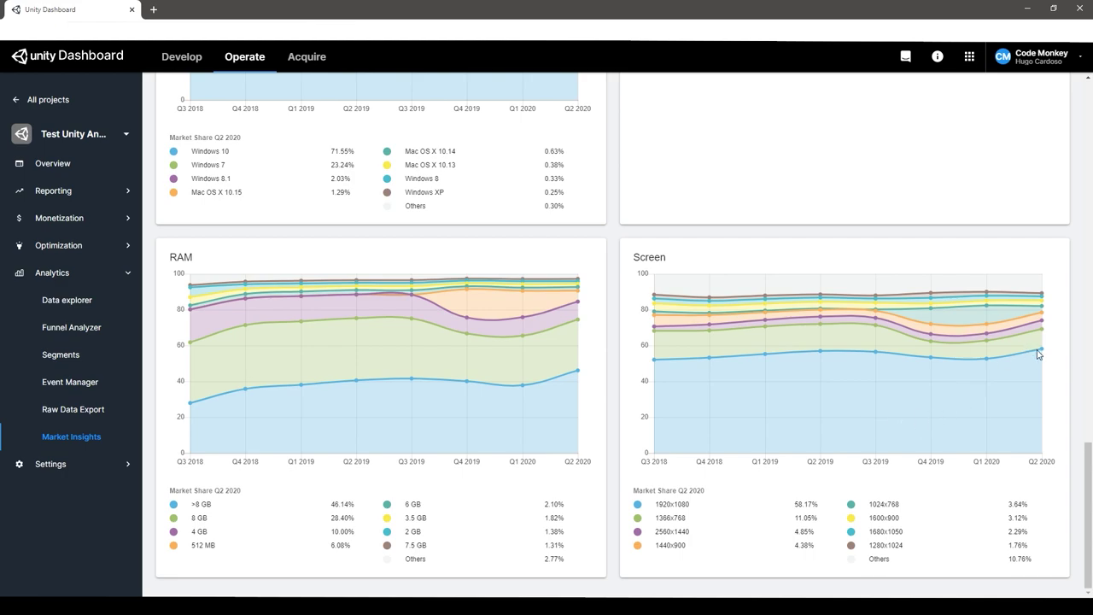
pyautogui.moveTo(1042, 350)
pyautogui.scroll(15, 861, 398)
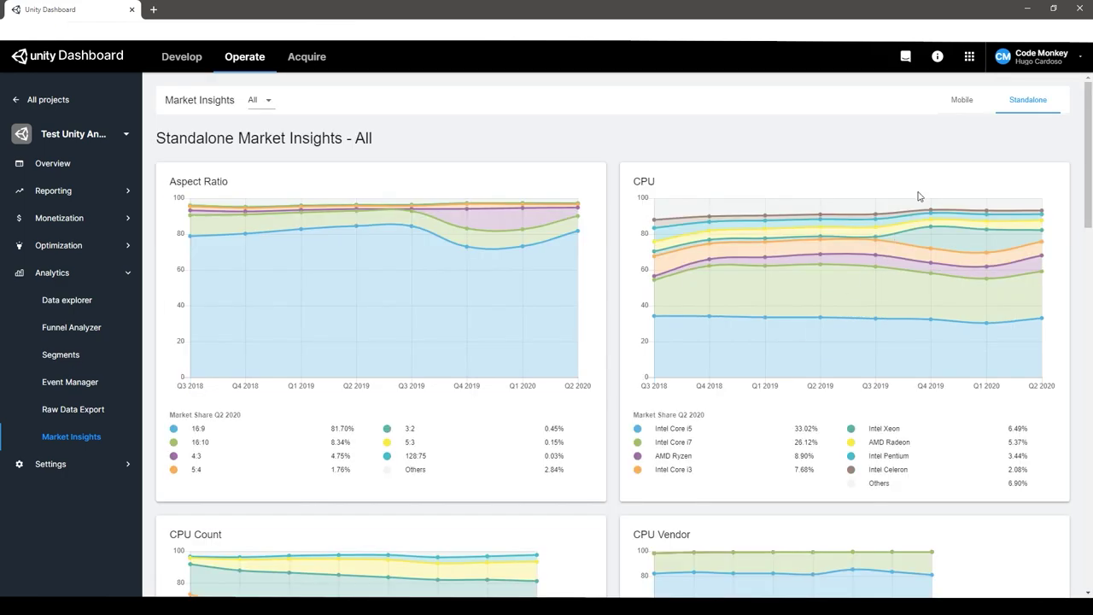
# Return to Mobile market data and scroll its charts, e.g. 16:9 at 38.03%, ARMv7 at 50.16%
pyautogui.click(959, 110)
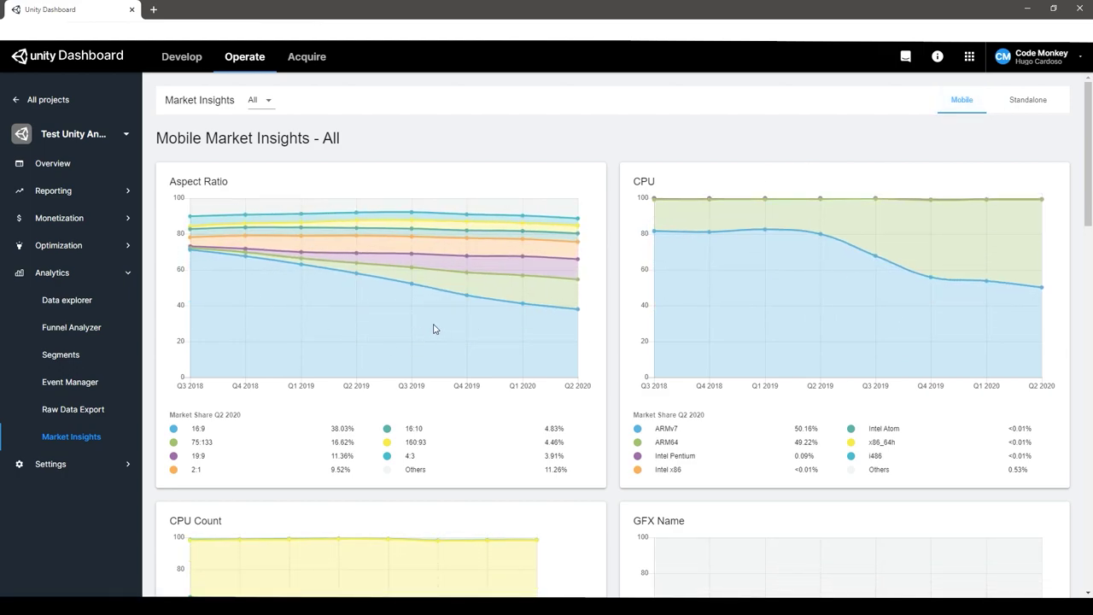
pyautogui.scroll(-12, 444, 342)
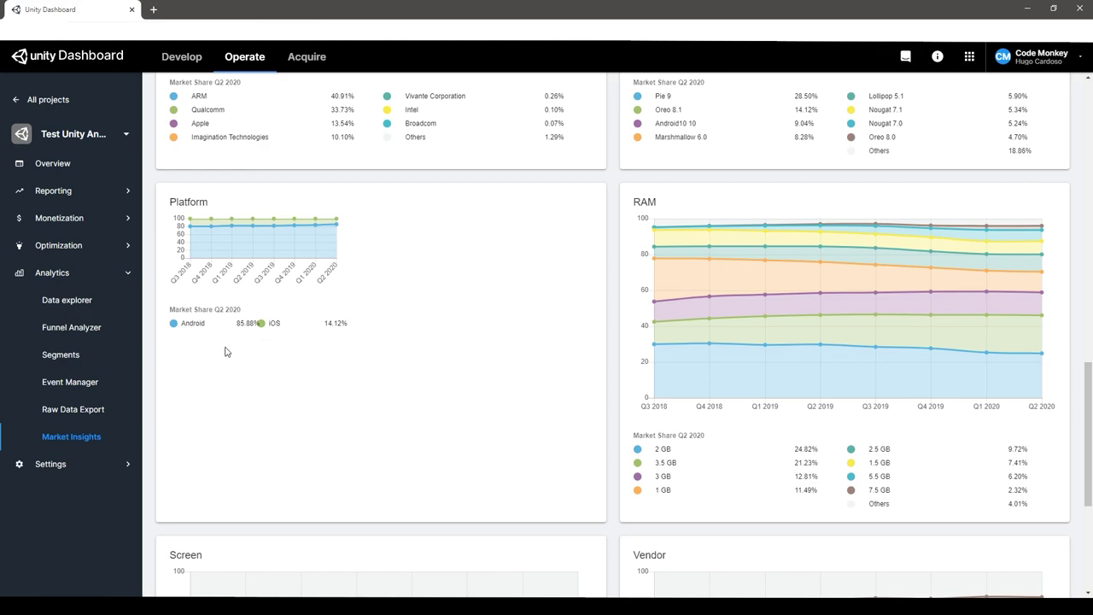
pyautogui.scroll(-3, 226, 351)
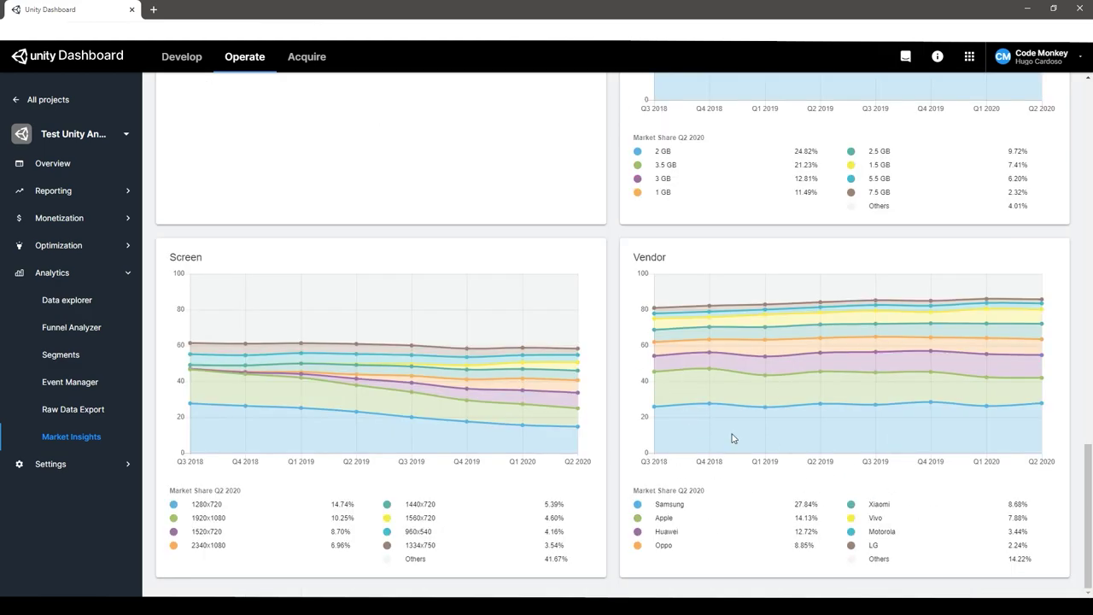
pyautogui.scroll(5, 677, 350)
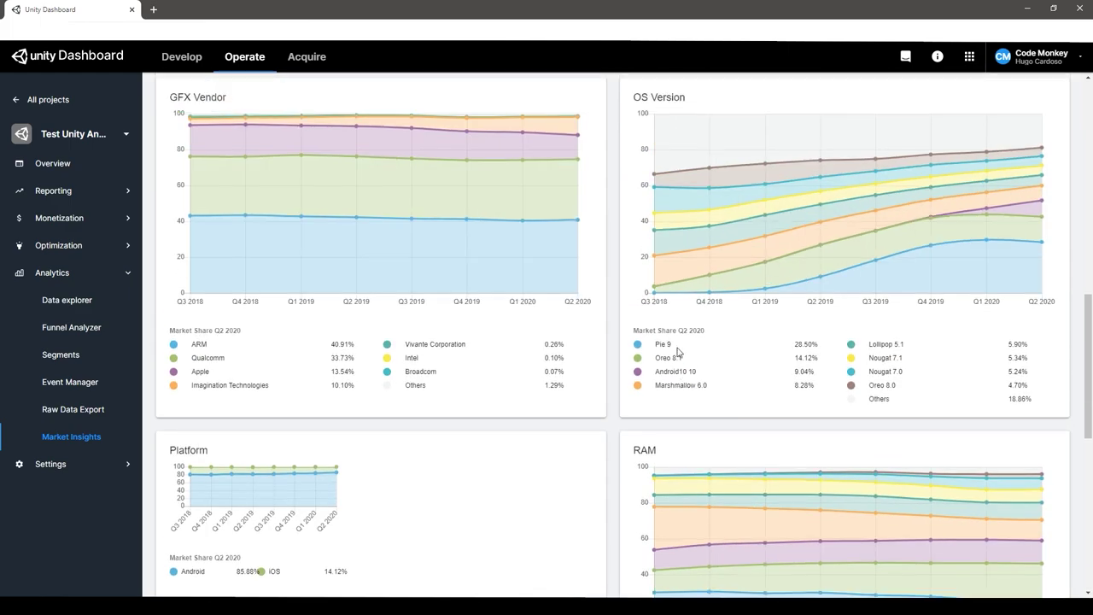
pyautogui.scroll(8, 677, 351)
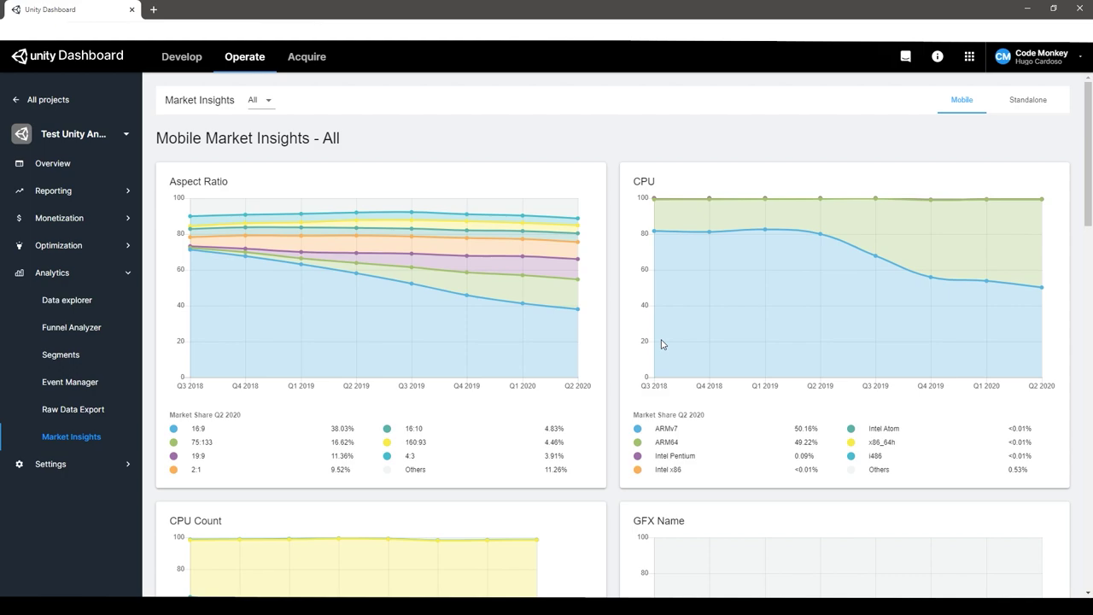
# Open Raw Data Export and reveal the Export as TSV option
pyautogui.click(48, 410)
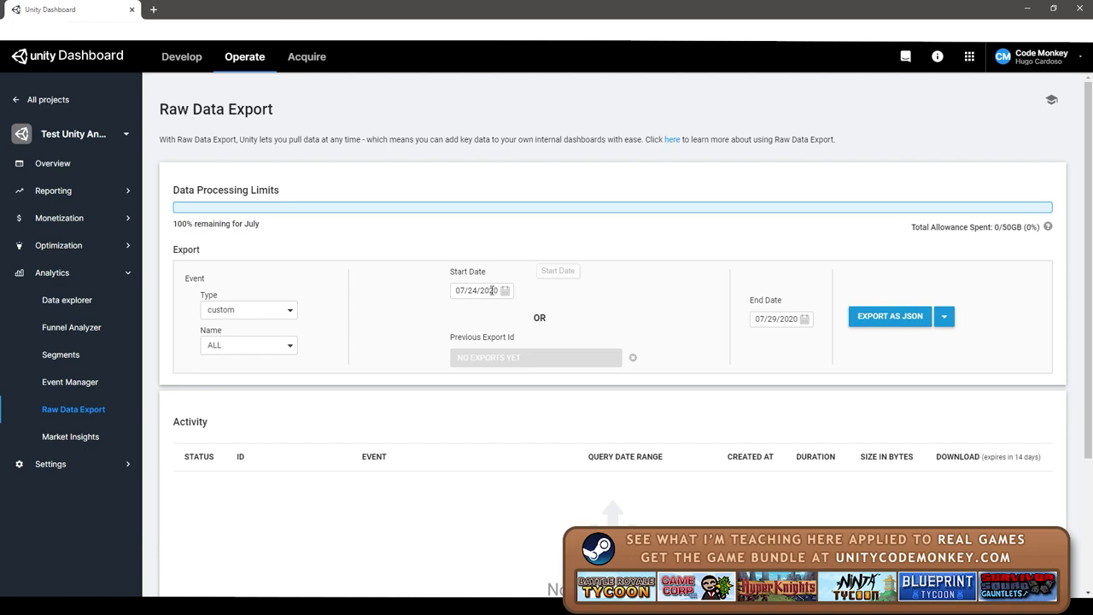
pyautogui.click(943, 318)
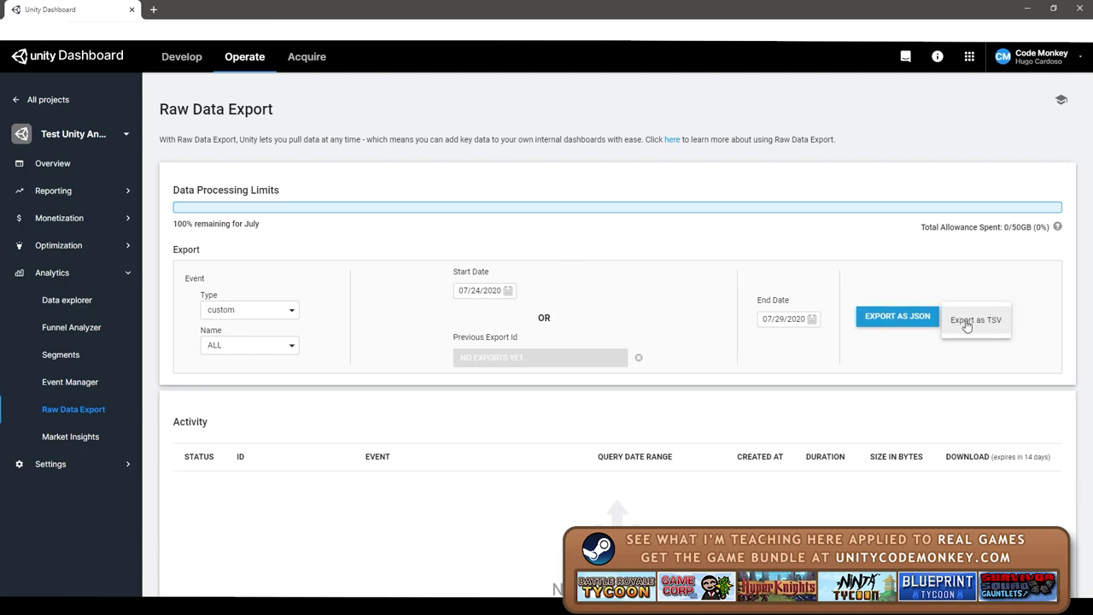